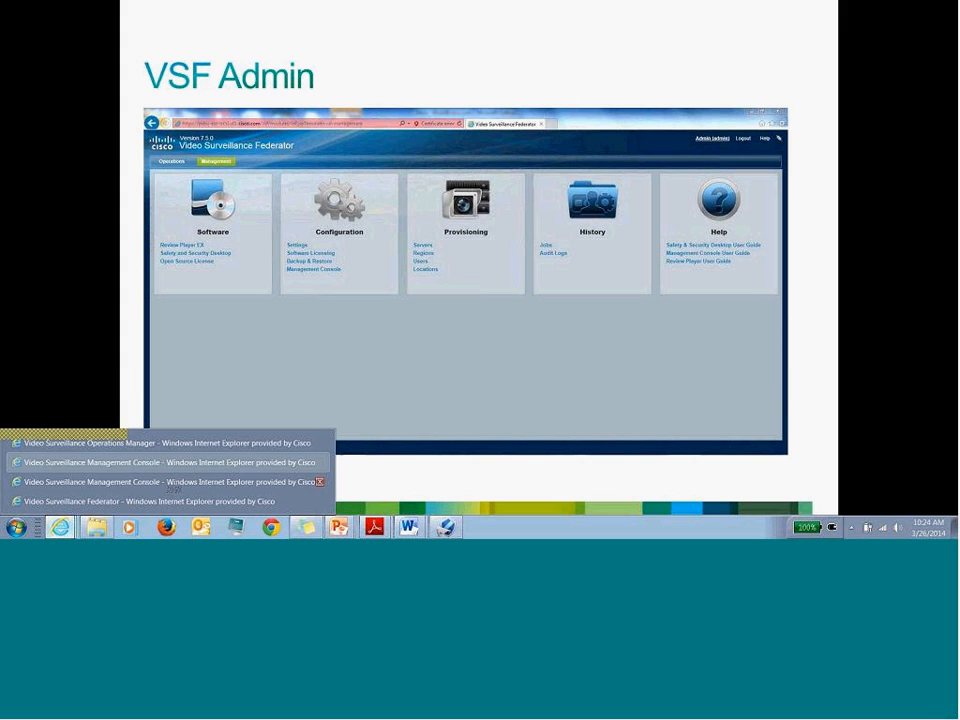
- Refresh the Federator page, sign in with the admin account, then go to live video monitoring
left_click(150, 501)
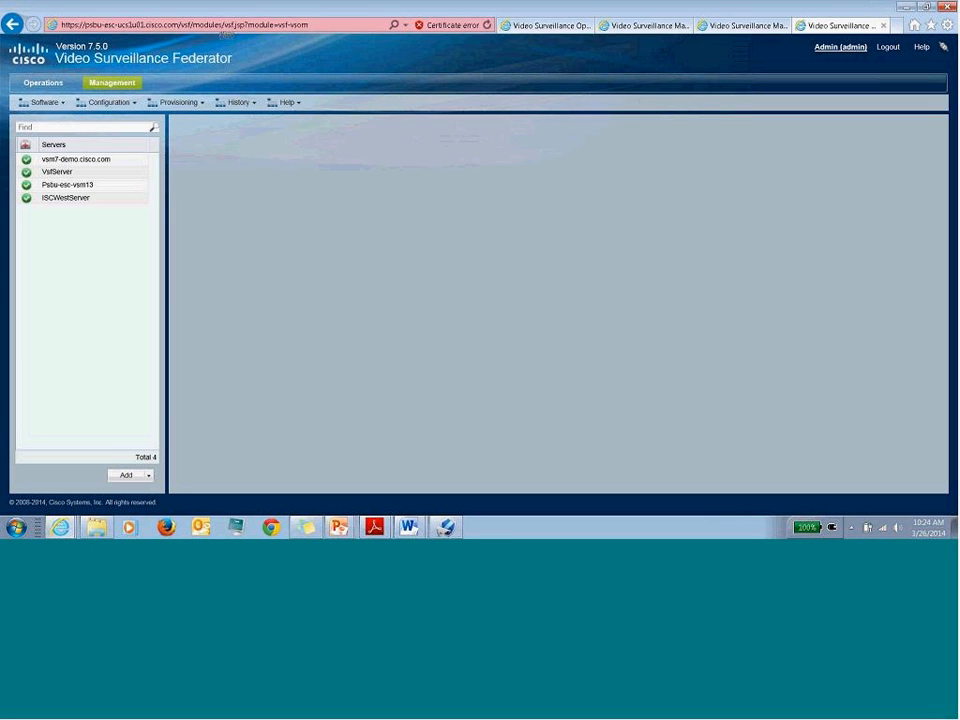
left_click(891, 49)
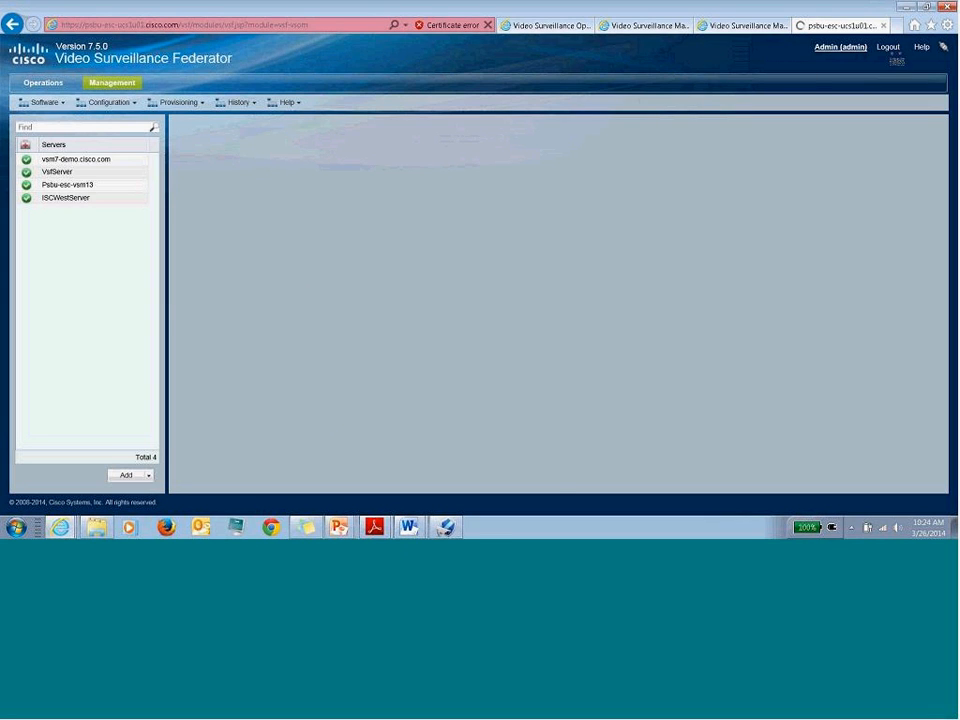
type("admin")
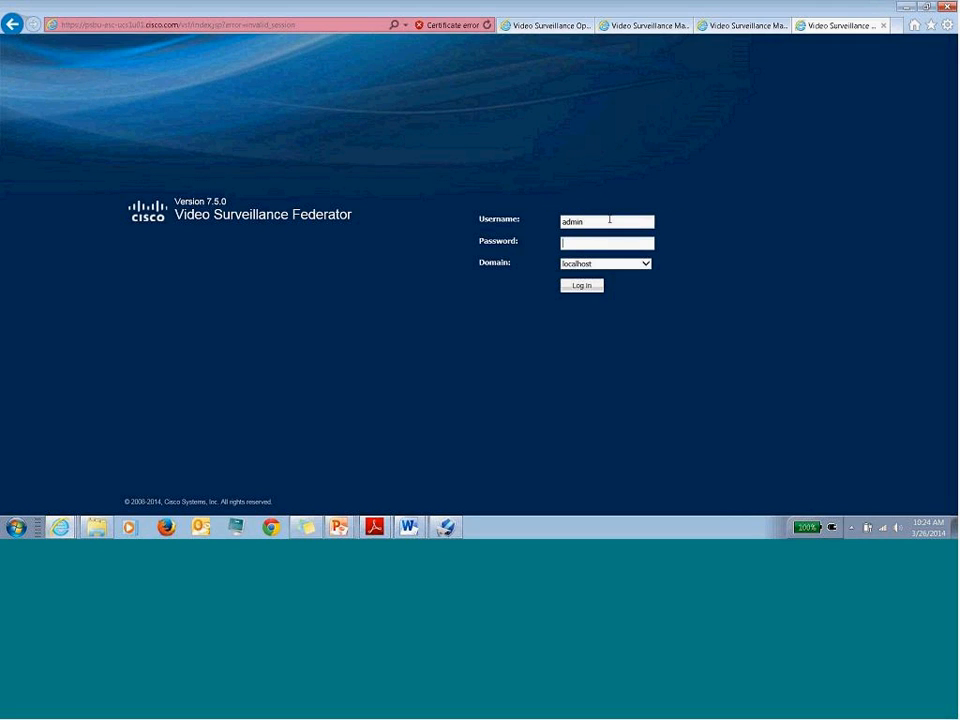
key("Tab")
type("********")
key("Return")
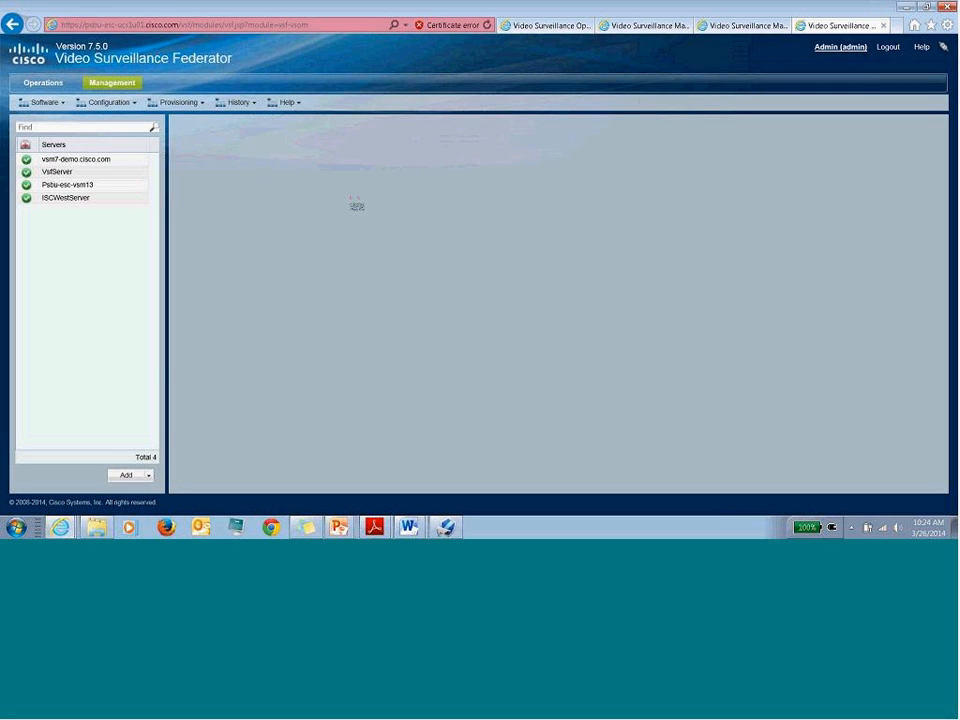
left_click(44, 84)
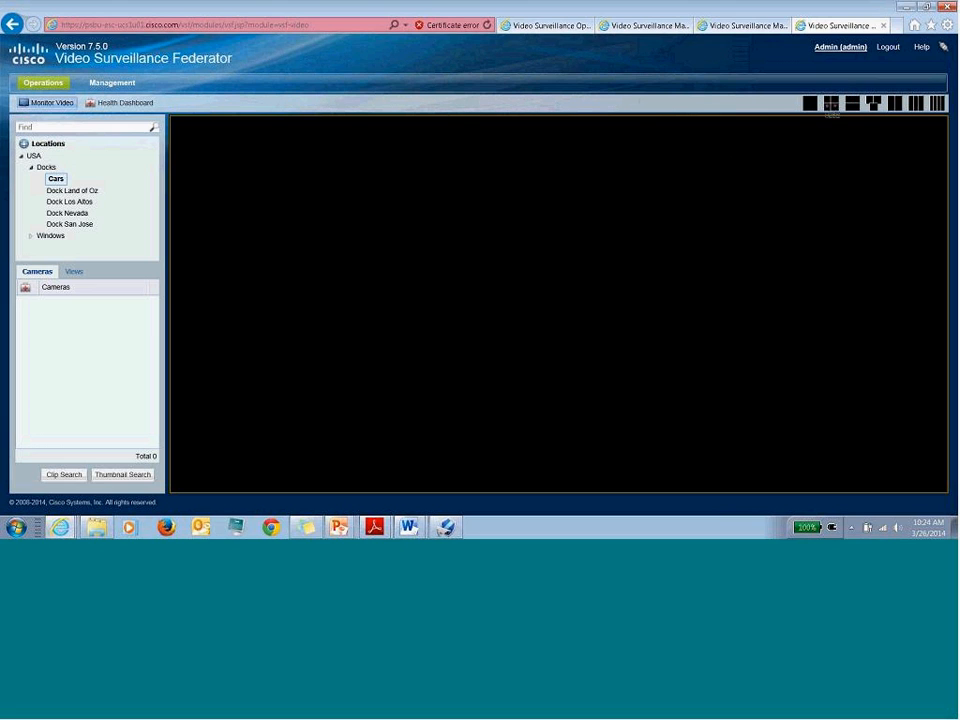
- Use a 2x2 layout and play Scooby Doo 2, 6000P-AgentVi and Window1's cisco_2600 camera live
left_click(831, 104)
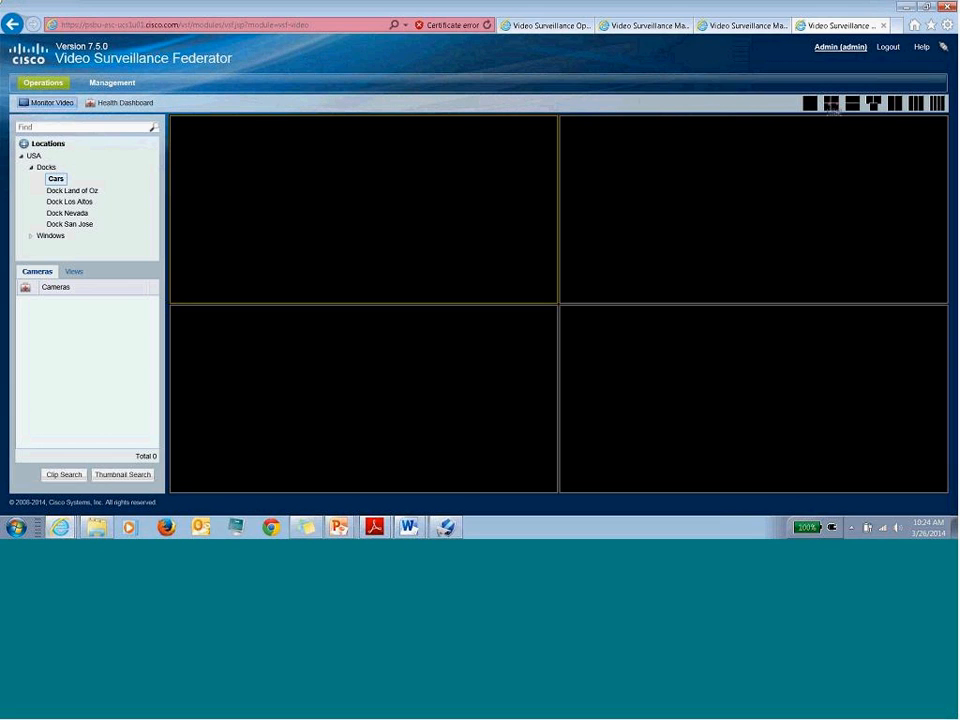
left_click(74, 191)
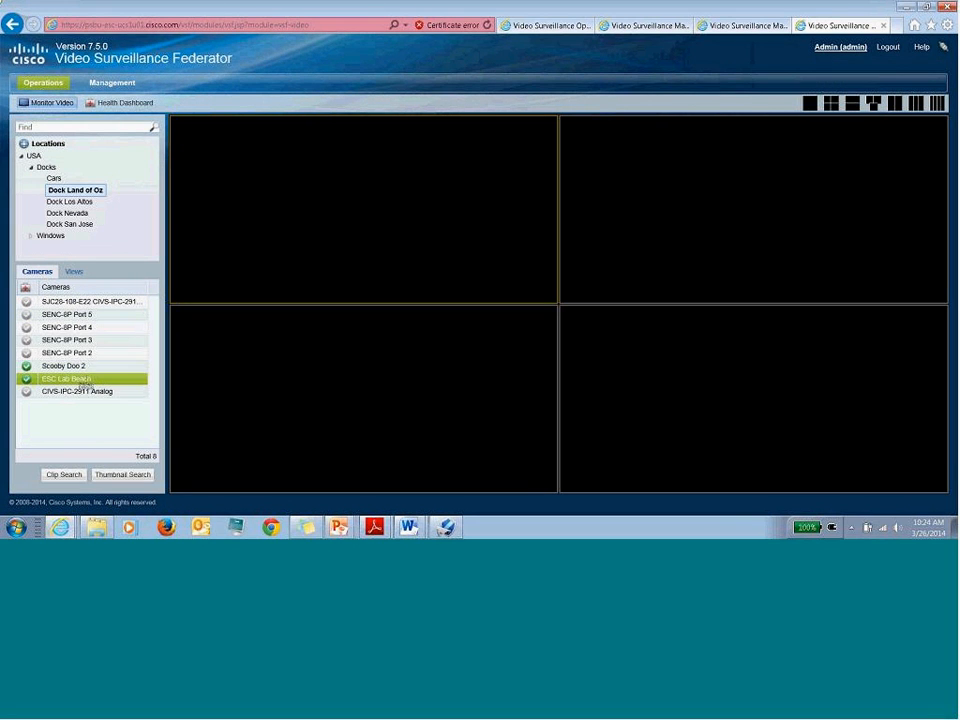
left_click_drag(90, 378, 280, 131)
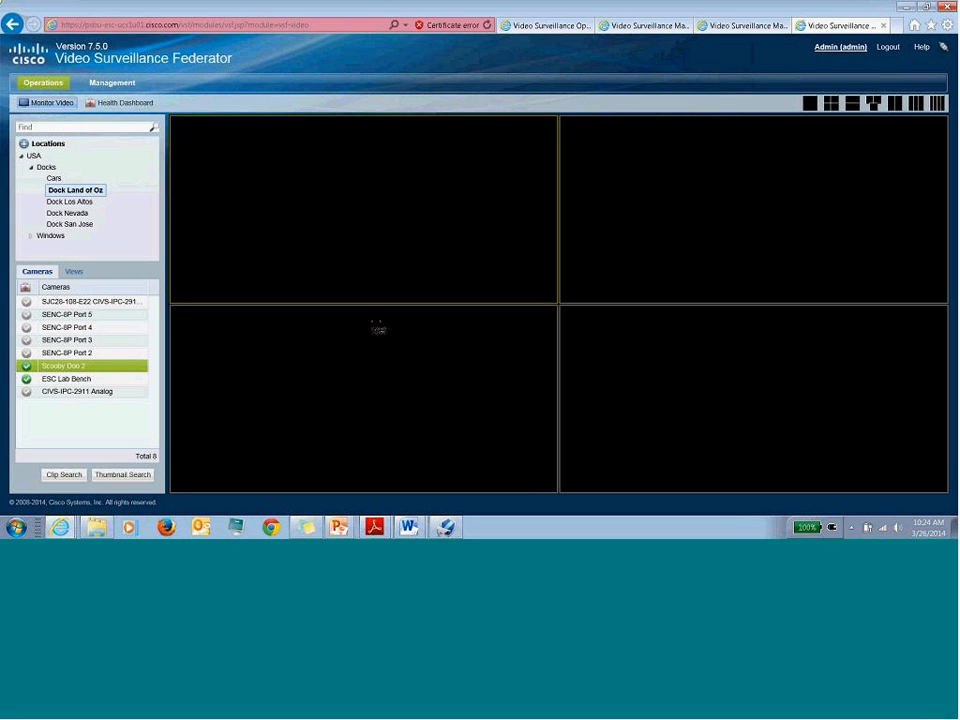
left_click(91, 204)
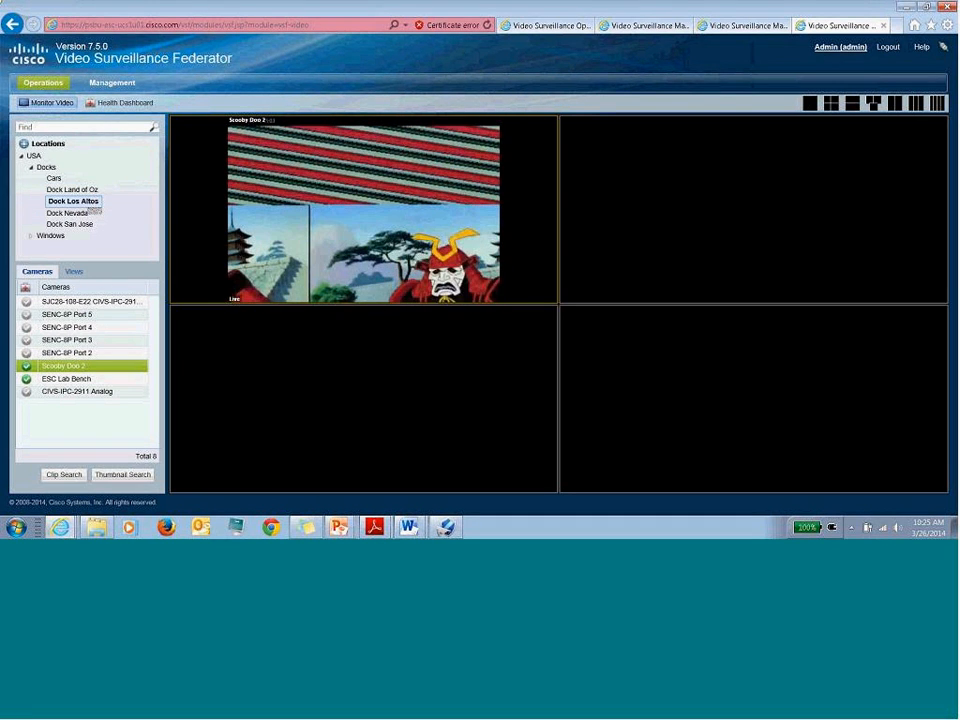
left_click(75, 213)
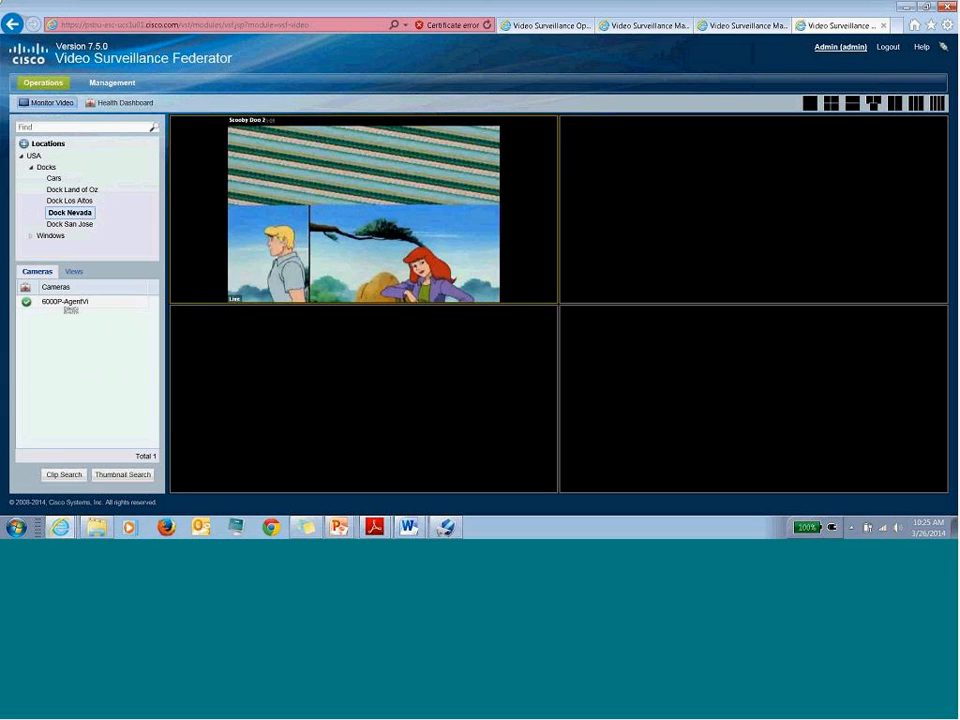
left_click_drag(80, 310, 744, 208)
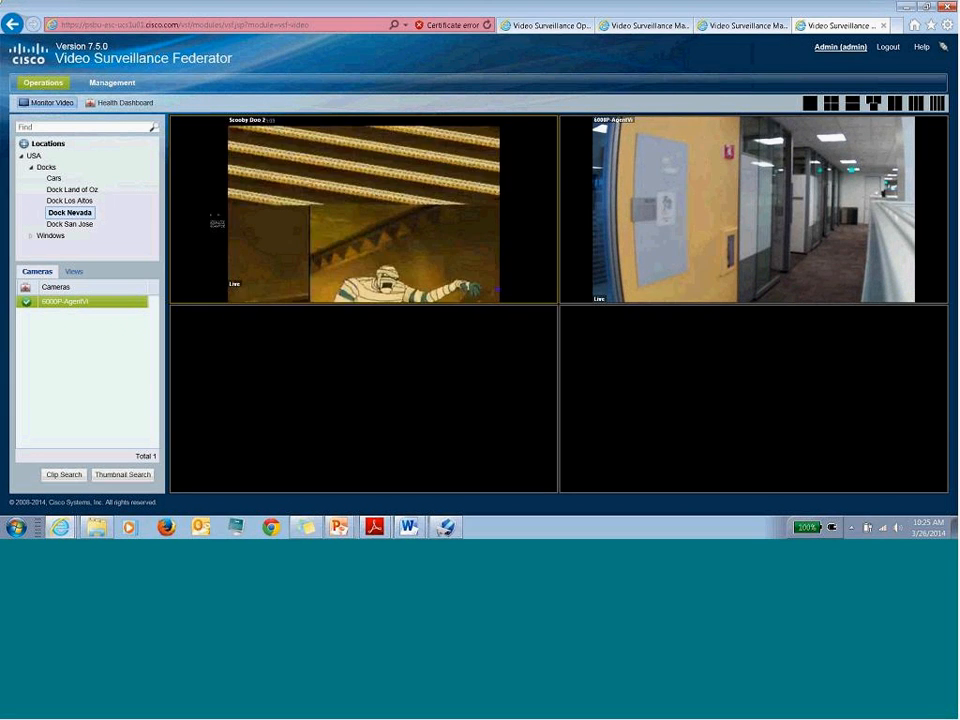
left_click(72, 224)
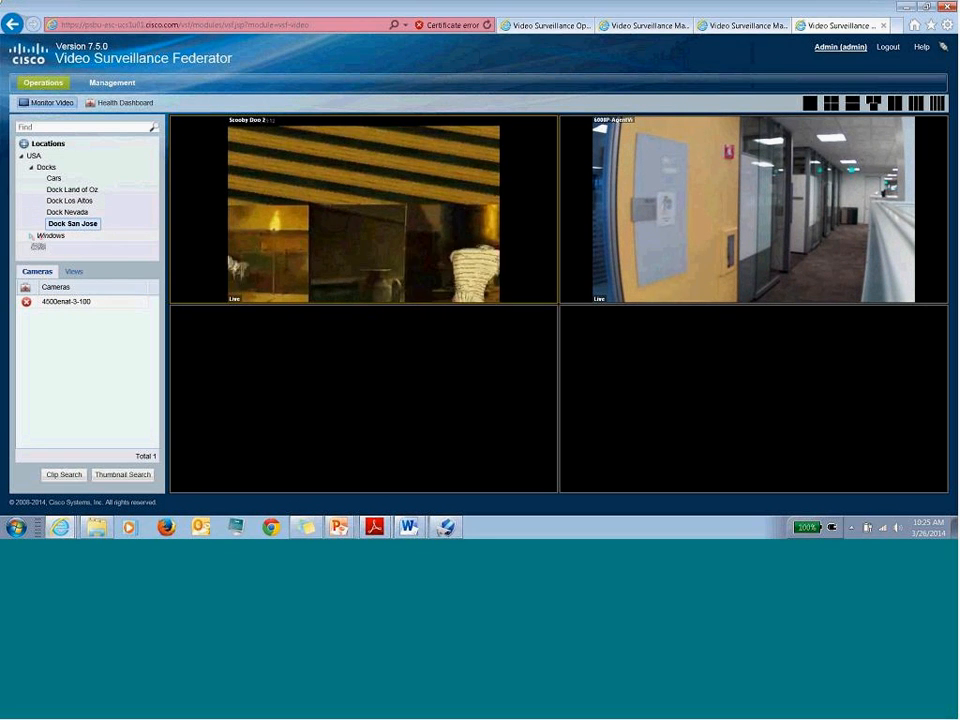
left_click(31, 236)
left_click(62, 248)
mouse_move(78, 302)
left_mouse_down()
mouse_move(80, 312)
mouse_move(282, 356)
mouse_move(318, 354)
left_mouse_up()
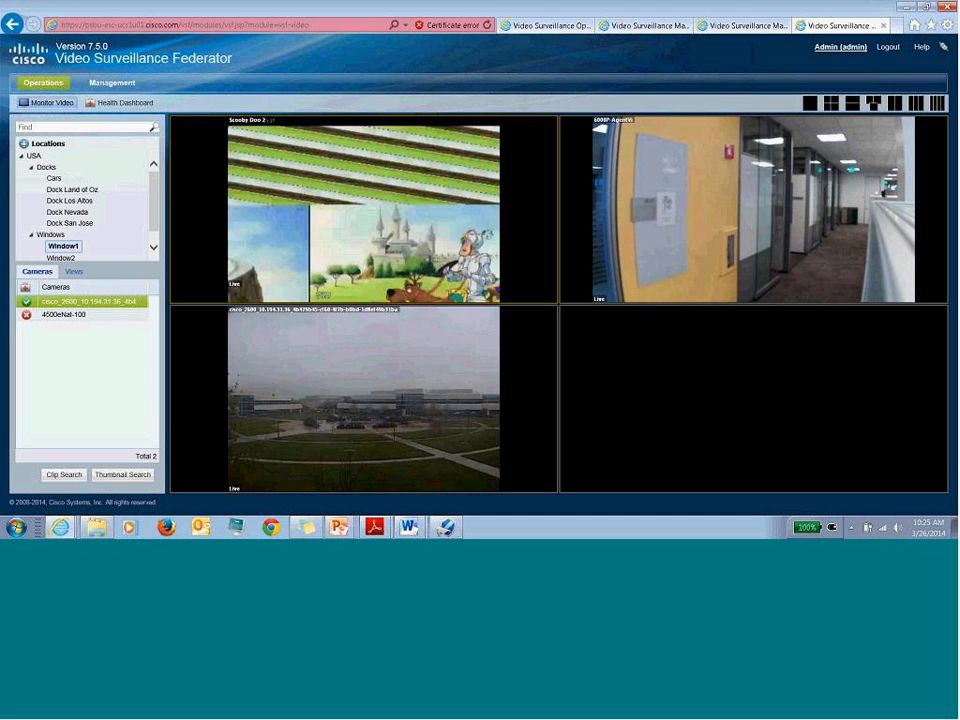
- Browse recorded thumbnails from Dock Land of Oz's Scooby Doo 2 camera, then open the Health Dashboard
left_click(124, 475)
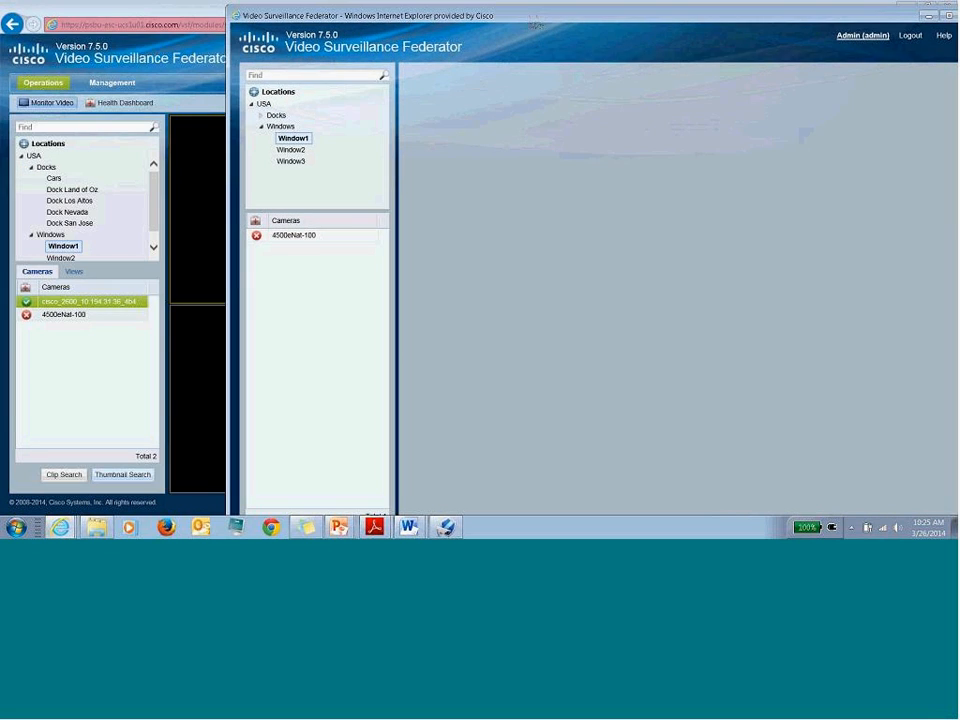
double_click(276, 115)
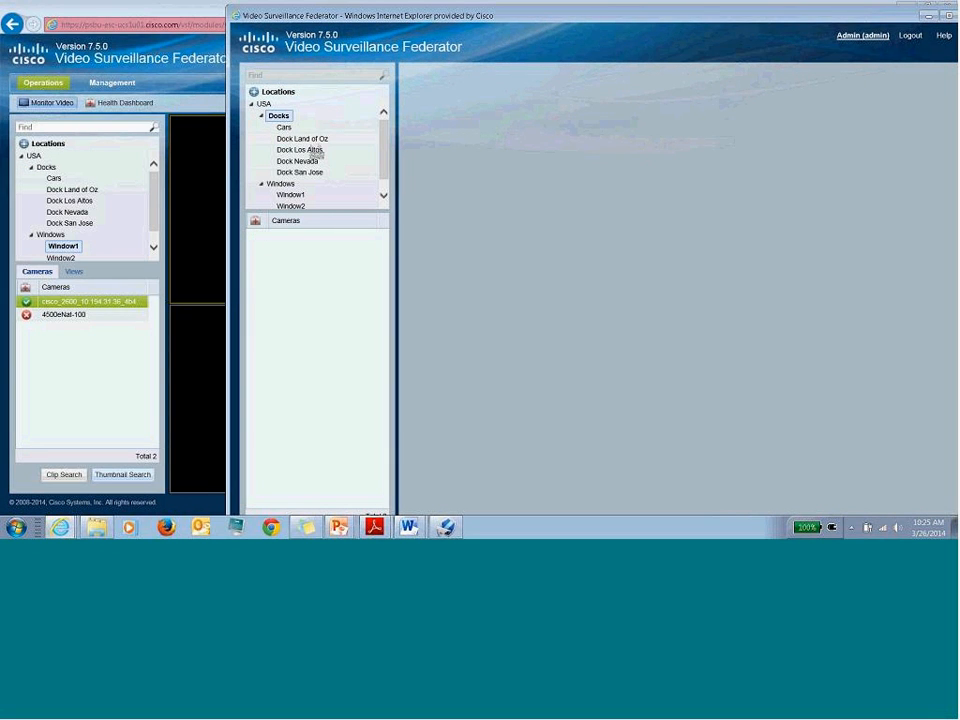
left_click(303, 138)
left_click(291, 301)
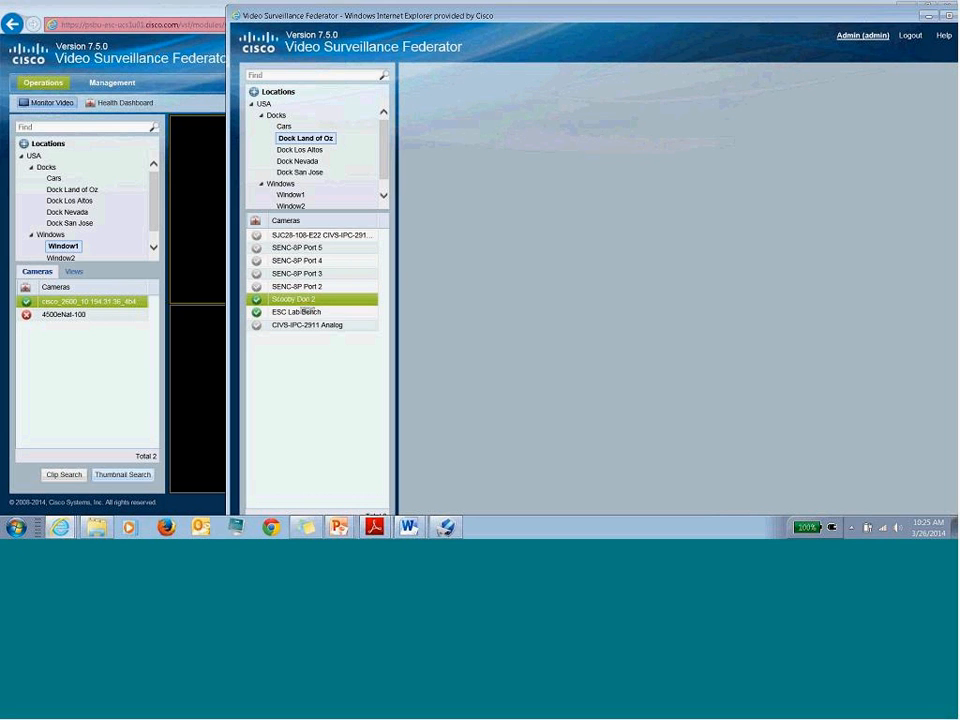
double_click(304, 301)
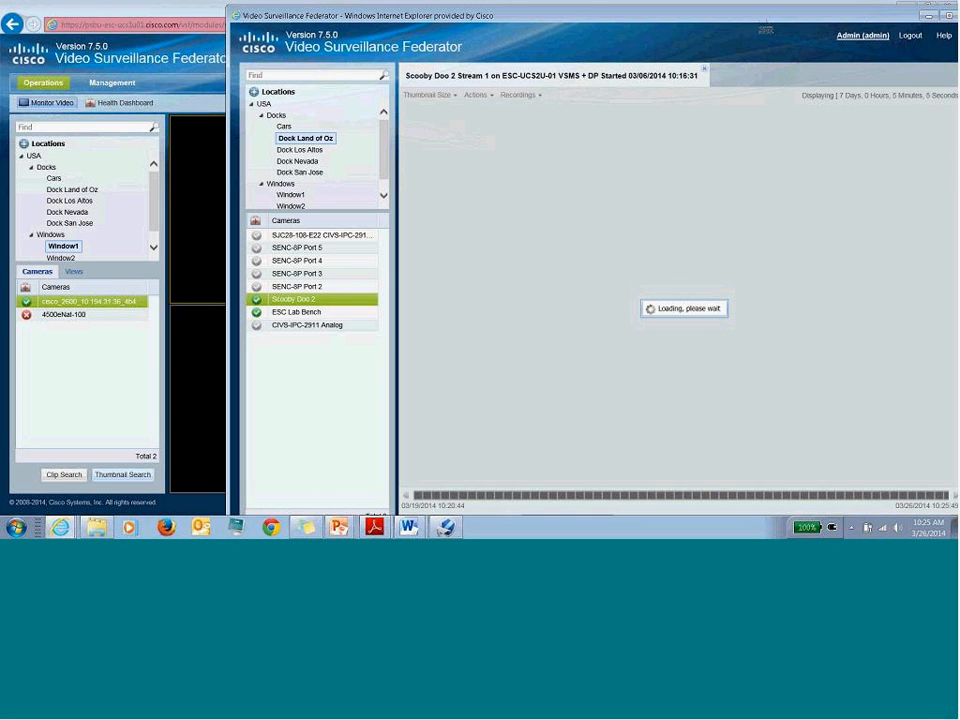
left_click_drag(700, 36, 652, 32)
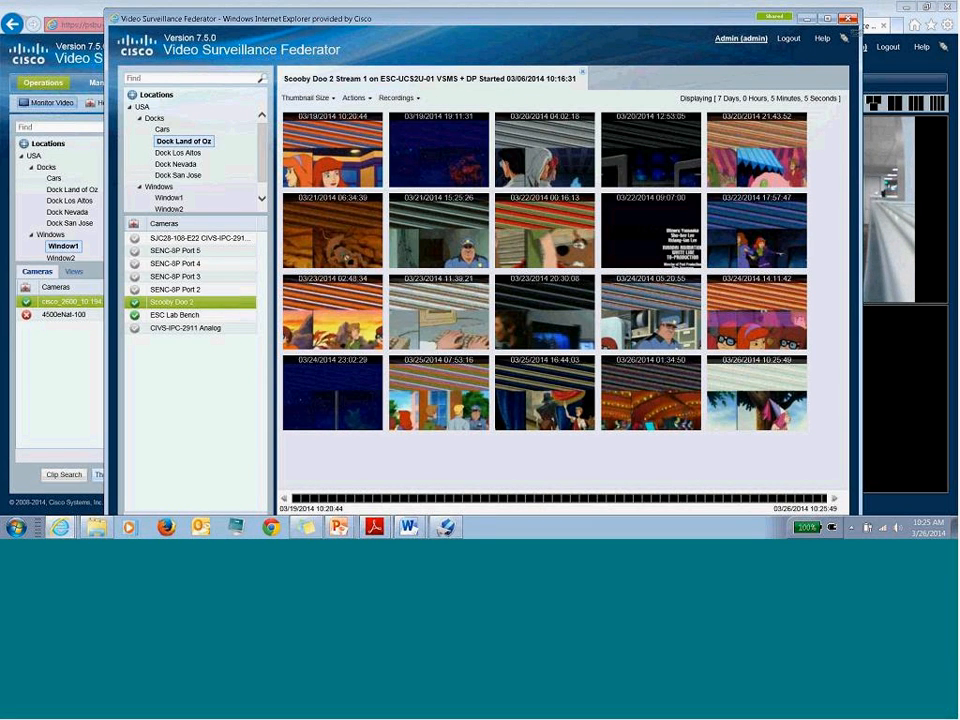
left_click(848, 18)
left_click(124, 103)
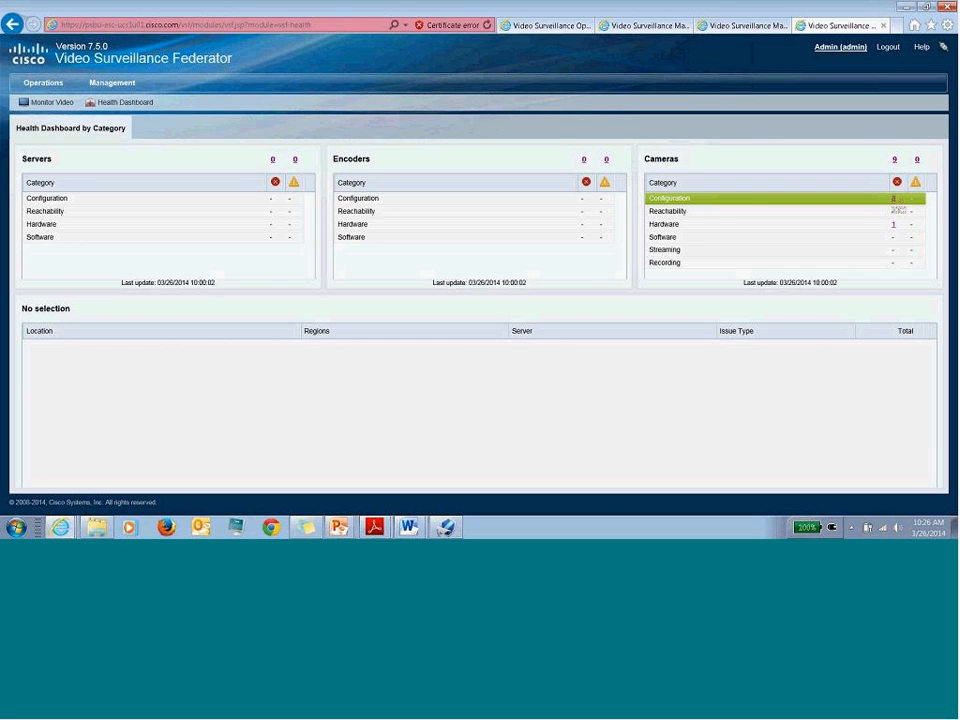
- List the cameras with critical configuration errors, then go to the Management page
left_click(894, 200)
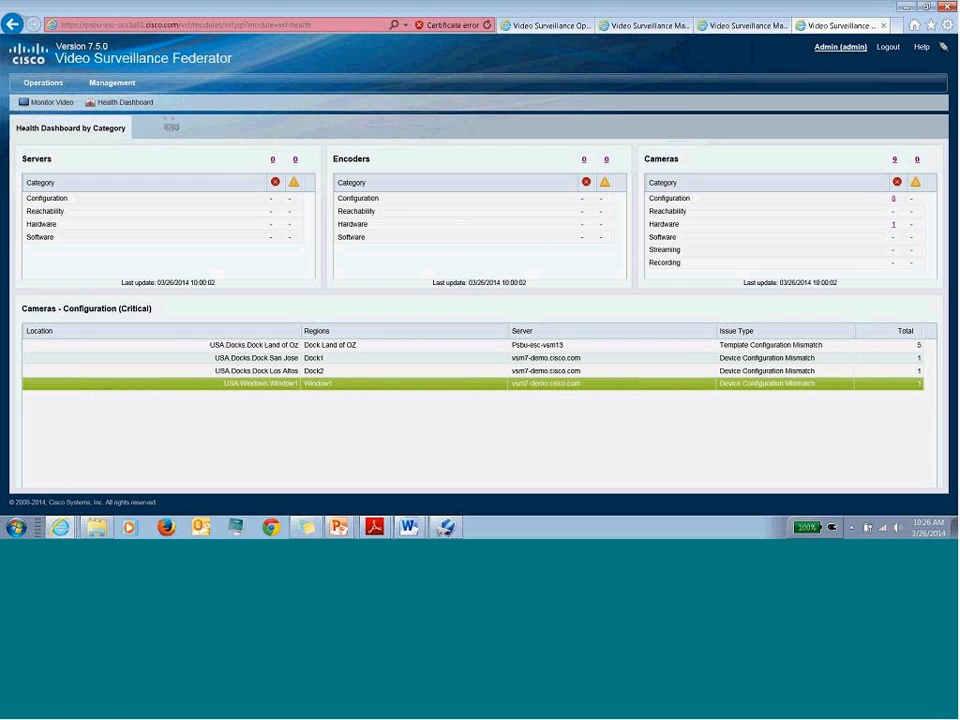
left_click(120, 88)
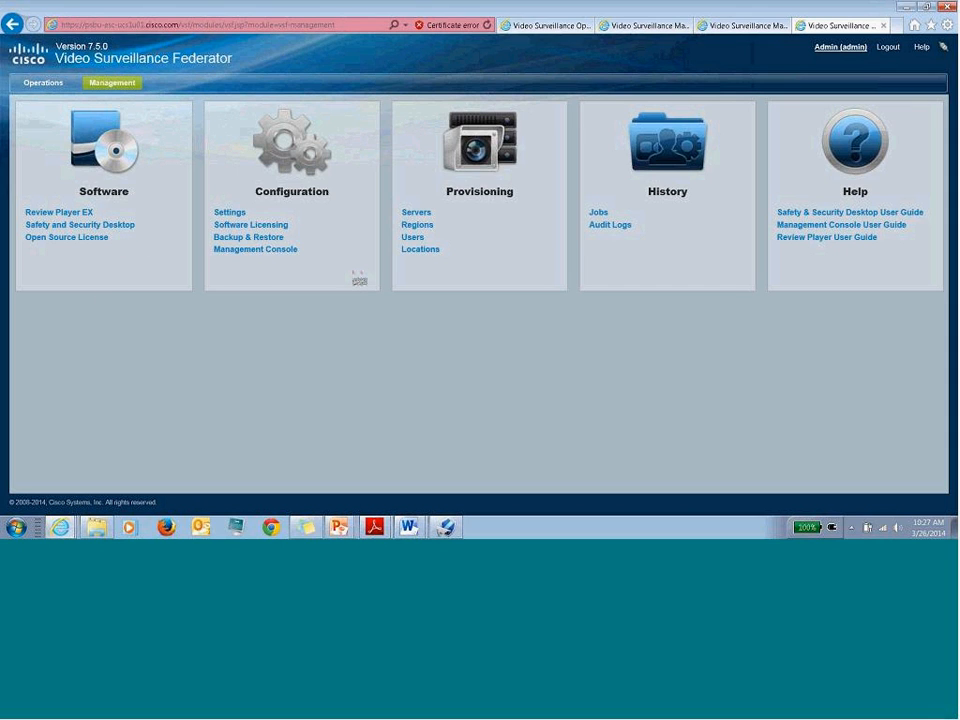
- Look at Backup & Restore, then open Provisioning > Servers to show vsm7-demo.cisco.com's details
left_click(268, 245)
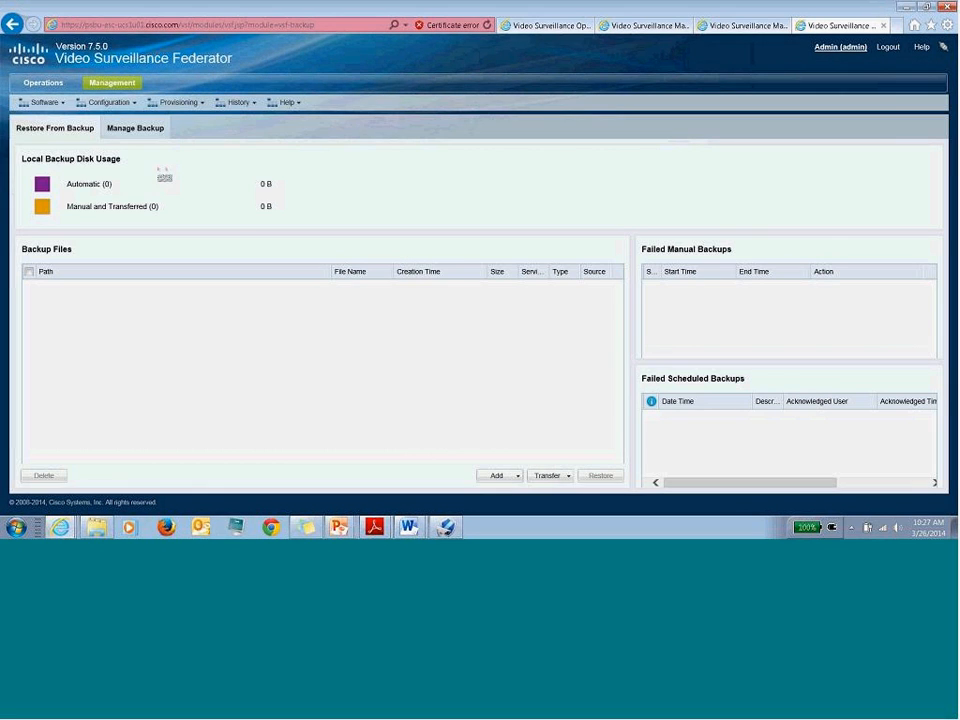
left_click(112, 83)
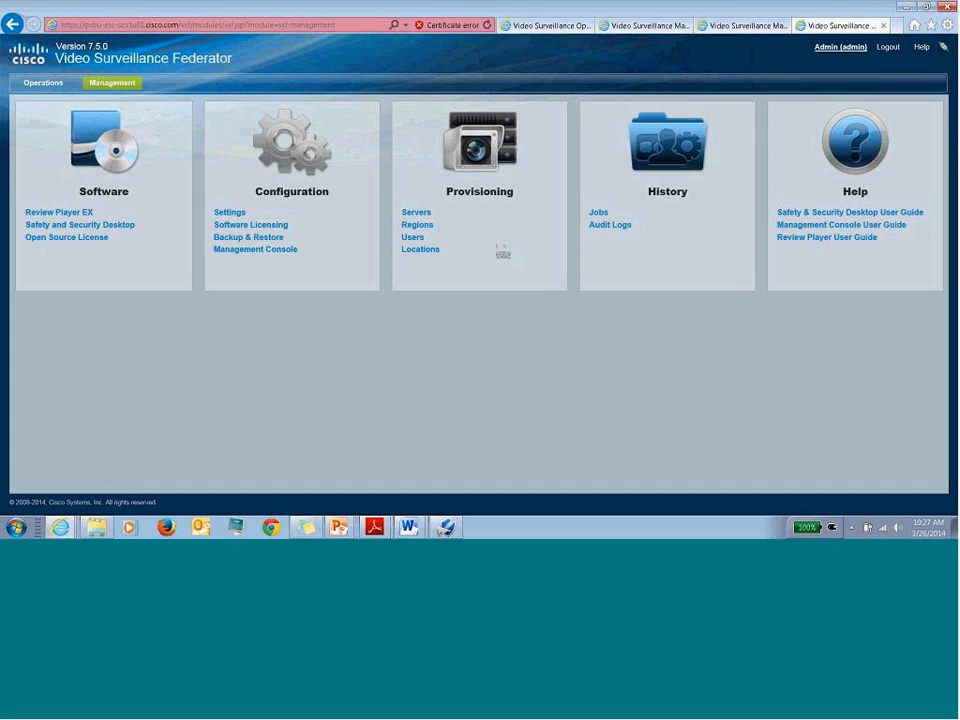
left_click(419, 214)
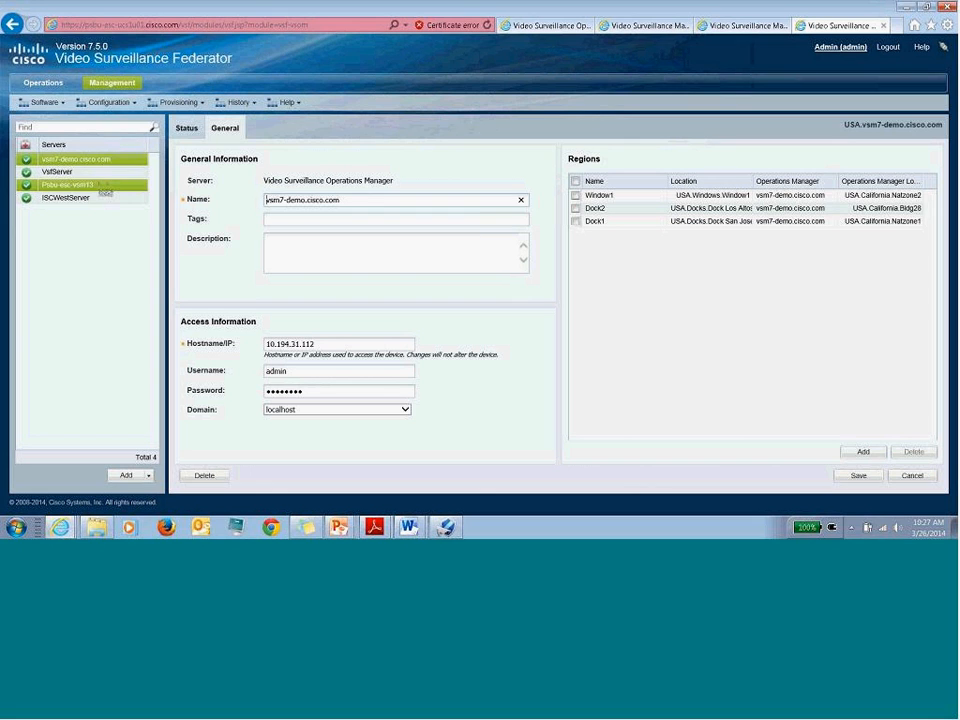
- Open ISCWestServer's settings, try editing its login username and password, then discard the edits
left_click(104, 191)
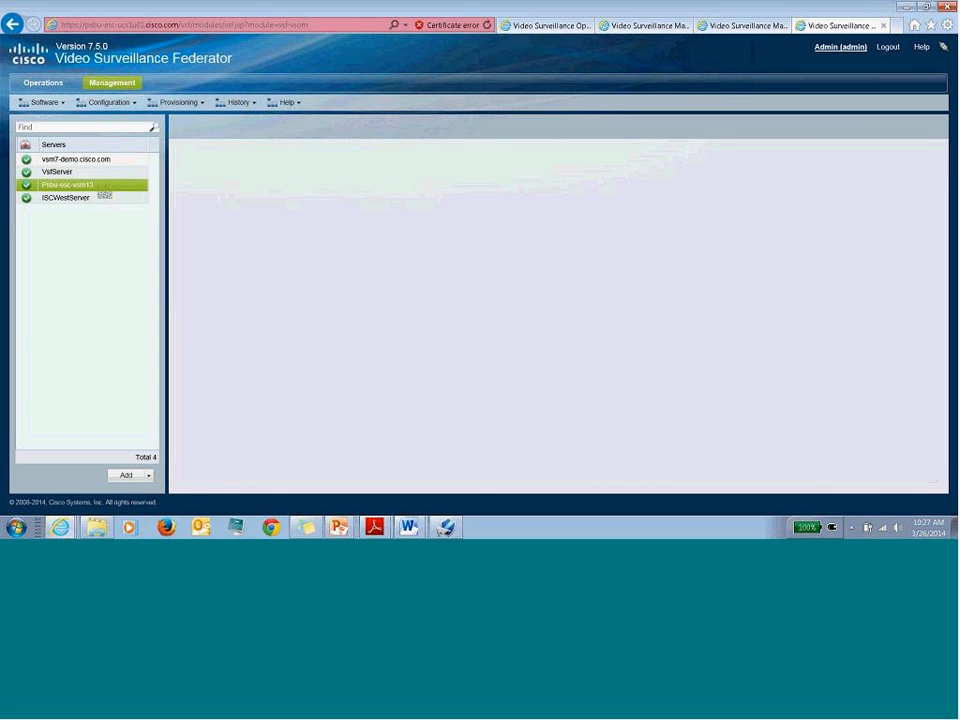
left_click(104, 196)
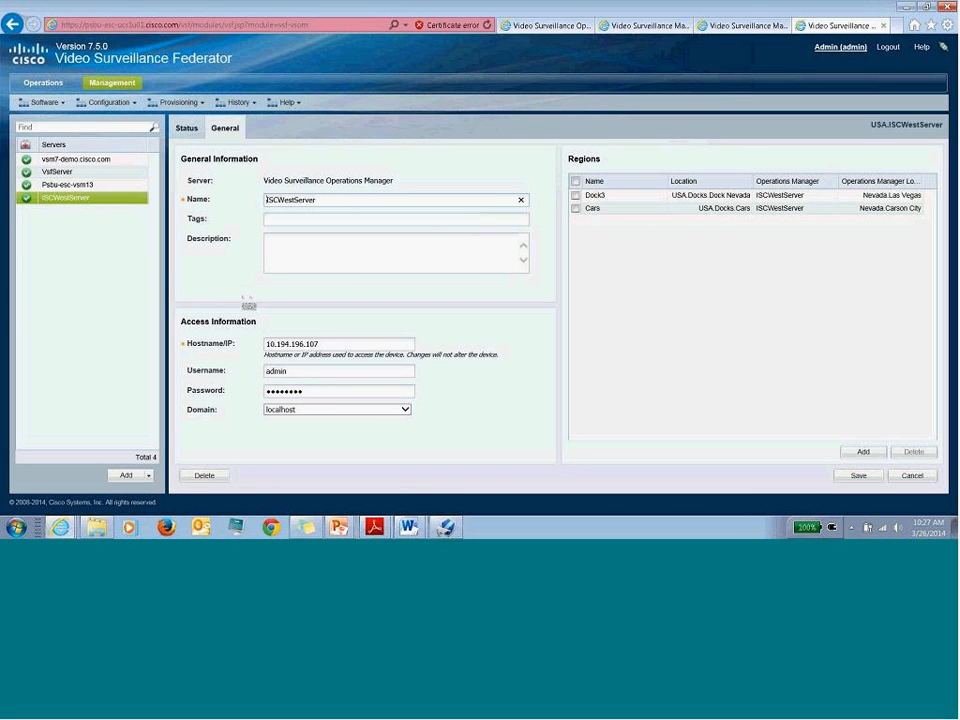
left_click(300, 371)
left_click(467, 398)
double_click(351, 374)
left_click(337, 389)
left_click(545, 408)
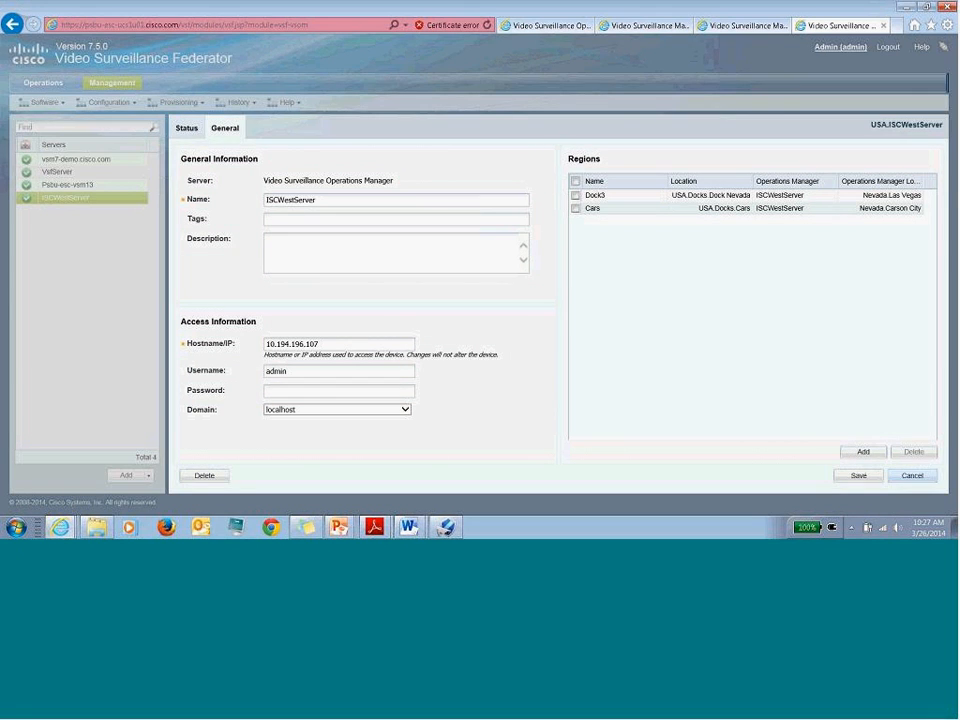
left_click(912, 475)
- Reload ISCWestServer's settings, inspect its username, and return to the Management home page
left_click(64, 198)
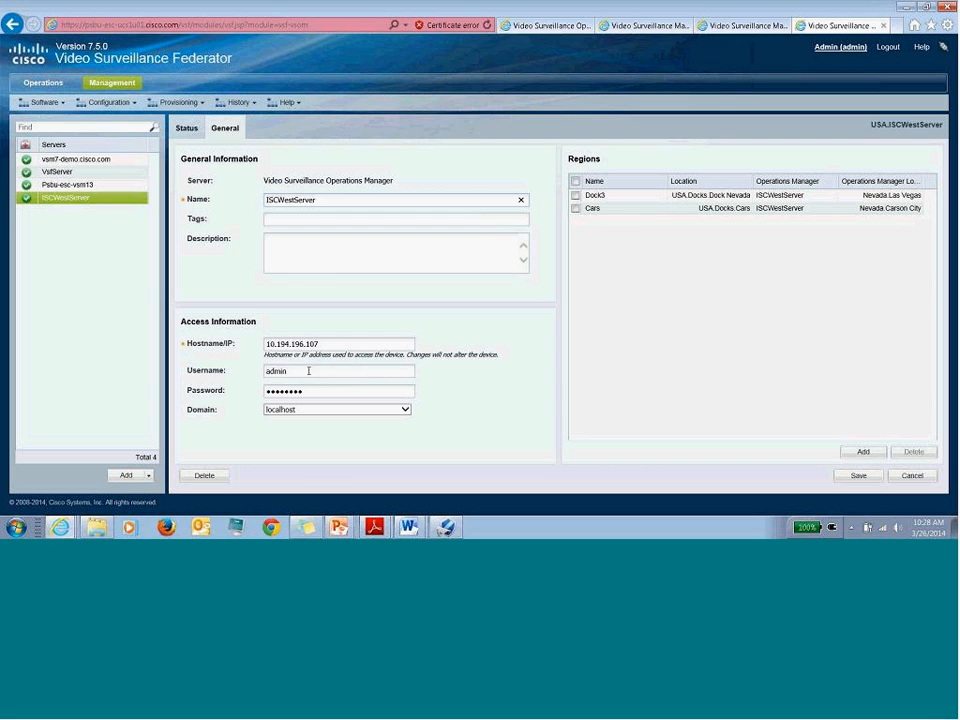
double_click(277, 371)
left_click(545, 360)
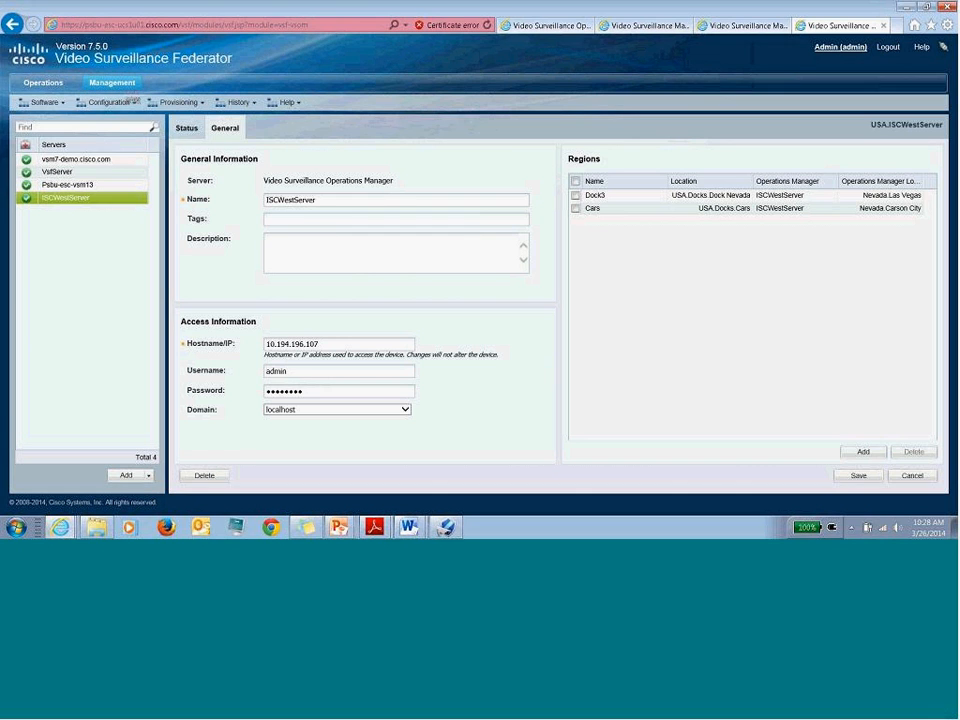
left_click(108, 80)
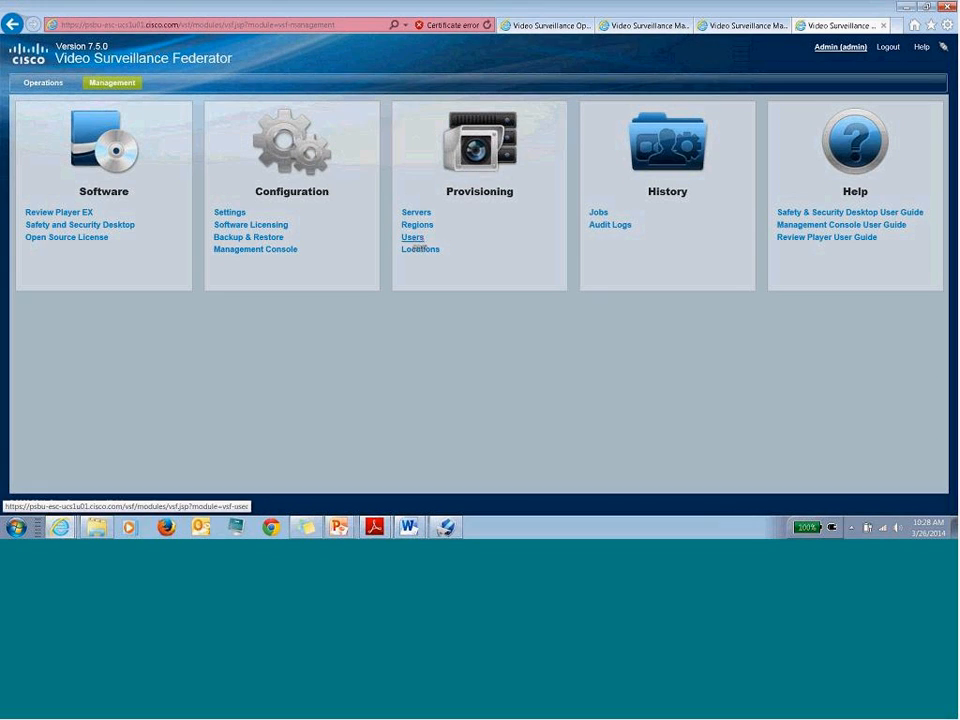
left_click(413, 238)
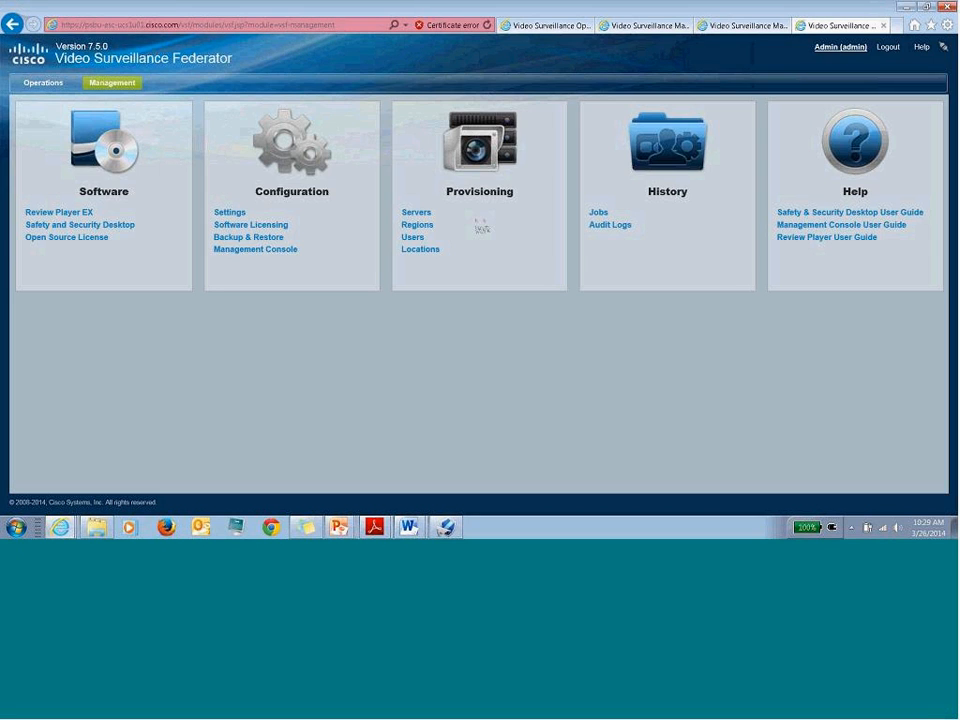
left_click(413, 237)
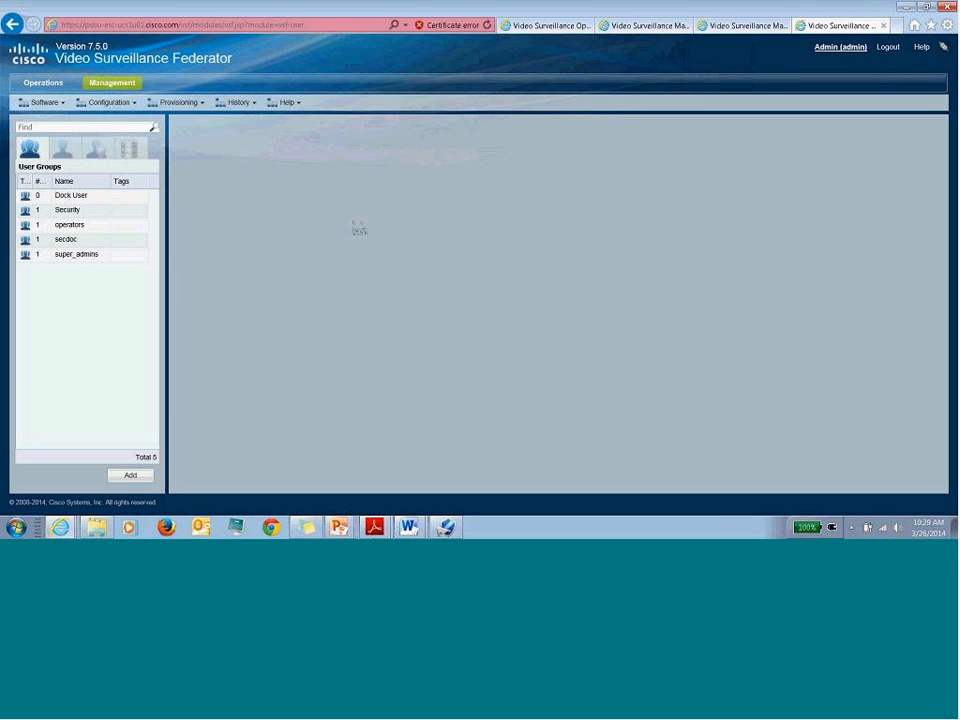
left_click(133, 83)
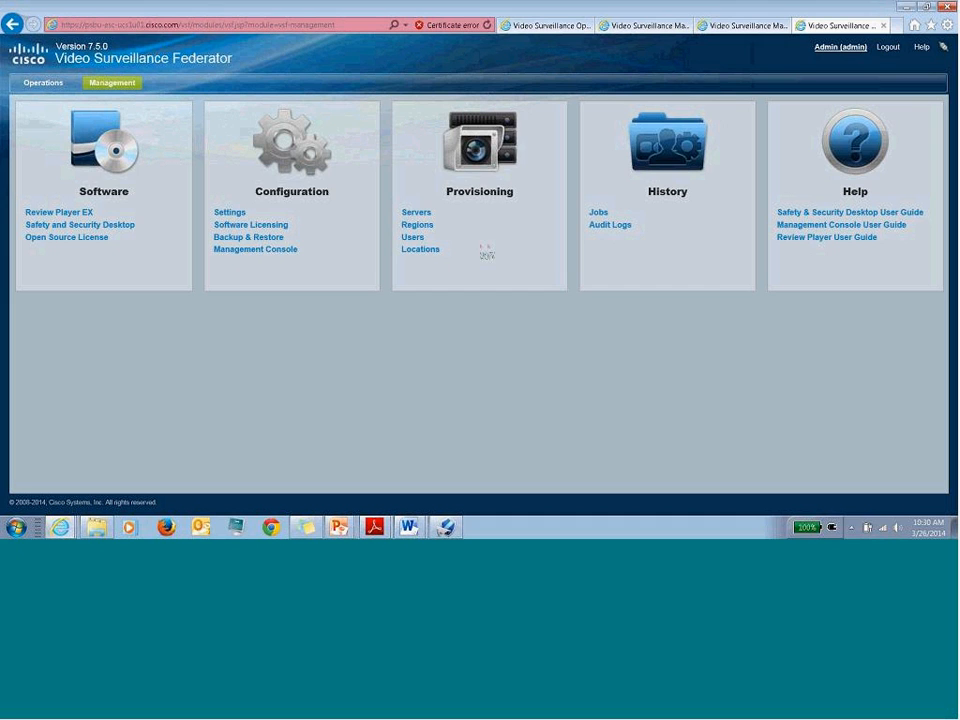
- Open Locations, expand Docks, and view each dock location's details, including Cars and Dock San Jose
left_click(429, 255)
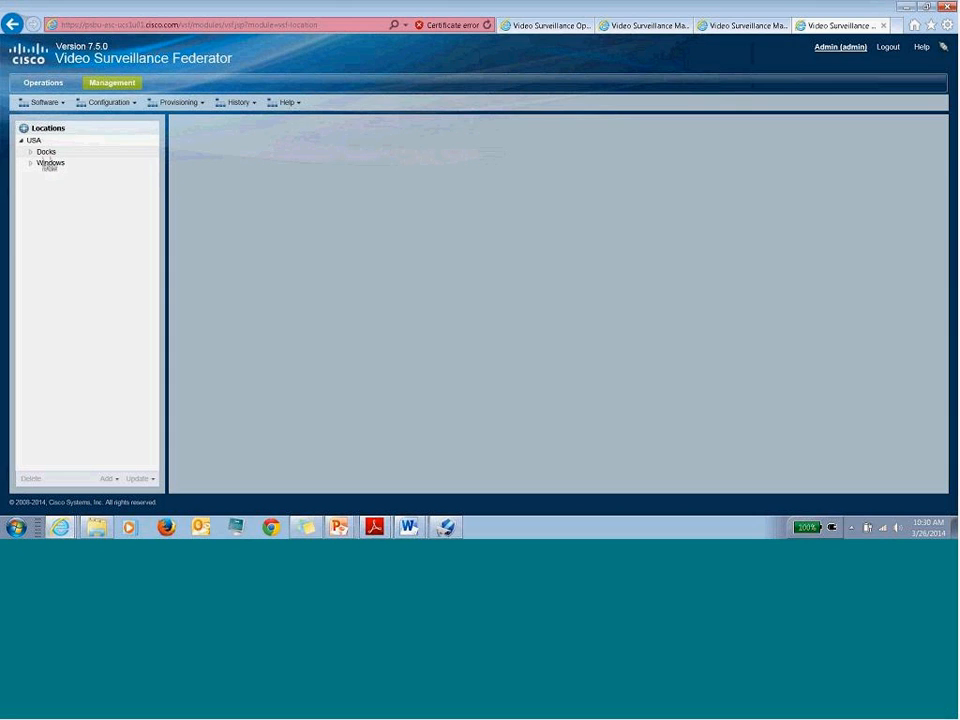
left_click(31, 151)
left_click(53, 162)
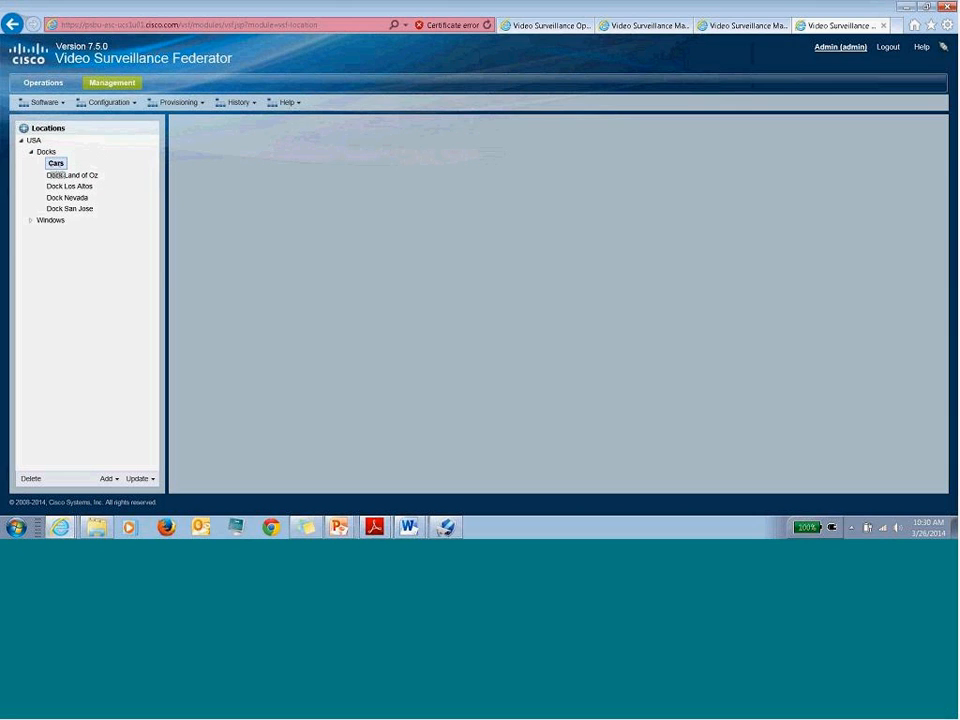
left_click(74, 174)
left_click(72, 185)
left_click(68, 197)
left_click(71, 208)
left_click(72, 175)
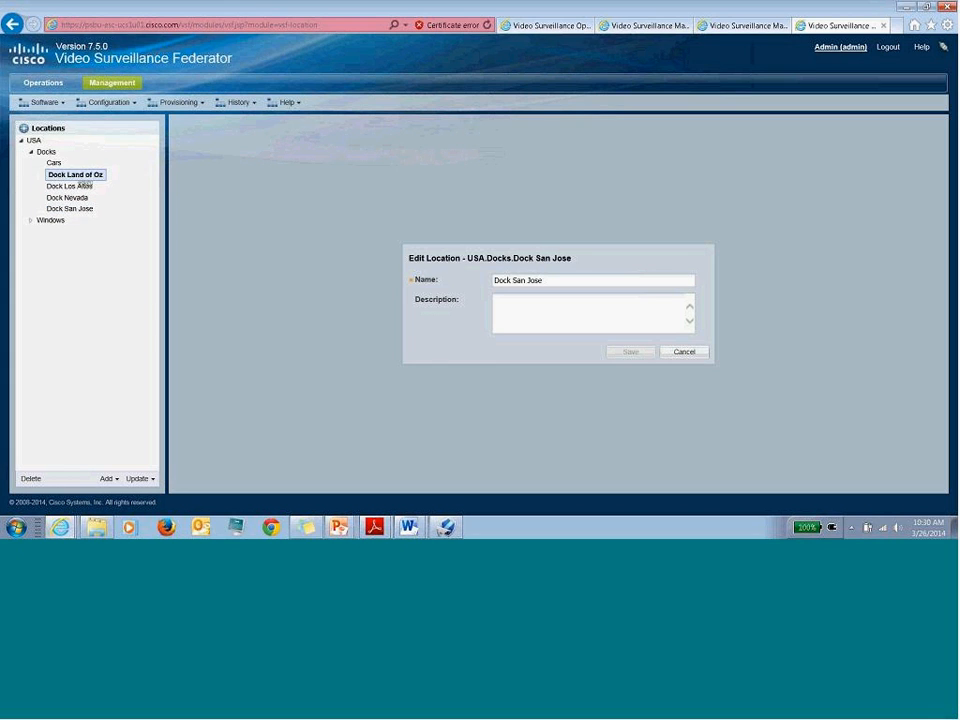
left_click(60, 163)
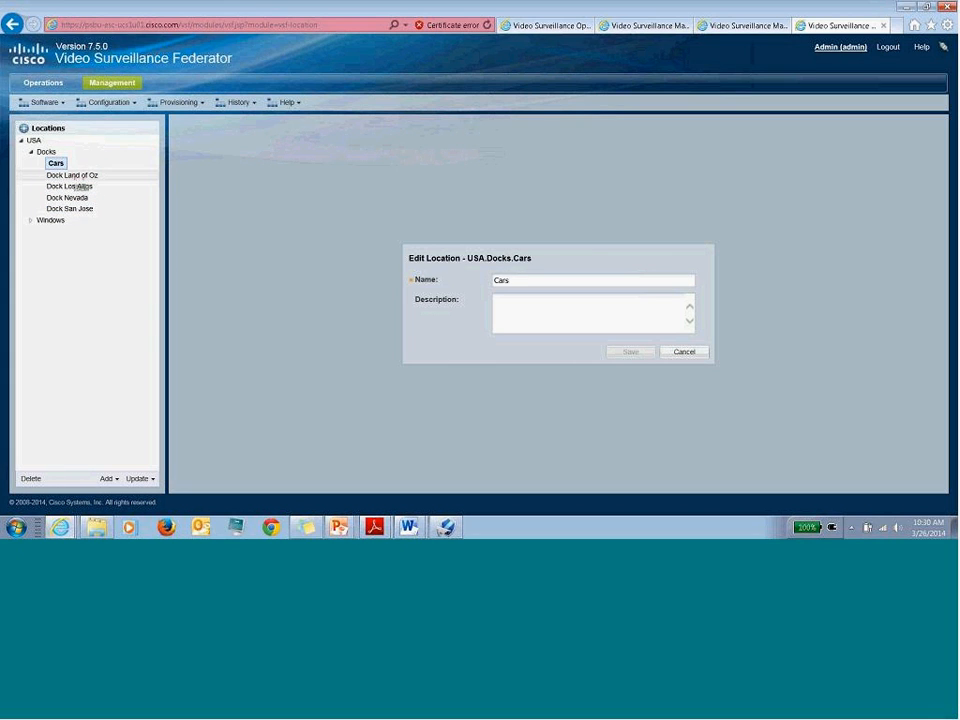
- Expand Windows and review the details of Window1, Window2, Window3, Docks and Windows
left_click(31, 220)
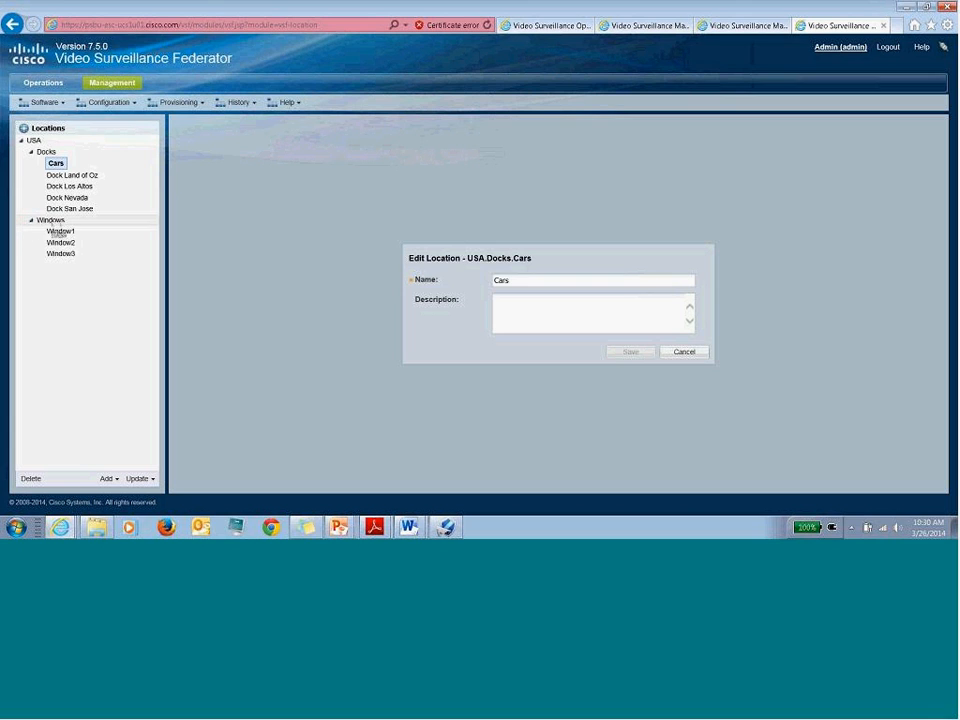
left_click(60, 231)
left_click(62, 242)
left_click(61, 254)
left_click(62, 231)
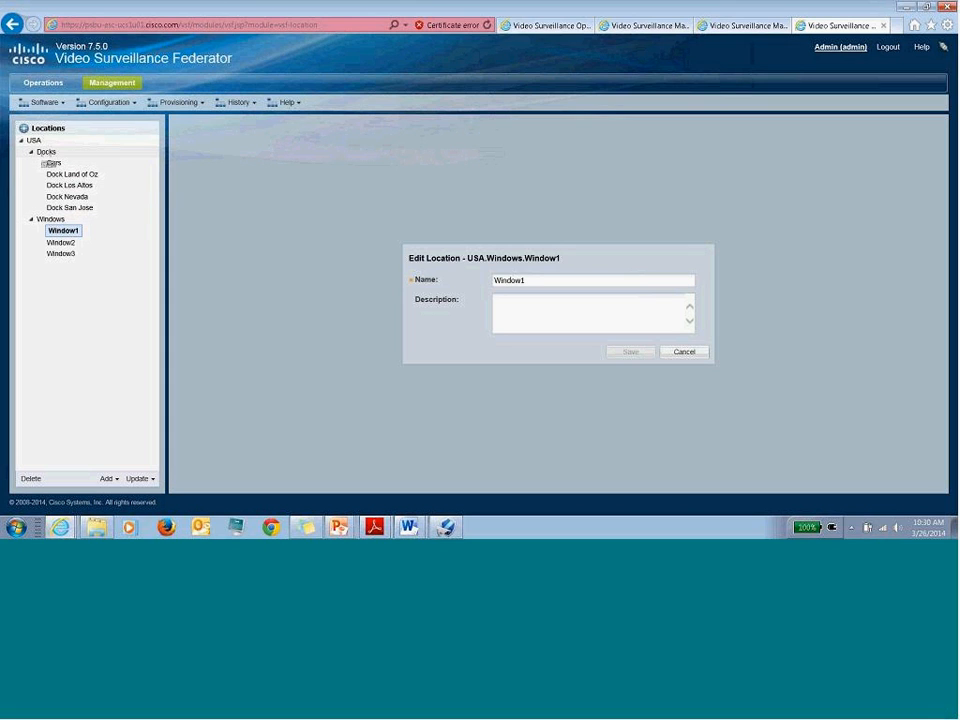
left_click(47, 152)
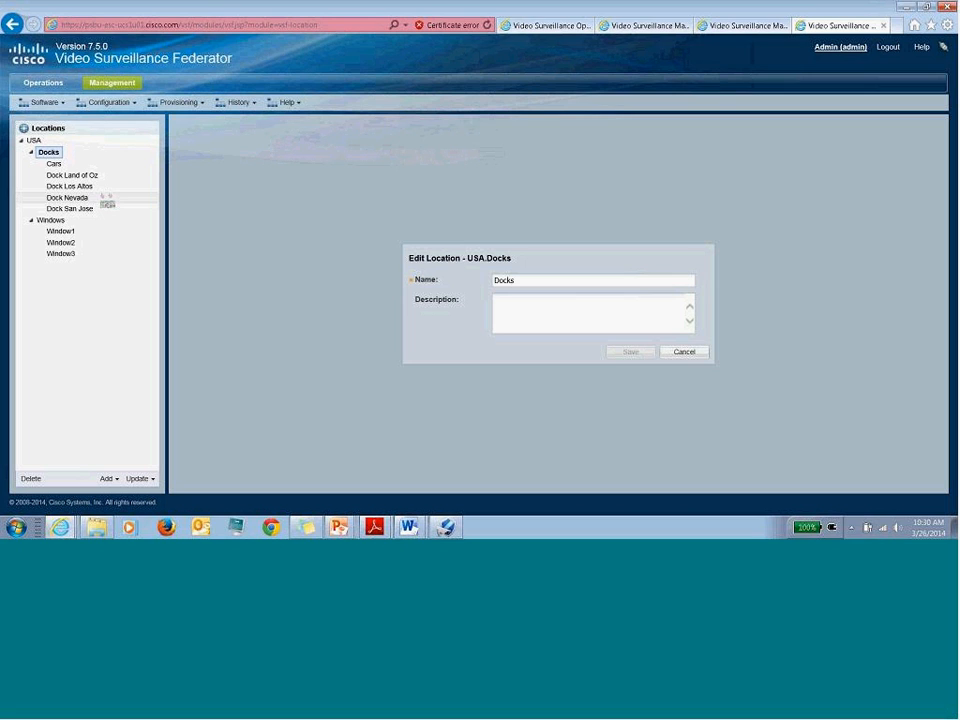
left_click(53, 220)
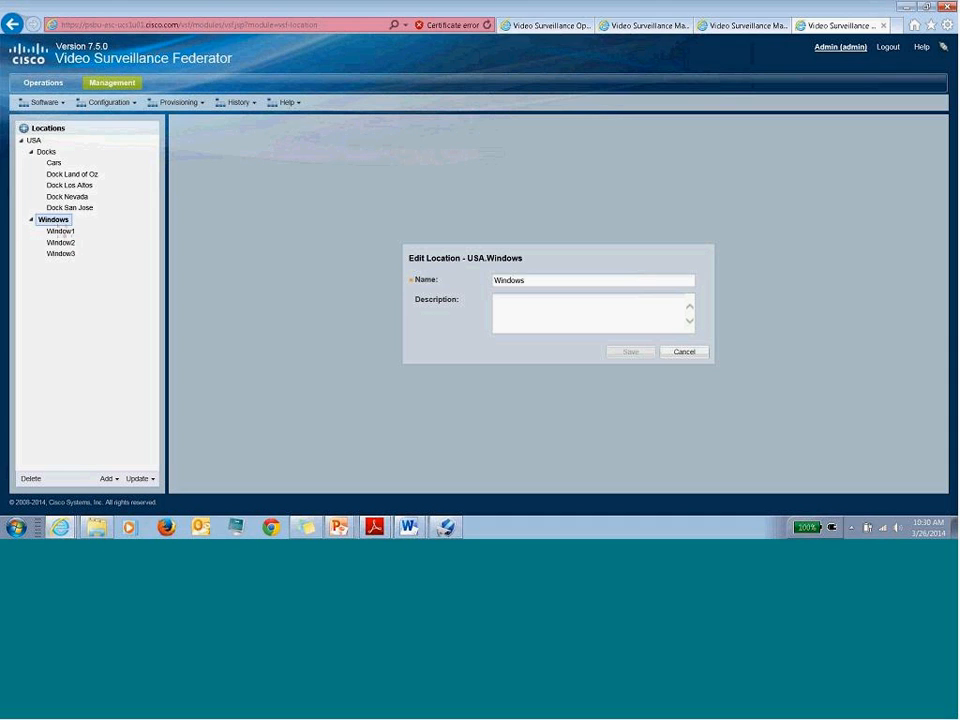
left_click(61, 231)
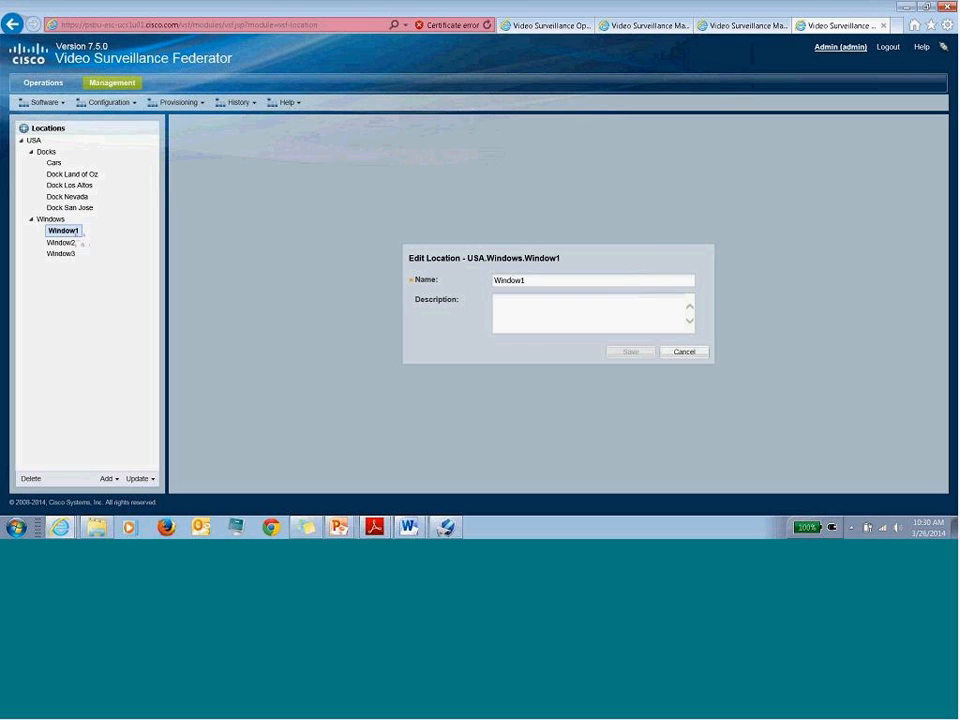
left_click(68, 242)
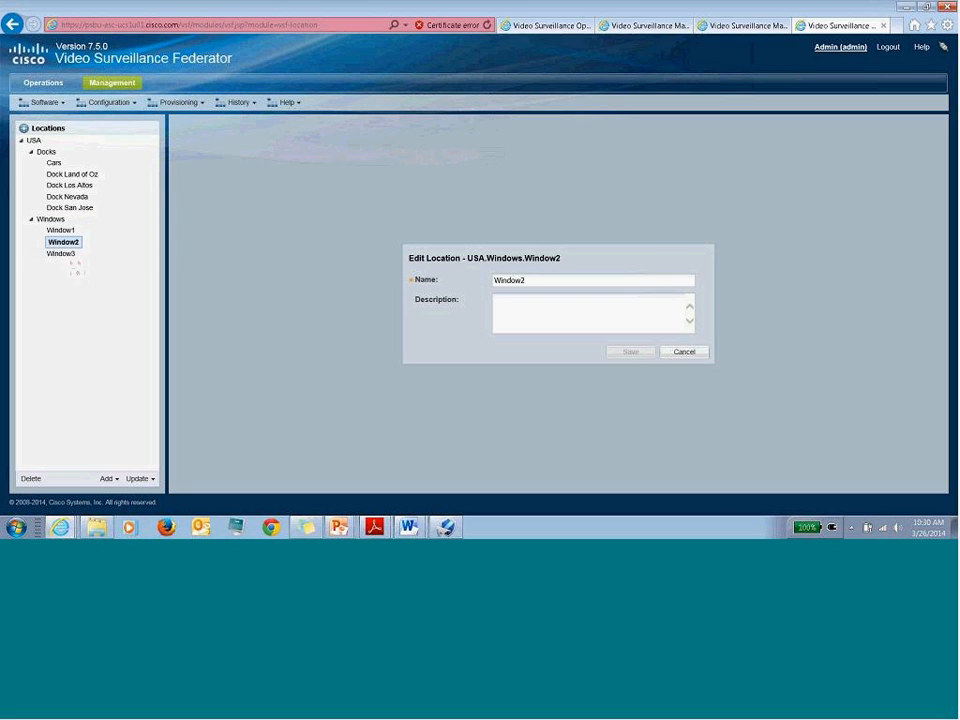
left_click(64, 254)
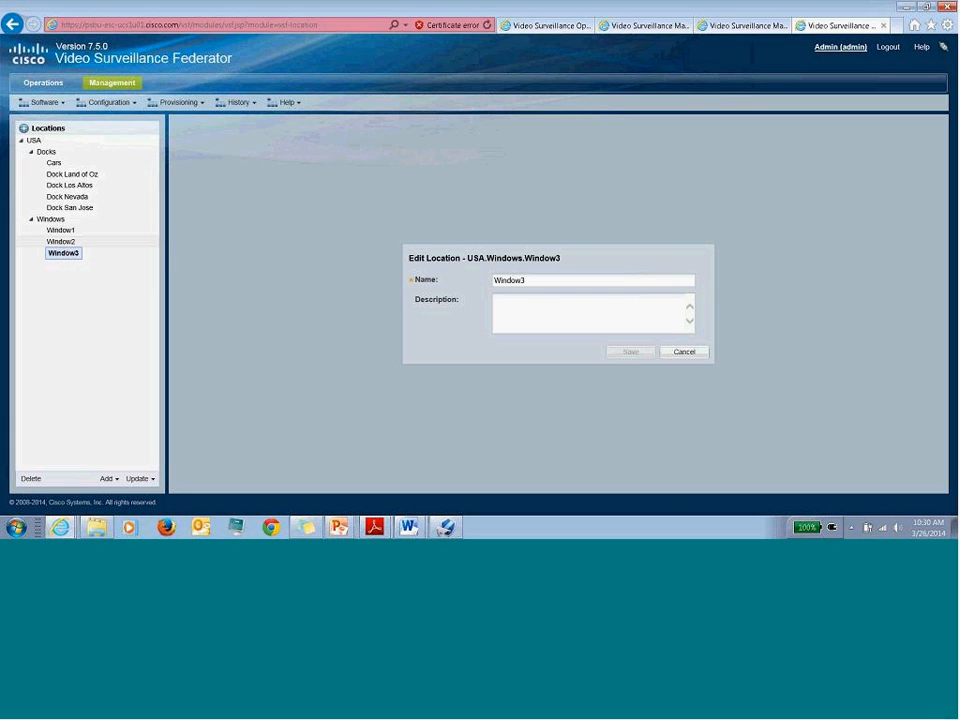
left_click(67, 232)
- Check Window2 and Window3, review the six-region list, then switch to Operations
left_click(60, 242)
left_click(61, 253)
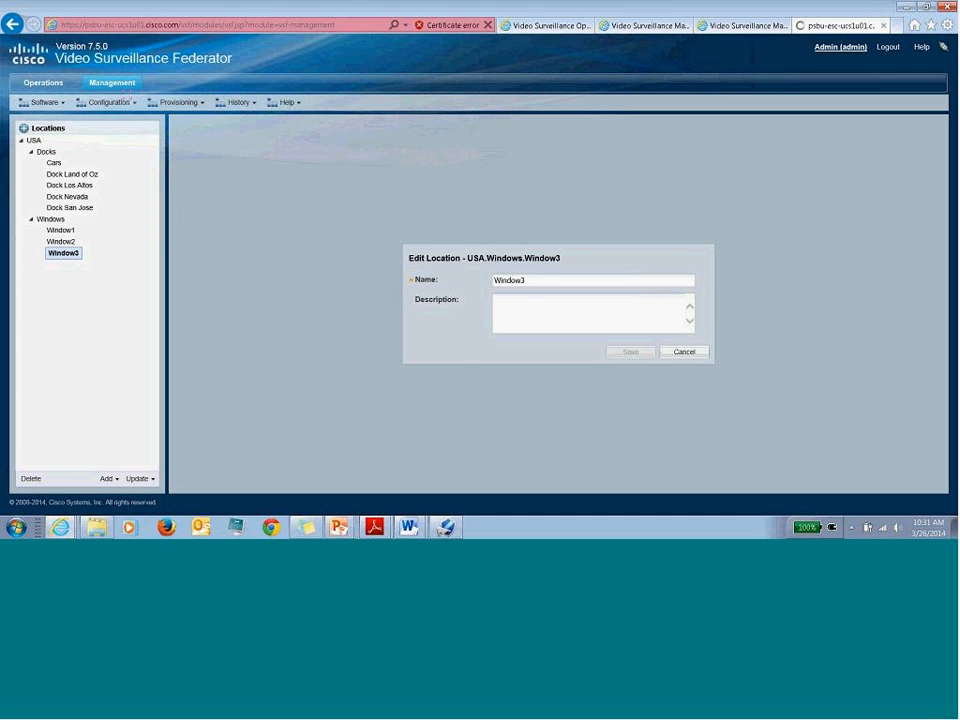
left_click(112, 83)
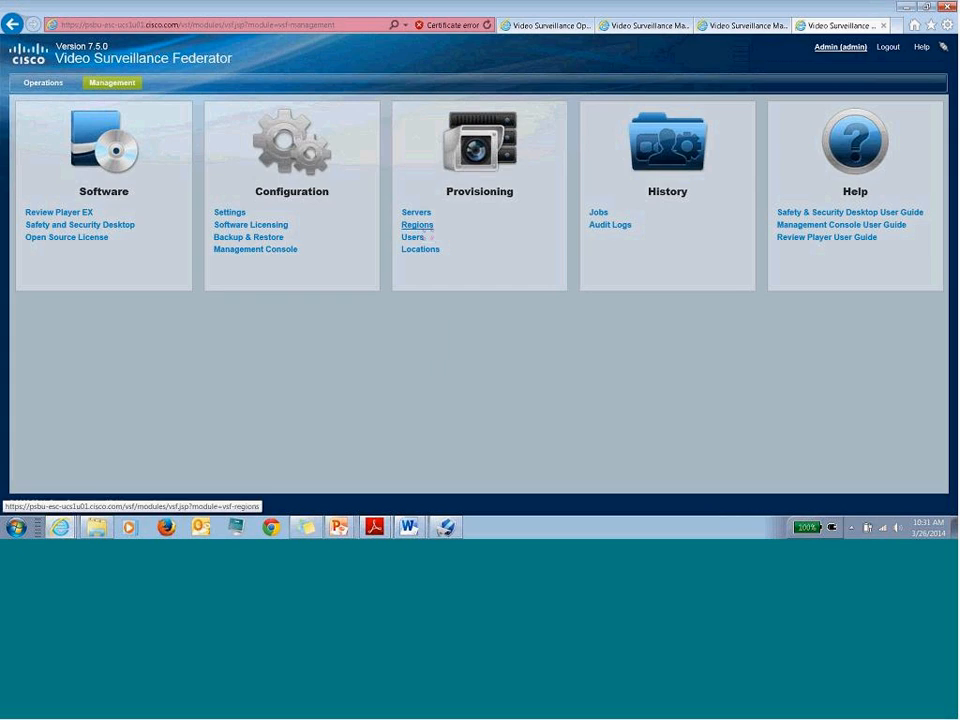
left_click(417, 225)
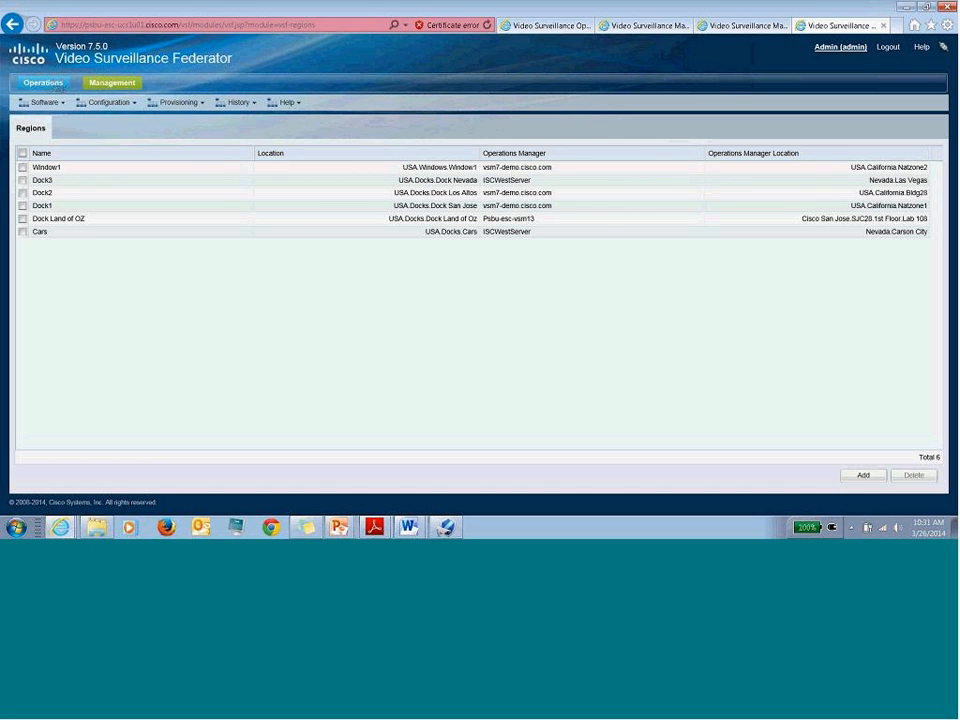
left_click(43, 82)
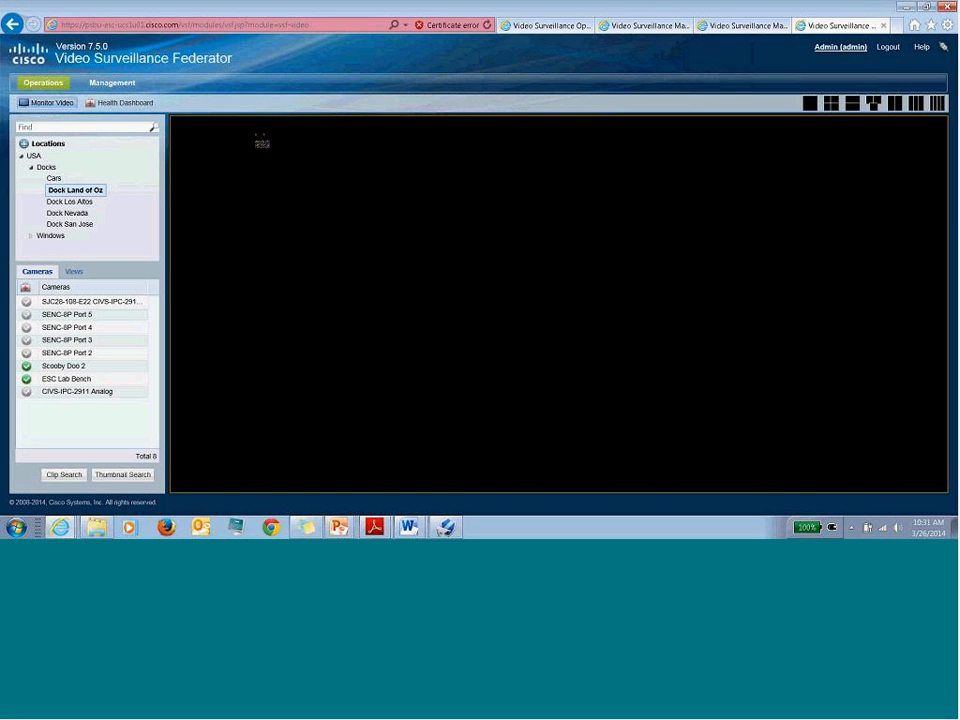
- Open the Locations page and glance at the management console services tab
left_click(112, 82)
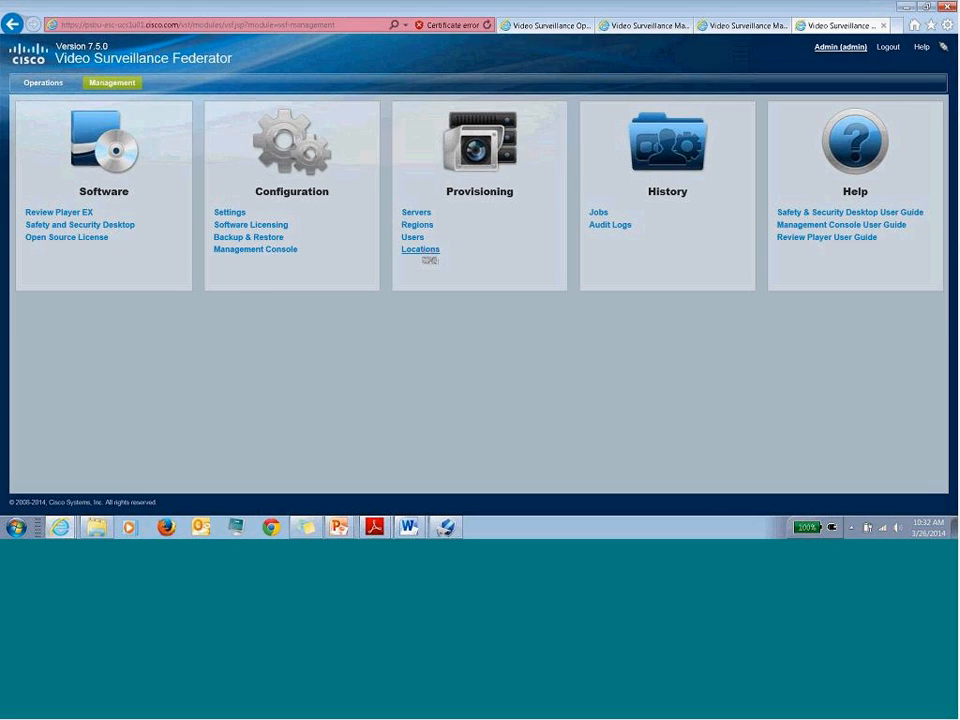
left_click(422, 251)
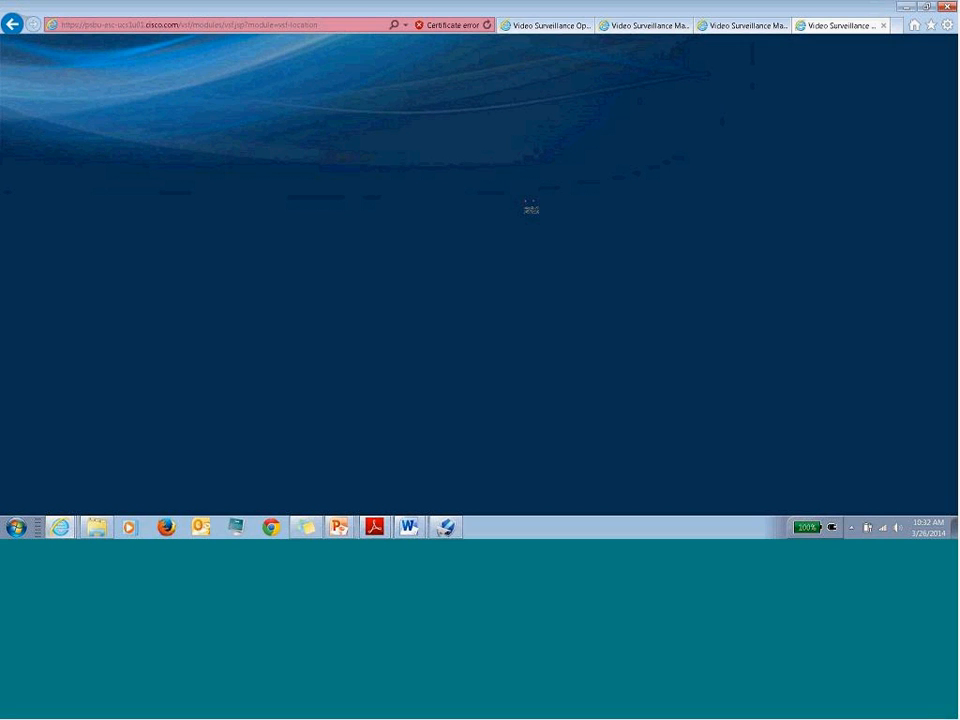
left_click(758, 28)
left_click(836, 30)
- Trim the page address, then exit Safety and Security Desktop, confirming the prompt
left_click(354, 30)
left_click(355, 30)
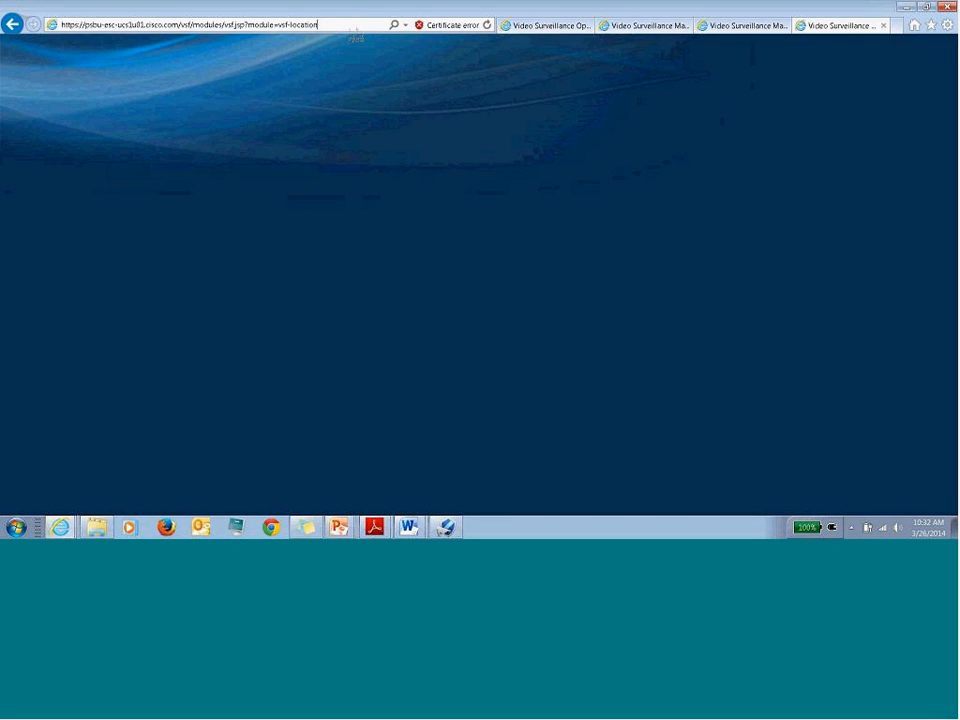
key("BackSpace")
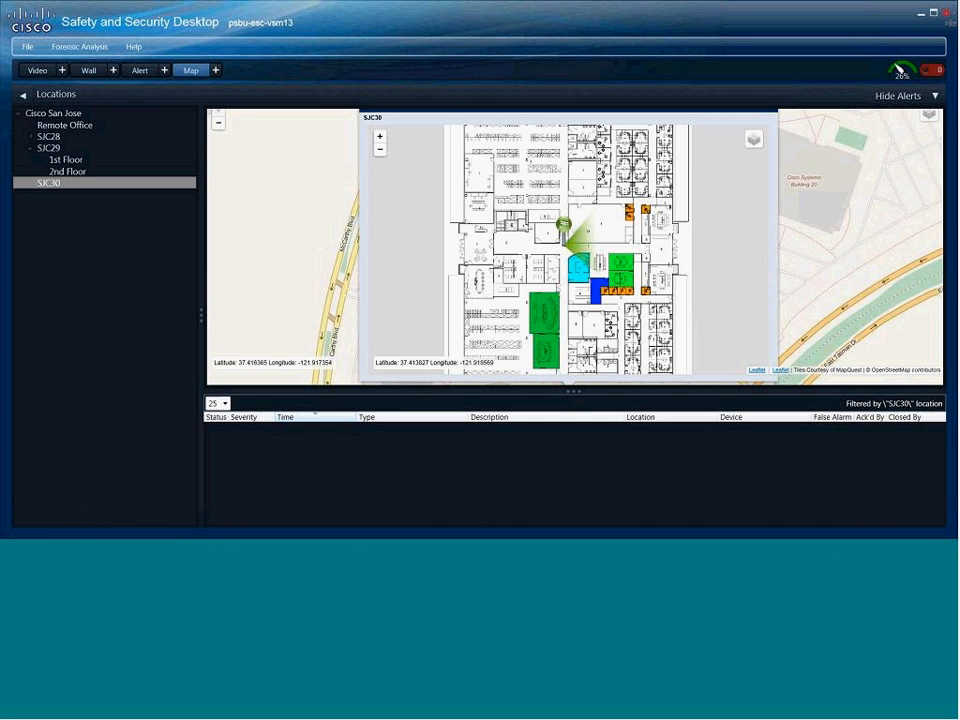
left_click(946, 14)
left_click(458, 284)
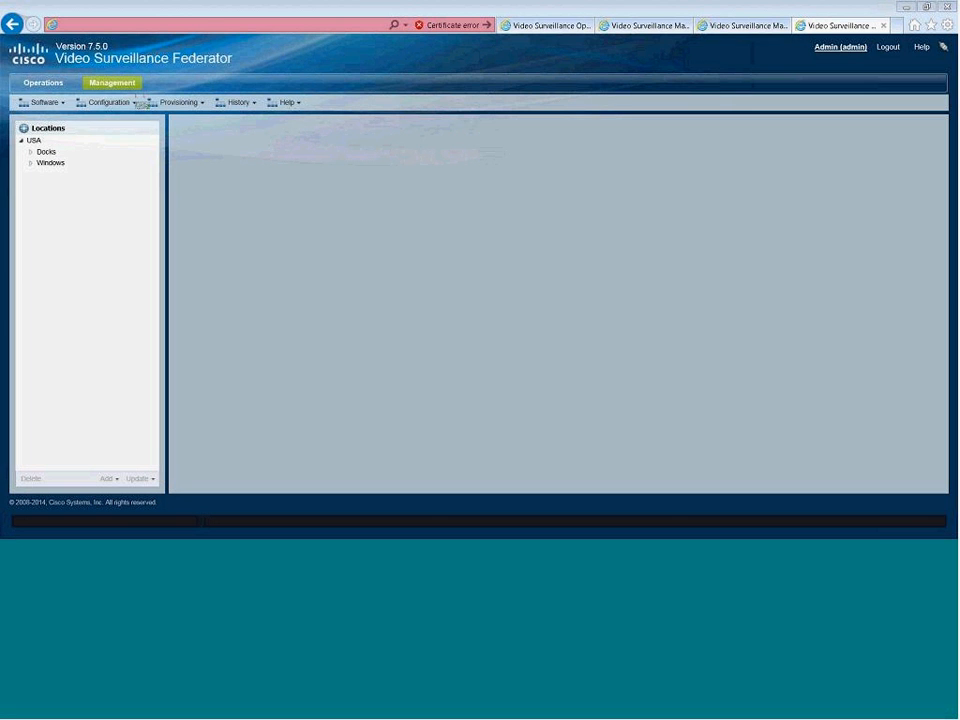
- Open Locations, then replace the module name in the address with 'alerts' to load the alerts inbox
left_click(112, 83)
left_click(420, 250)
left_click(334, 25)
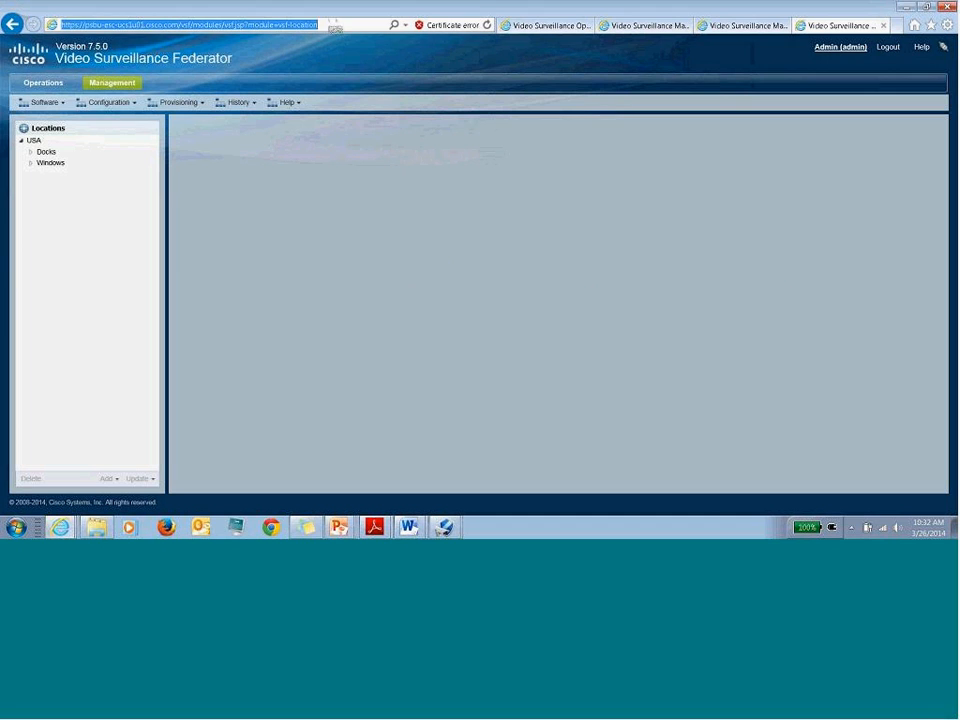
left_click_drag(334, 25, 280, 25)
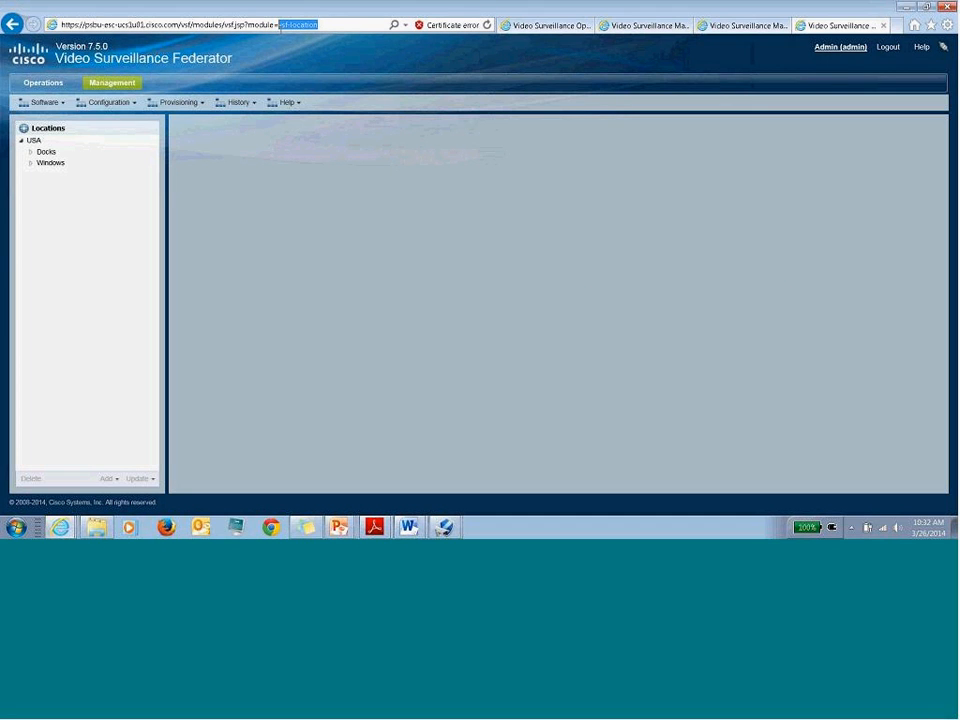
type("alerts")
key("Return")
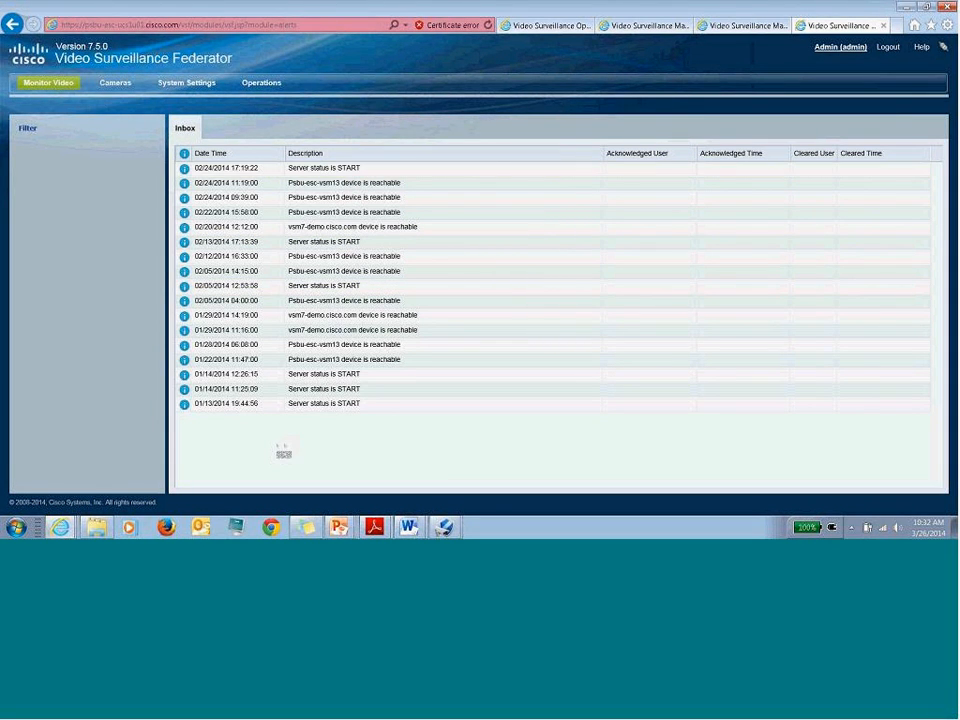
- Remove the module name from the address to load the Federator base page
left_click(320, 24)
left_click(325, 30)
key("BackSpace")
key("BackSpace")
key("BackSpace")
key("BackSpace")
key("BackSpace")
key("BackSpace")
key("BackSpace")
key("BackSpace")
key("BackSpace")
key("BackSpace")
key("BackSpace")
key("BackSpace")
key("BackSpace")
key("BackSpace")
key("BackSpace")
key("BackSpace")
key("BackSpace")
key("BackSpace")
key("BackSpace")
key("BackSpace")
key("BackSpace")
key("BackSpace")
key("BackSpace")
key("BackSpace")
key("BackSpace")
key("BackSpace")
key("BackSpace")
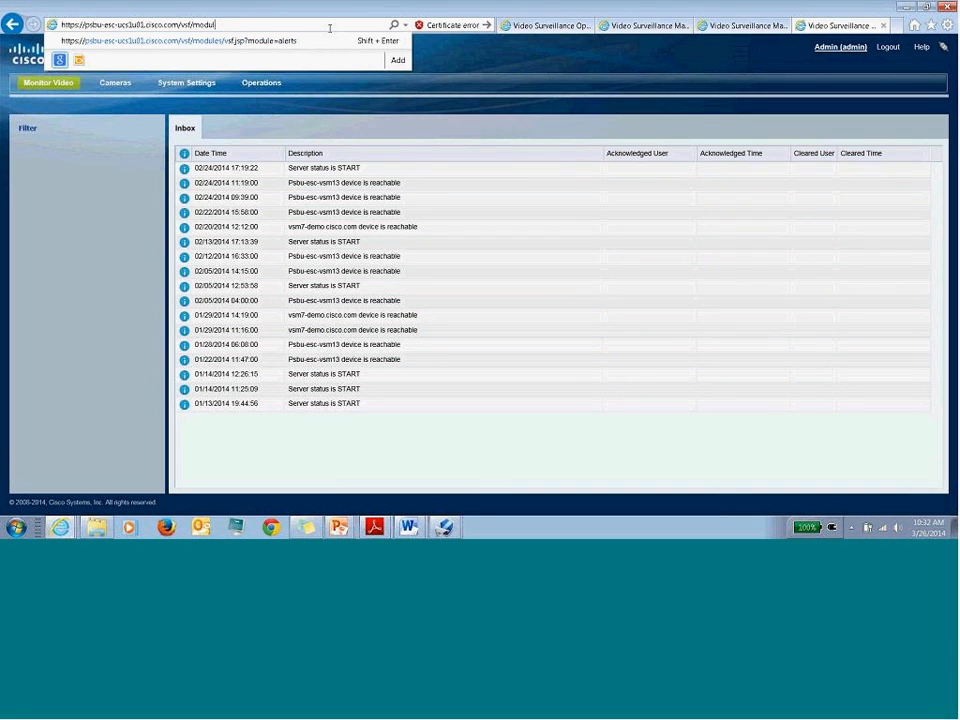
key("Return")
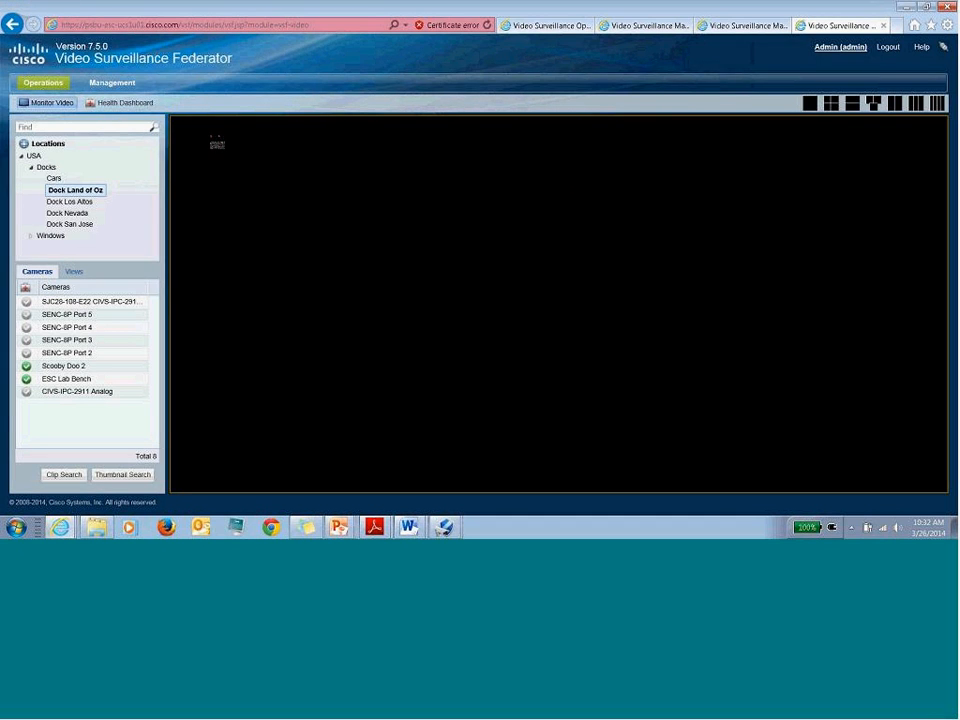
- Open Management > Locations, expand Docks and Windows, then return to the Management overview
left_click(112, 82)
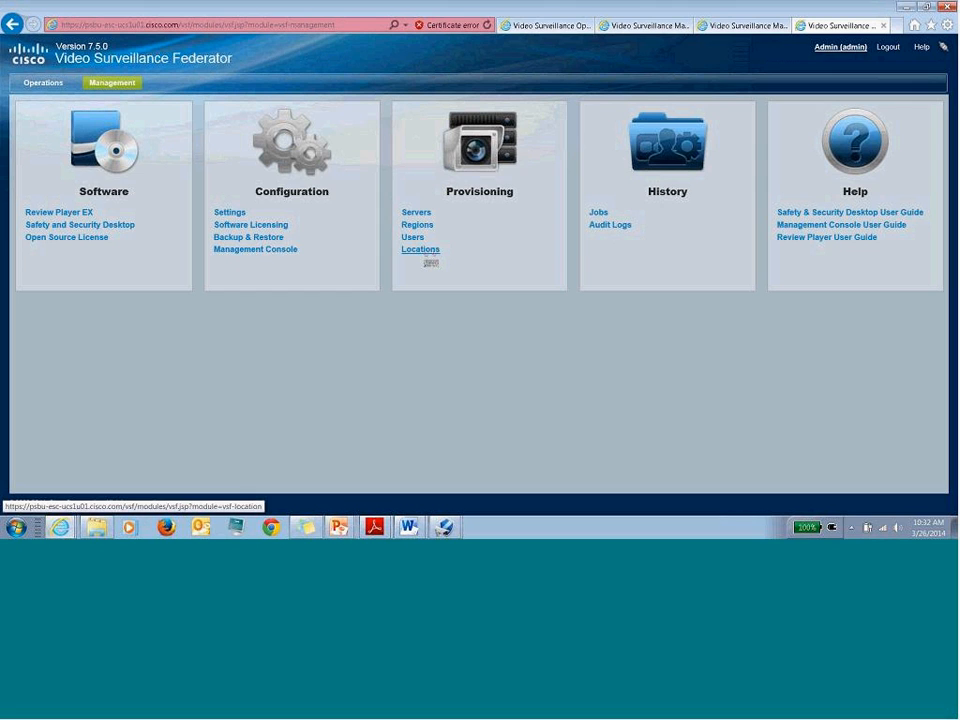
left_click(428, 257)
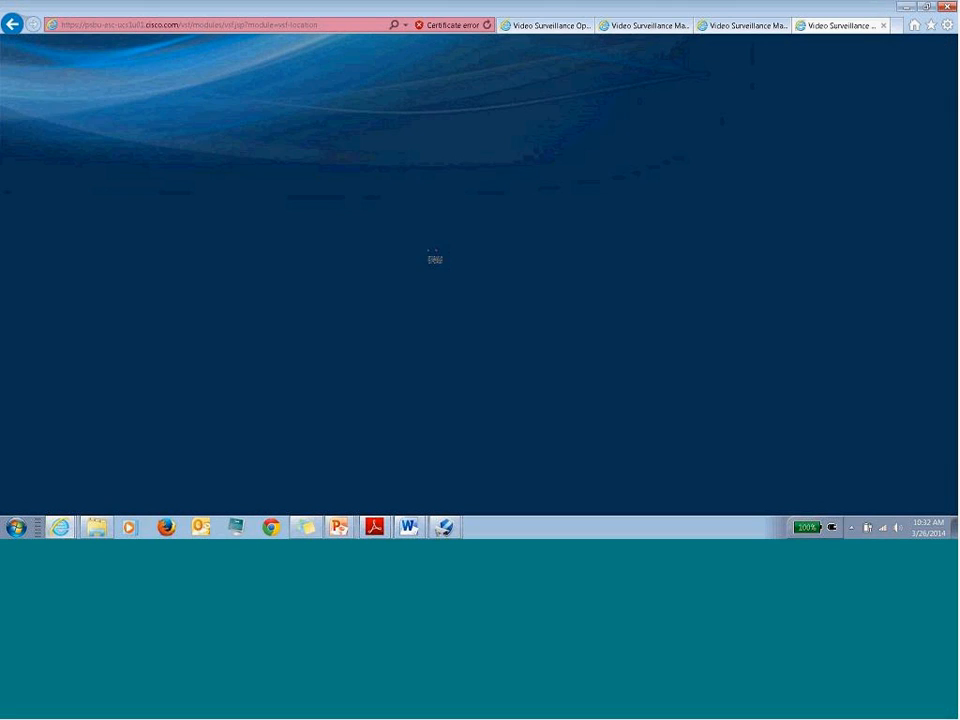
left_click(46, 151)
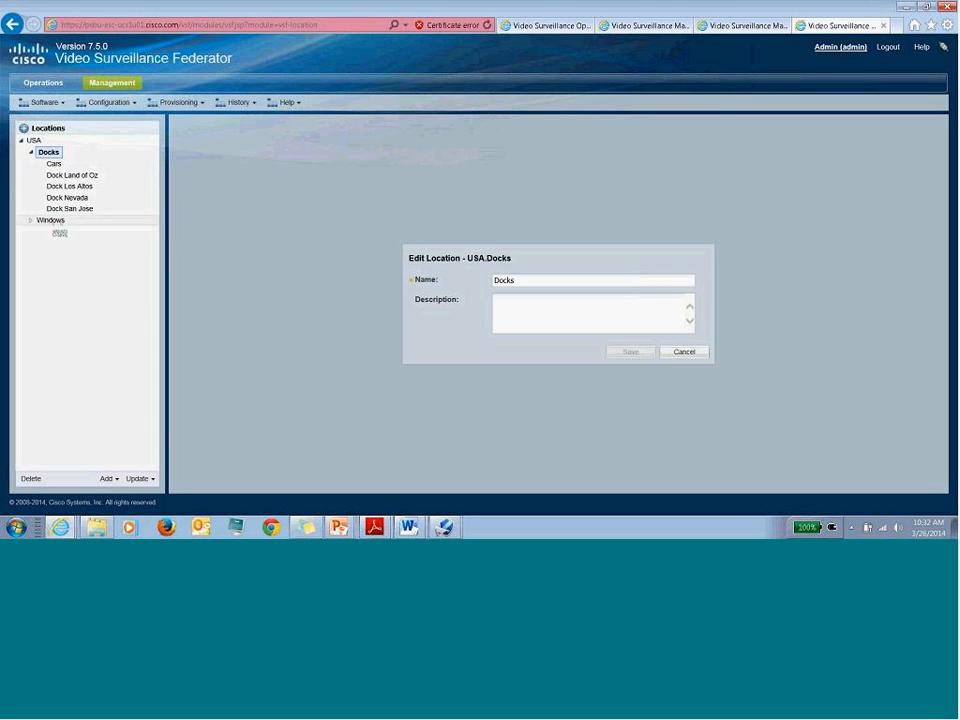
left_click(50, 218)
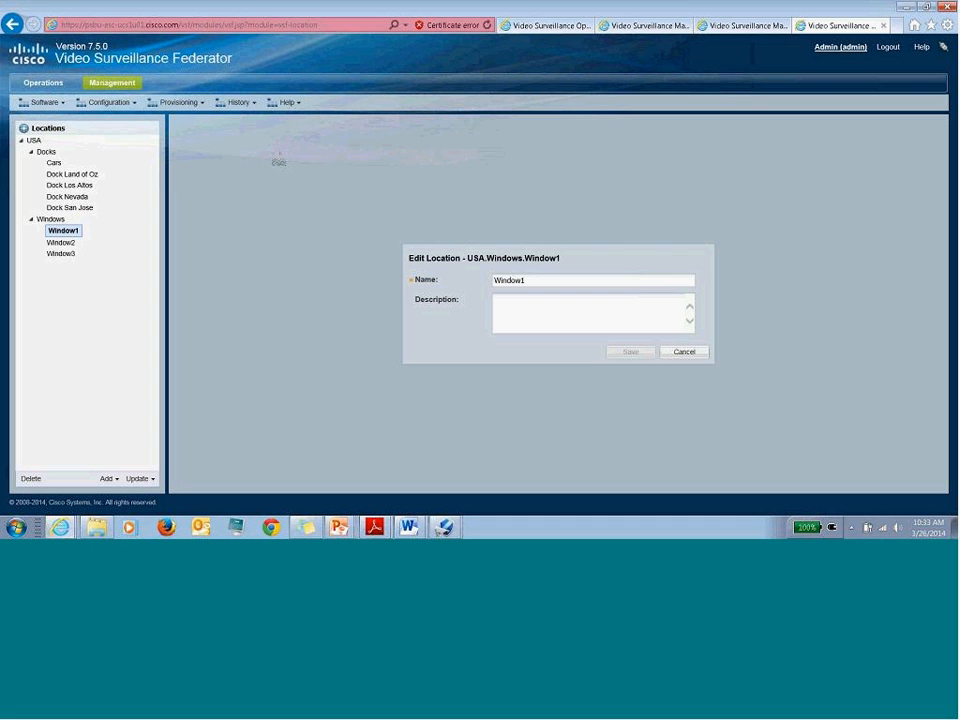
left_click(112, 83)
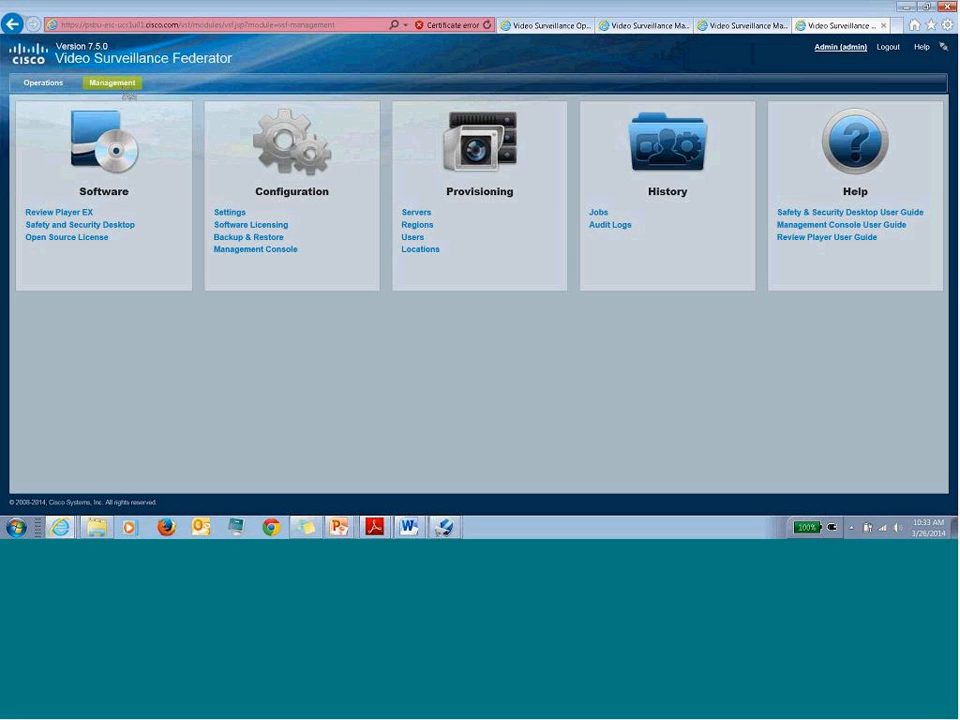
left_click(417, 225)
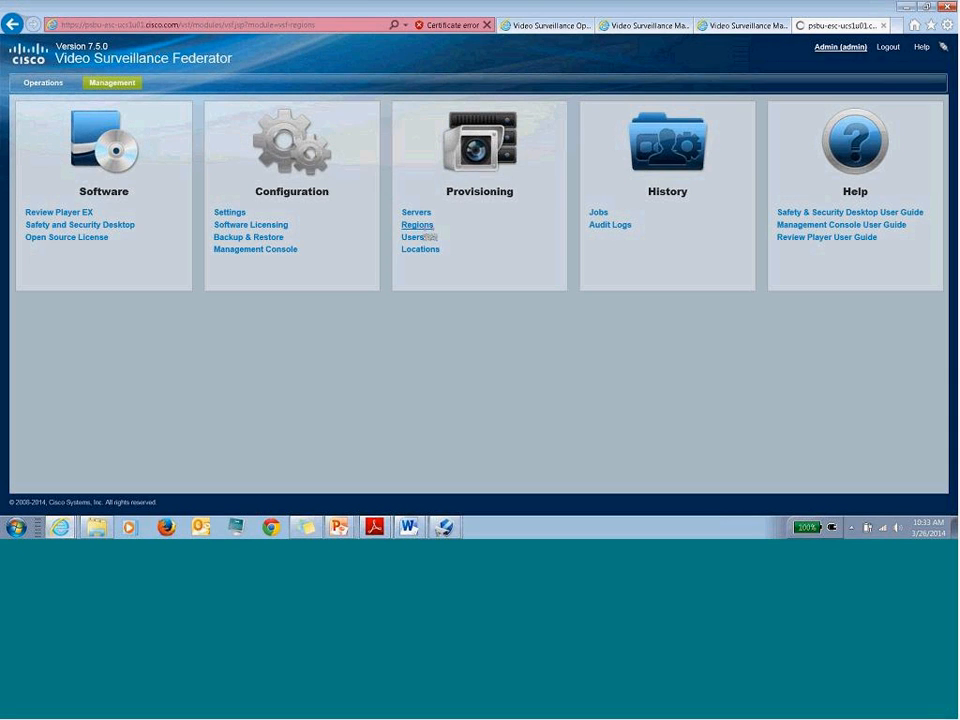
left_click(138, 169)
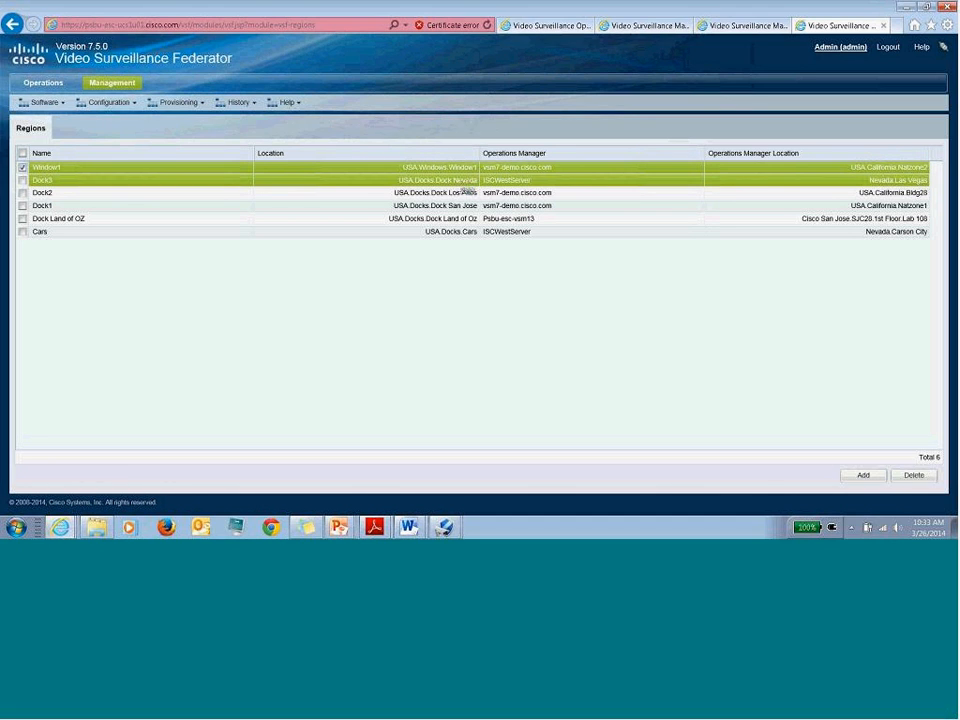
left_click(124, 88)
left_click(412, 238)
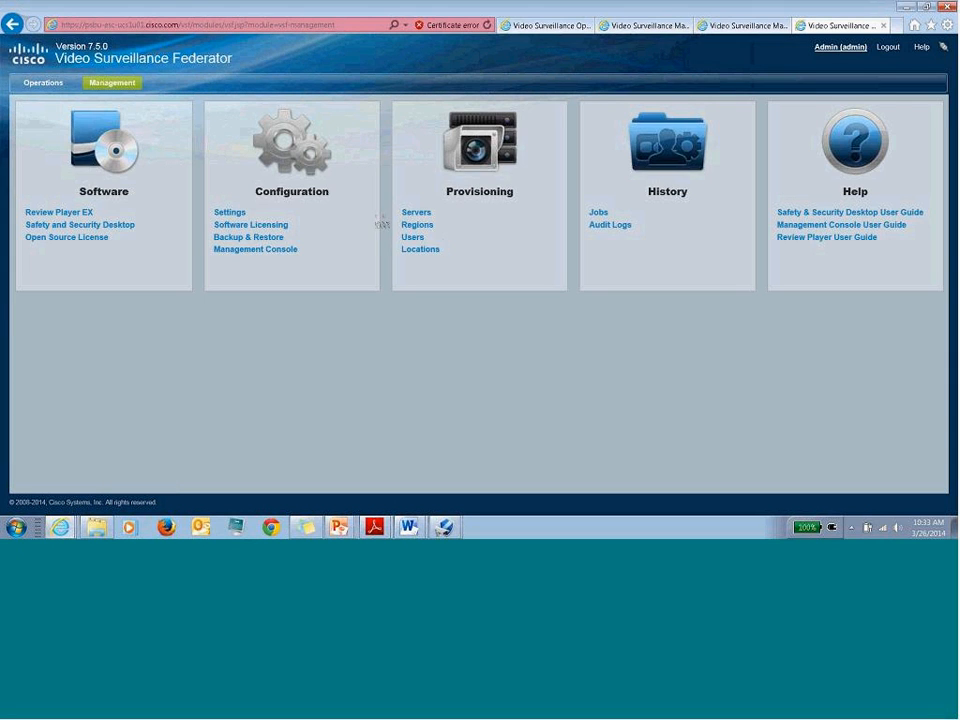
left_click(417, 214)
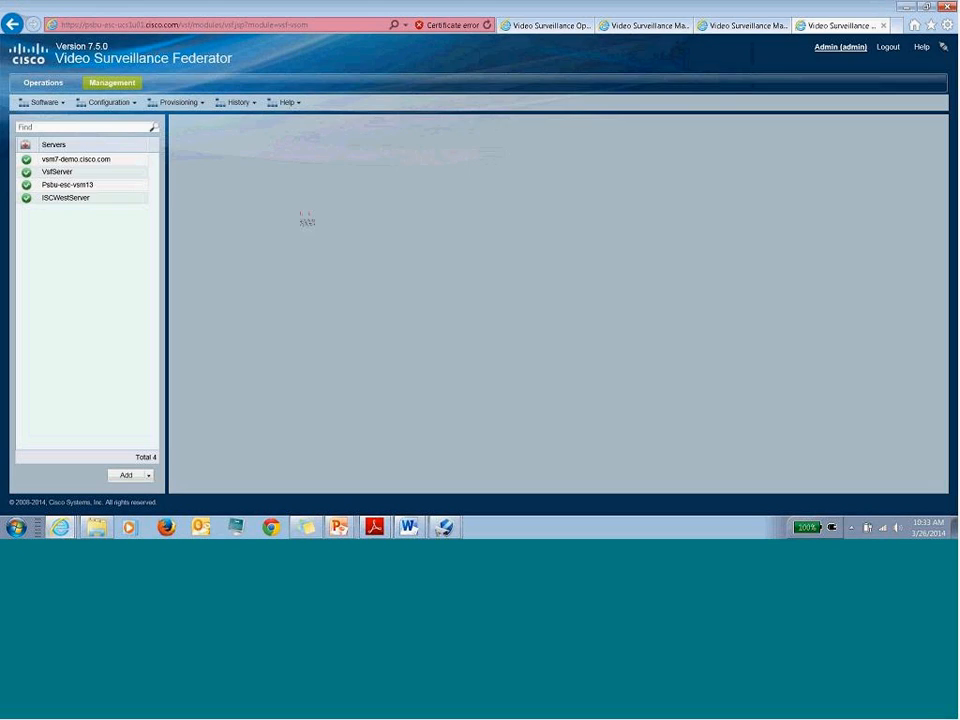
left_click(77, 201)
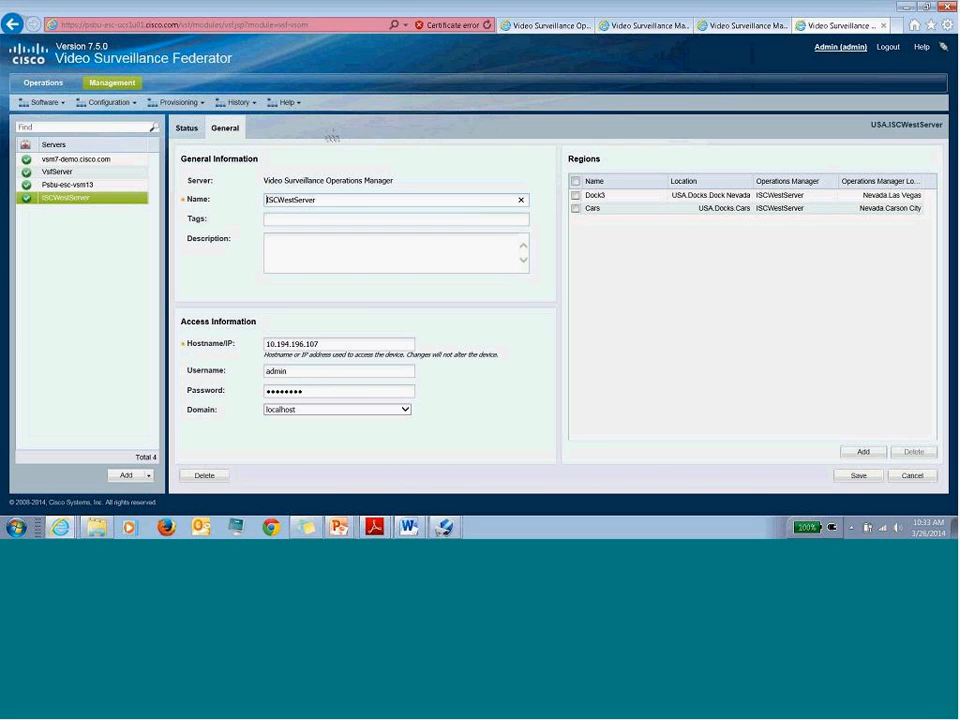
left_click(116, 84)
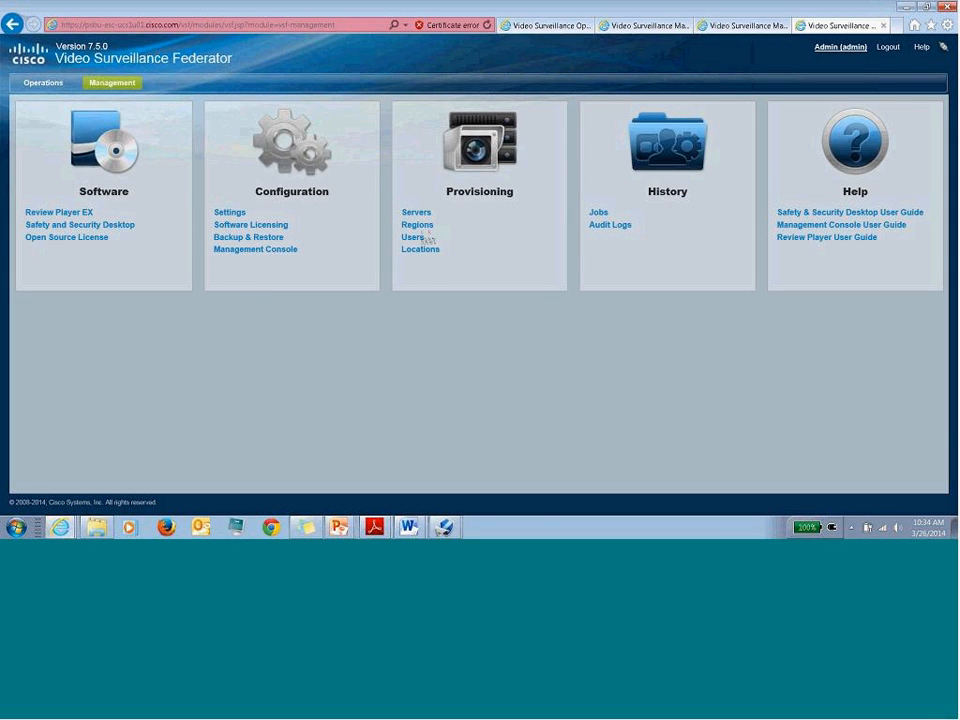
- Delete the Cars region from the Regions list, leaving five regions
left_click(420, 228)
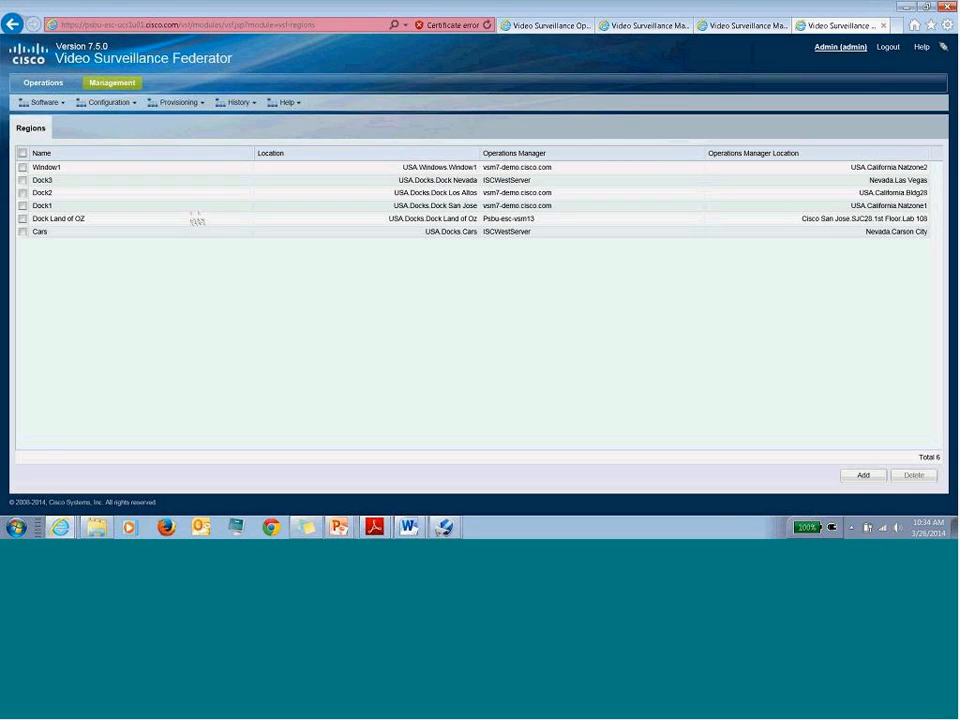
left_click(45, 231)
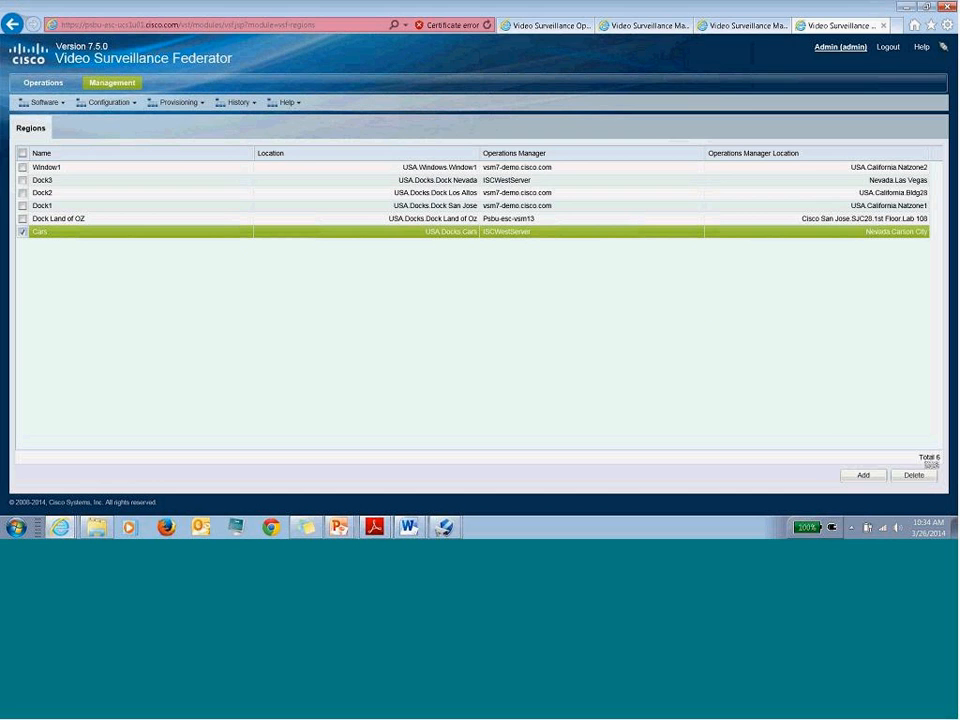
left_click(920, 476)
left_click(449, 295)
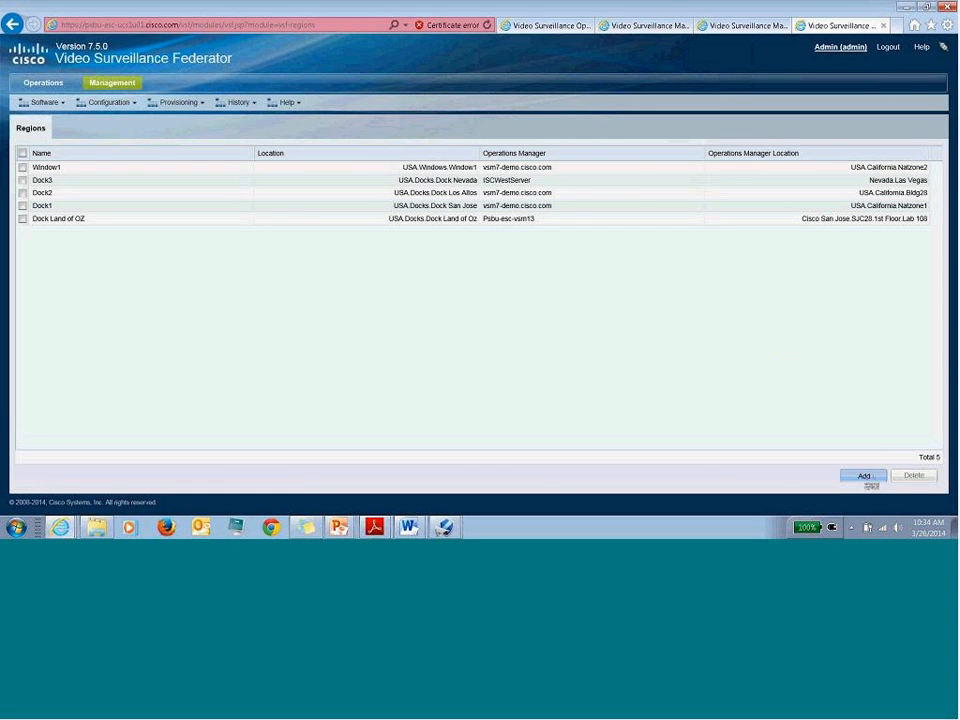
left_click(865, 477)
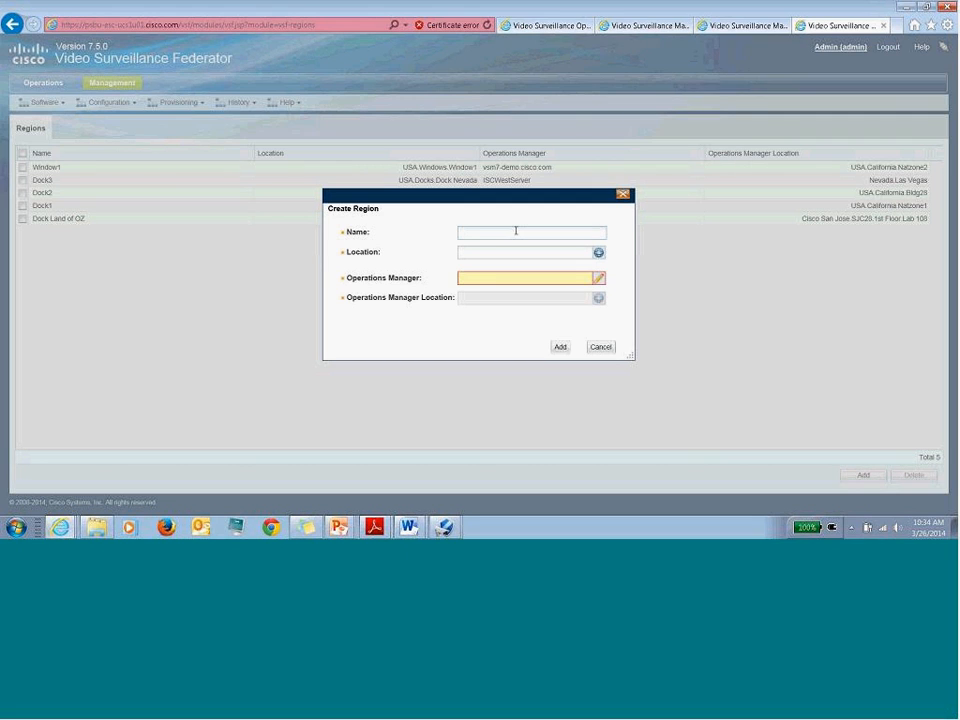
type("Ground Floor ")
type("ows")
key("Tab")
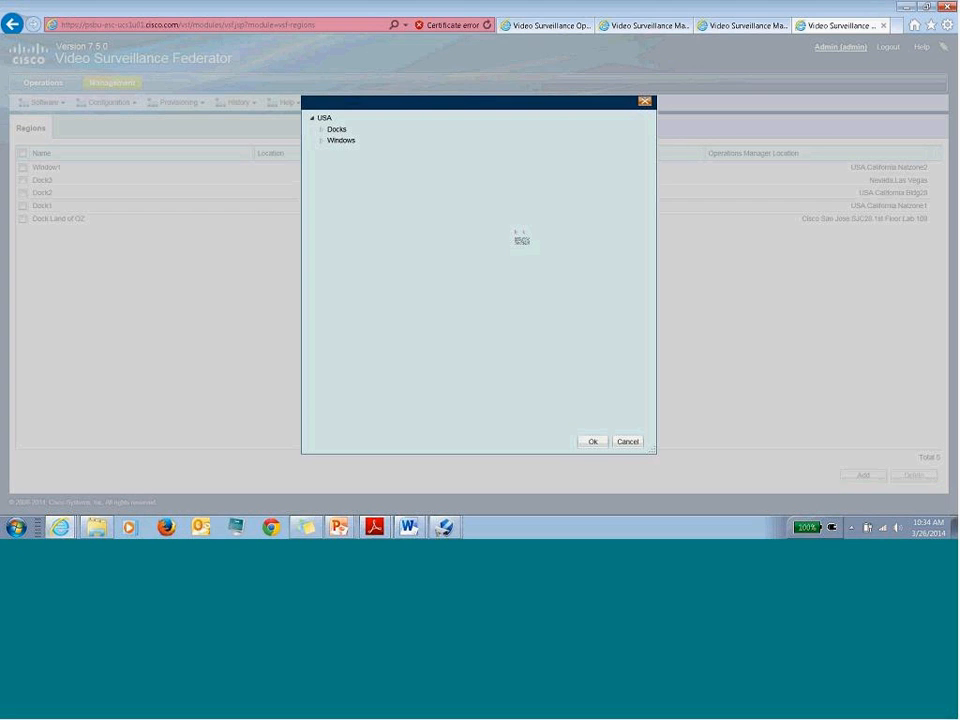
double_click(336, 141)
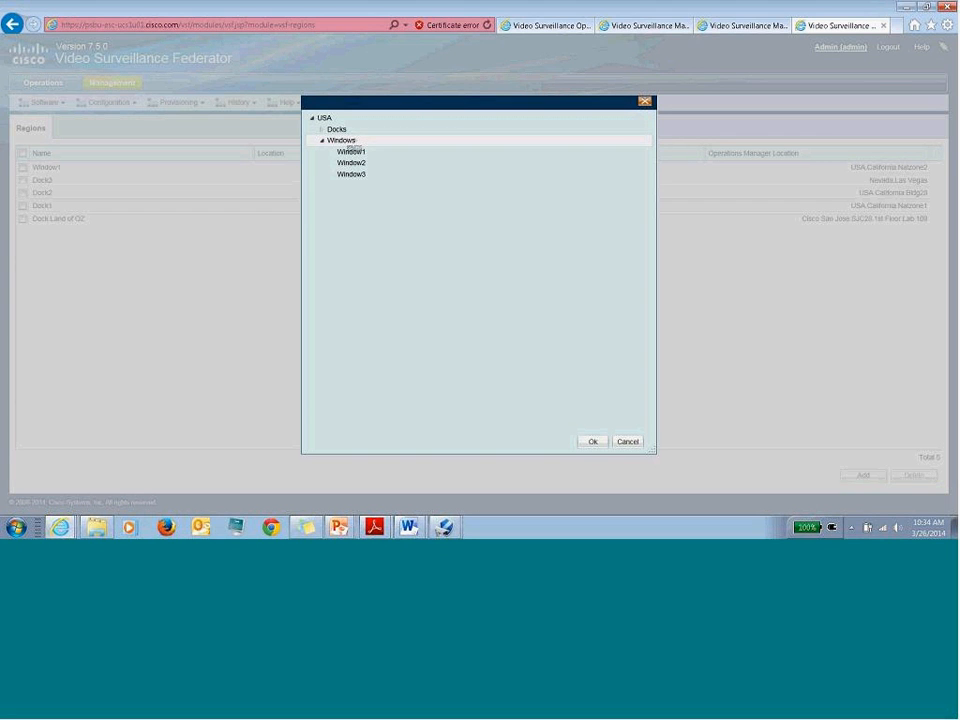
double_click(336, 129)
left_click(346, 140)
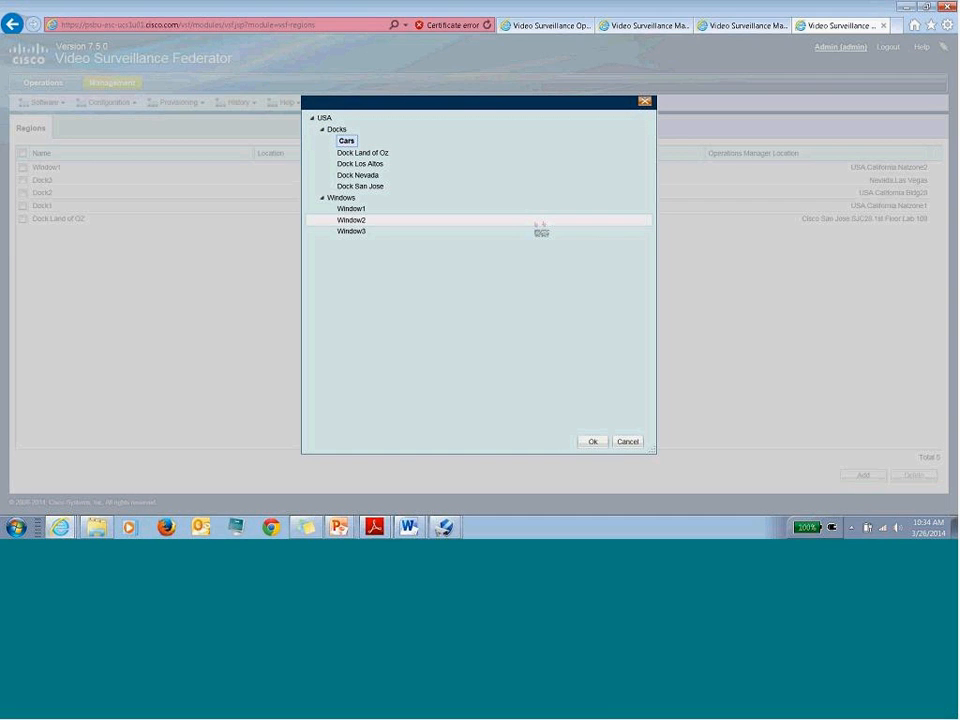
left_click(627, 441)
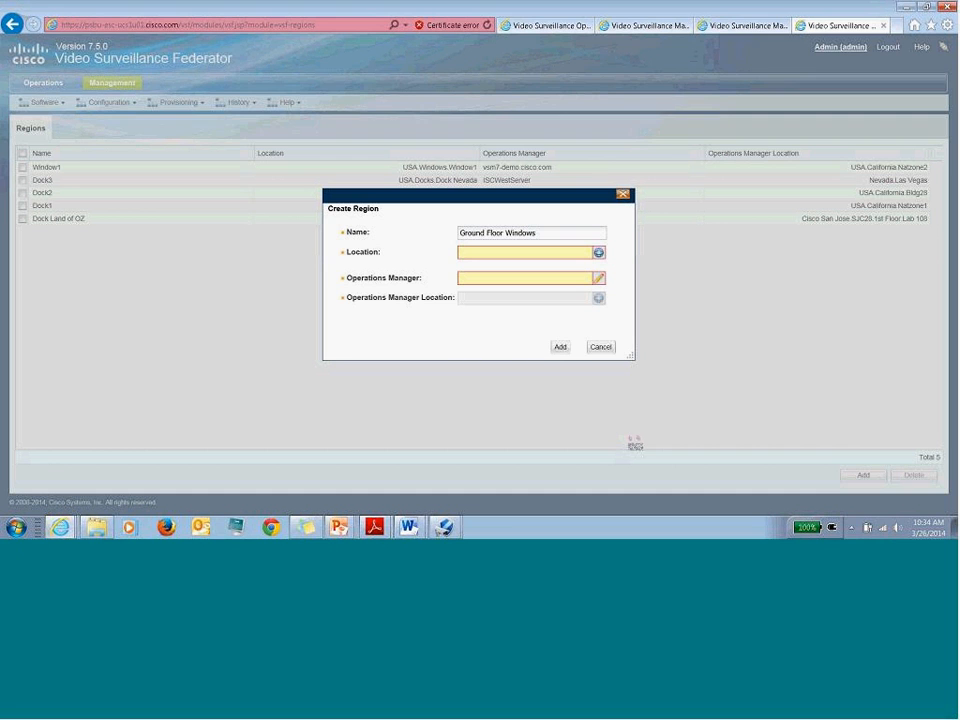
left_click(600, 347)
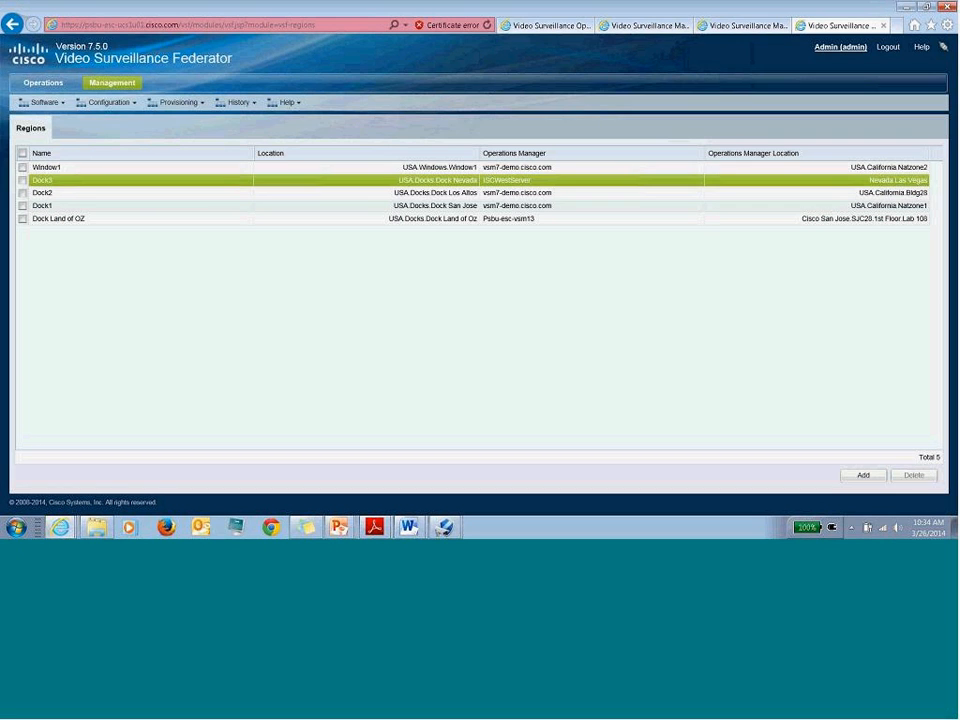
- Create a 'Ground Floors' sub-location beneath Windows in Locations, then go back to Management
left_click(115, 83)
left_click(433, 251)
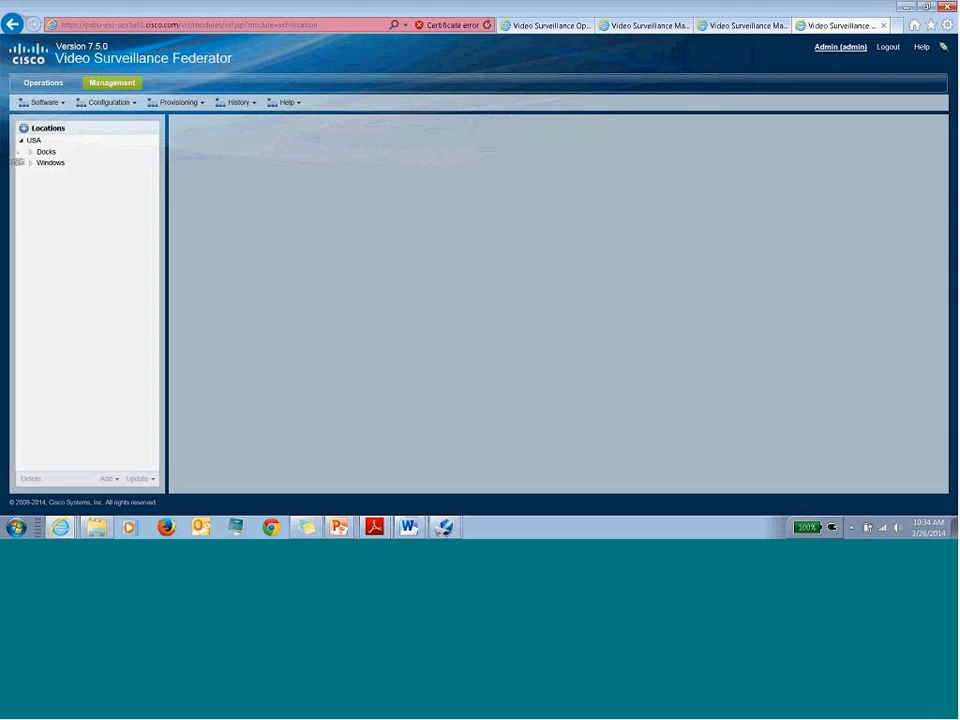
left_click(47, 163)
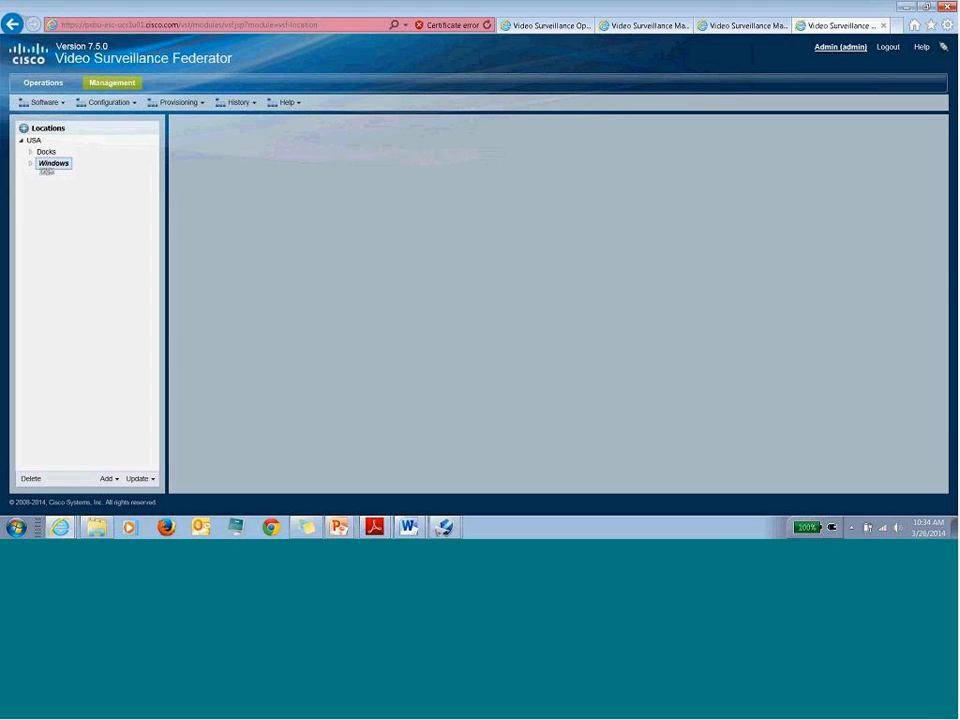
left_click(108, 478)
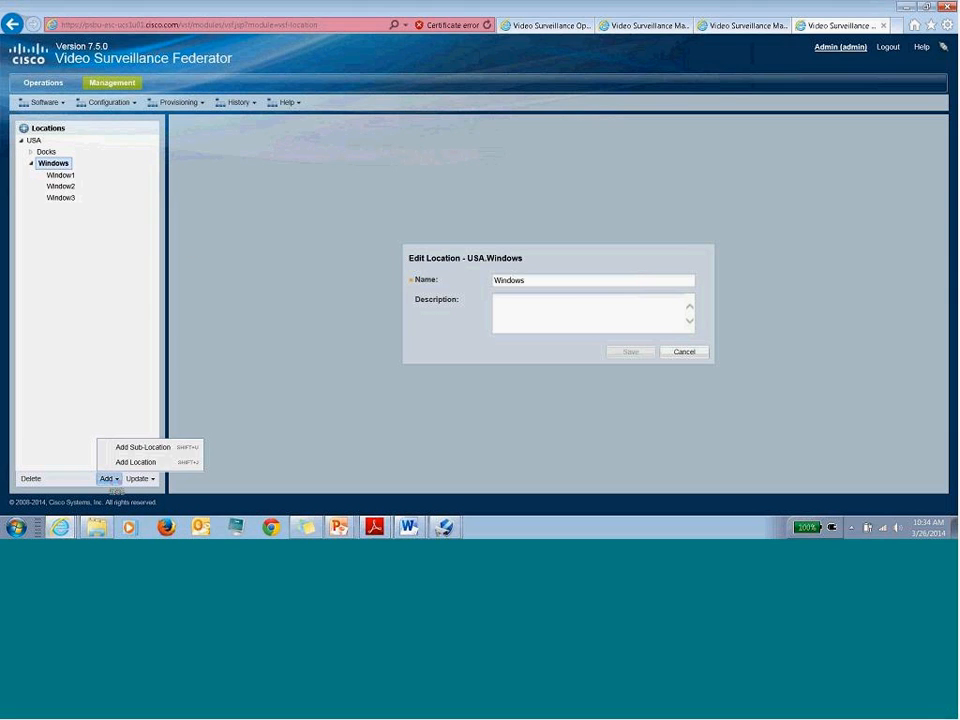
left_click(156, 452)
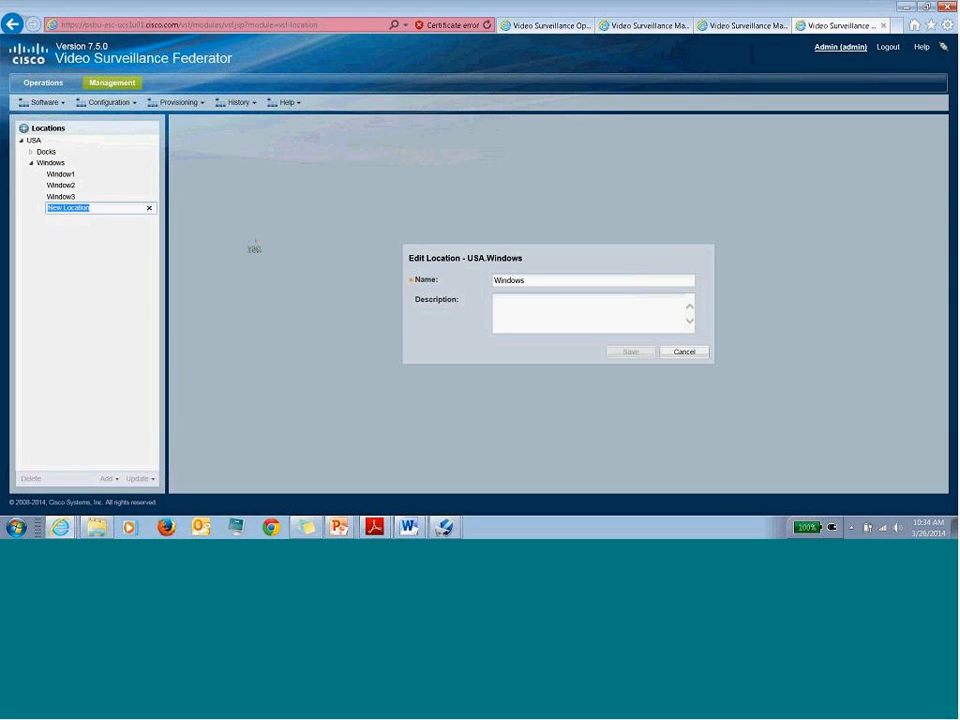
type("Ground Floors")
key("Return")
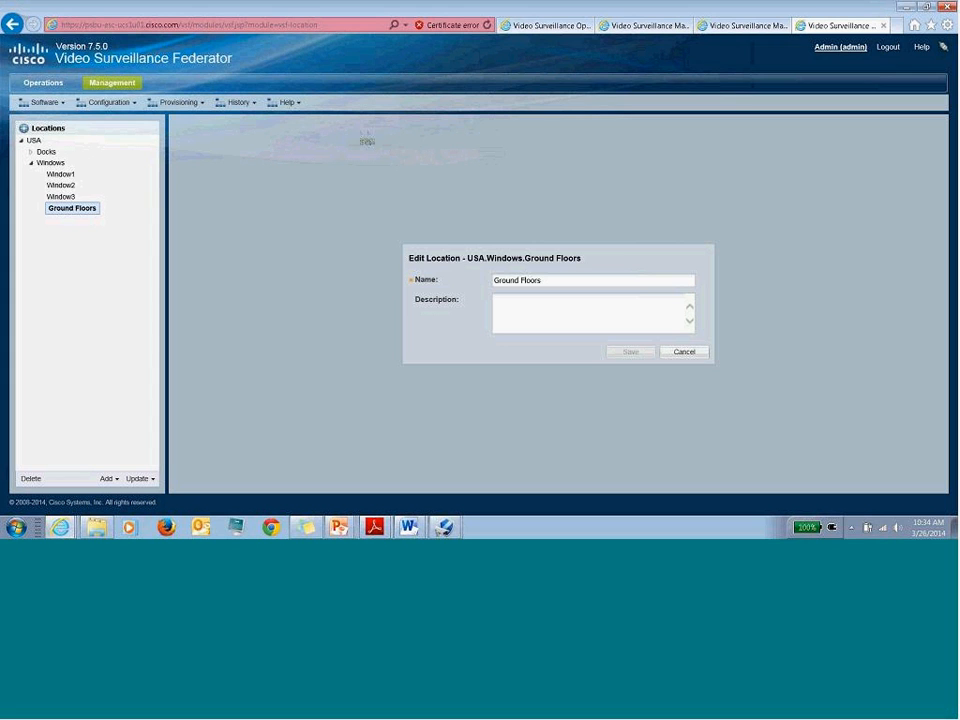
left_click(111, 83)
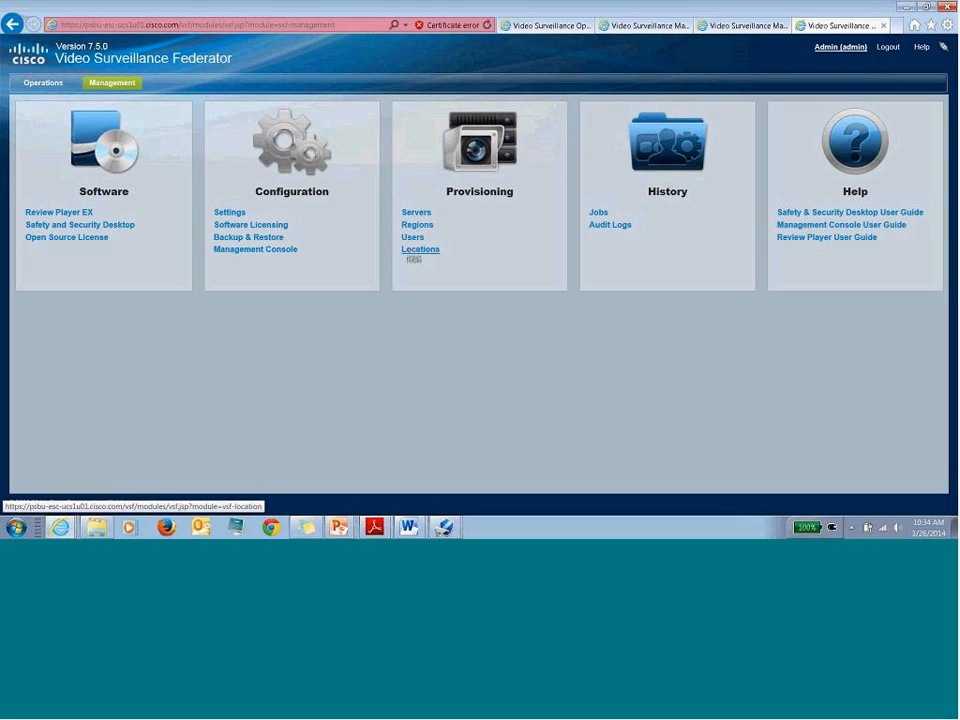
- Start a new region named 'Ground Floor' located at USA.Windows.Ground Floors
left_click(417, 225)
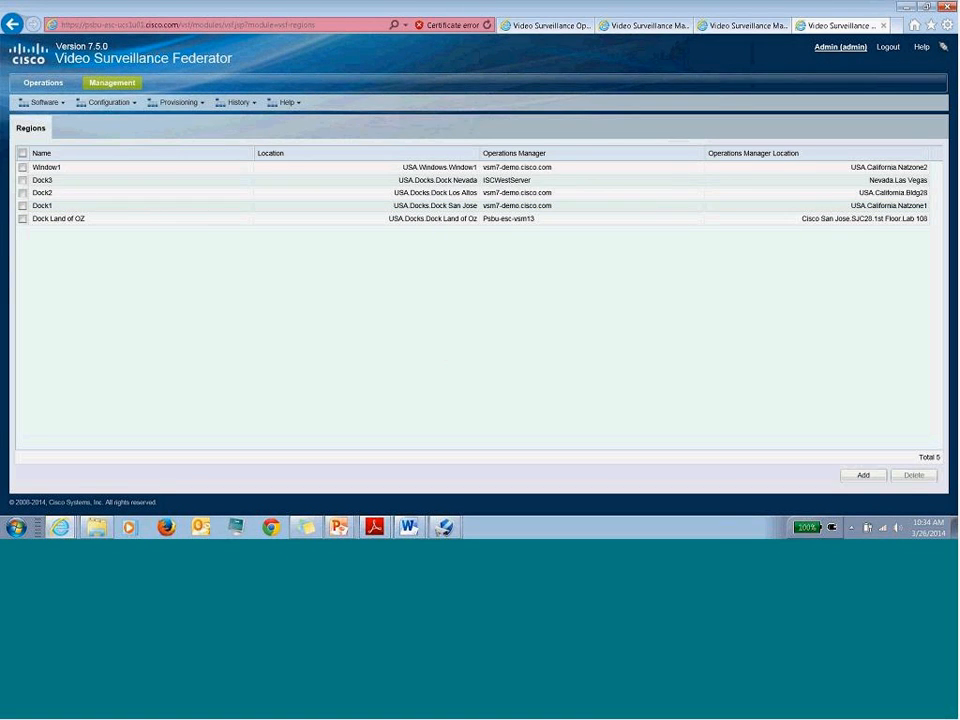
left_click(862, 475)
left_click(500, 232)
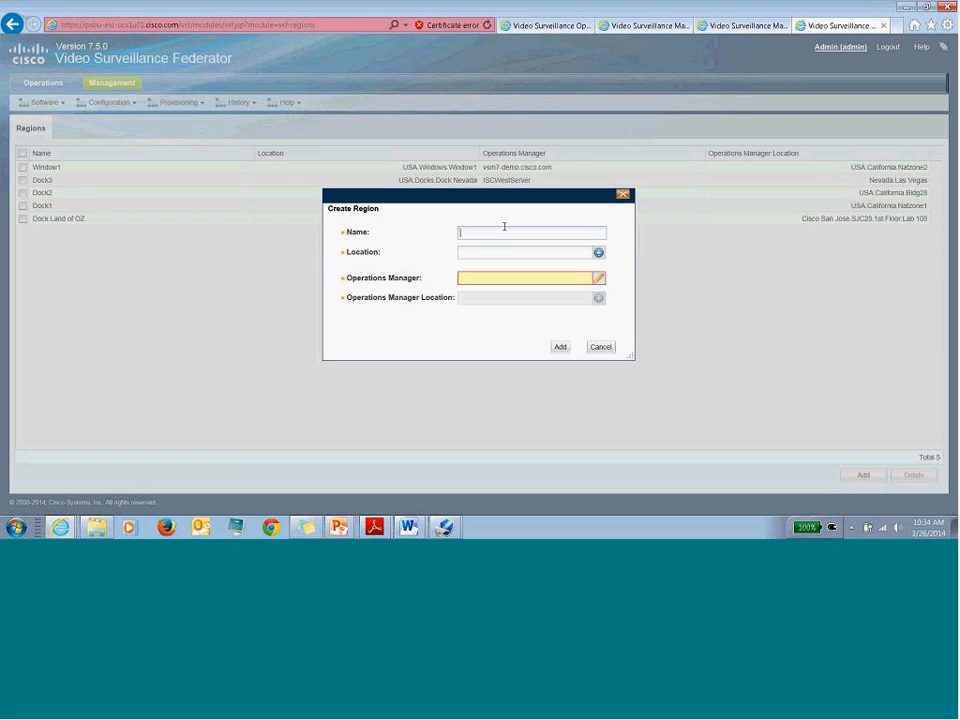
type("Ground Floor")
key("Tab")
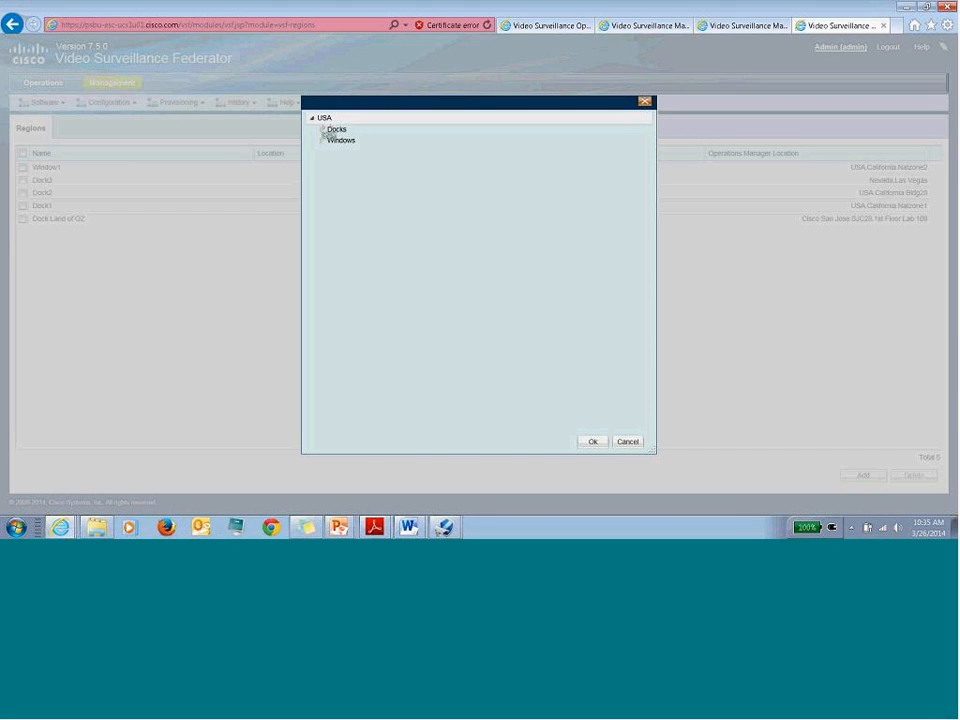
left_click(322, 141)
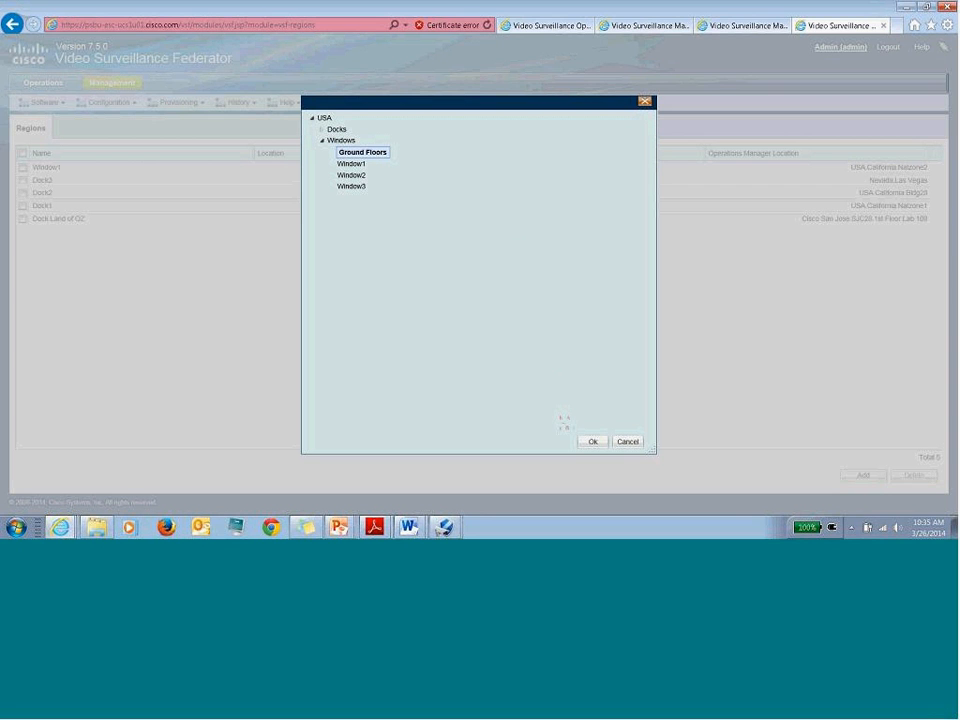
left_click(593, 441)
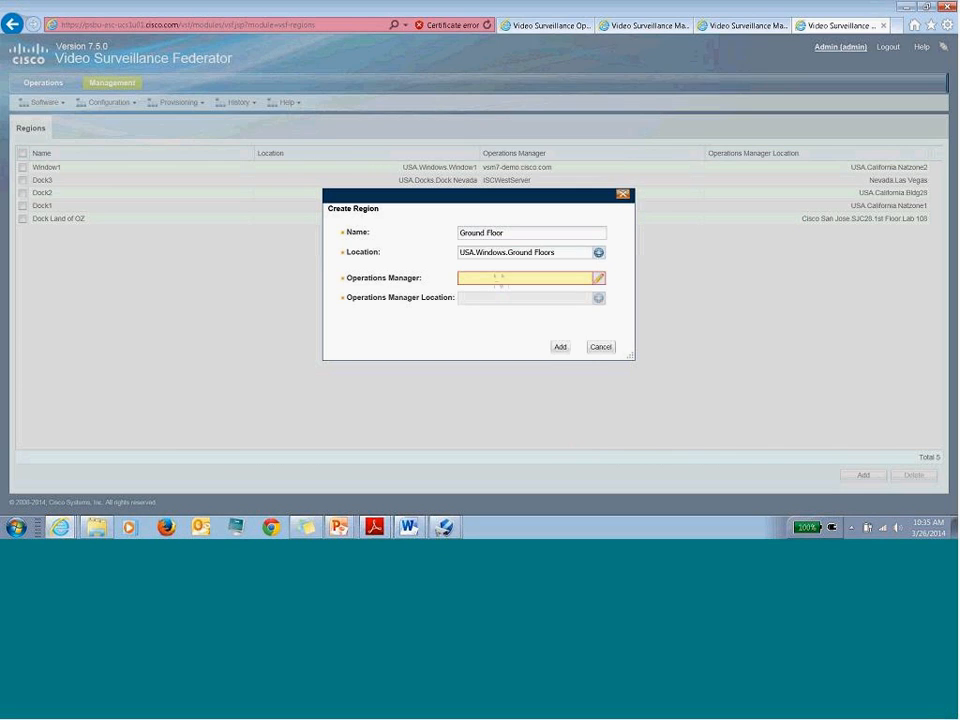
- Assign ISCWestServer at Nevada.Carson City as Operations Manager and add the region
left_click(599, 279)
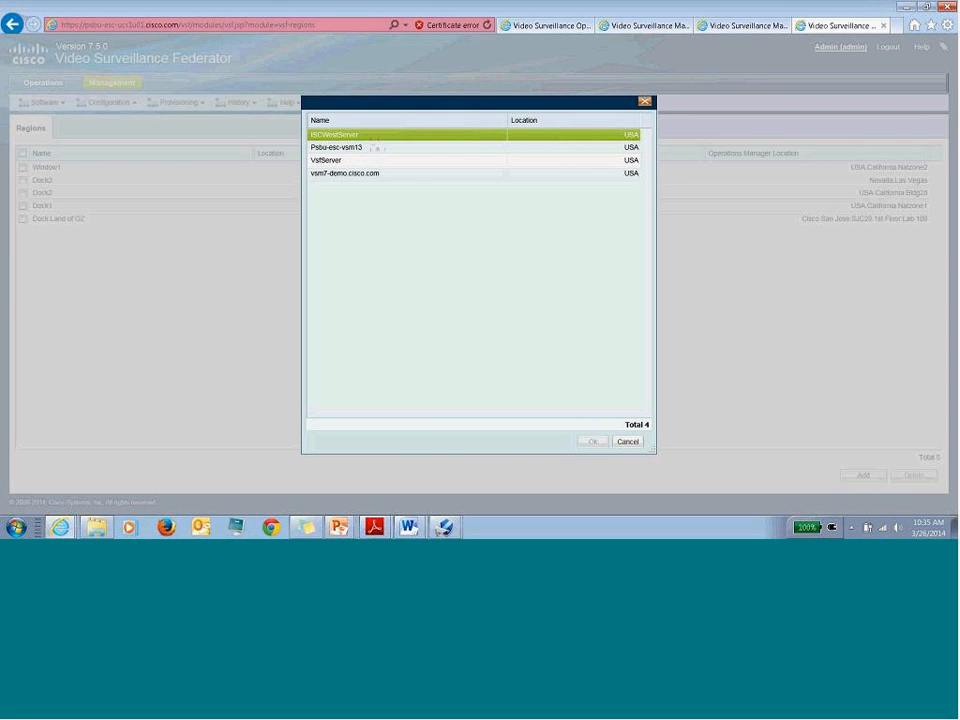
left_click(347, 136)
left_click(593, 442)
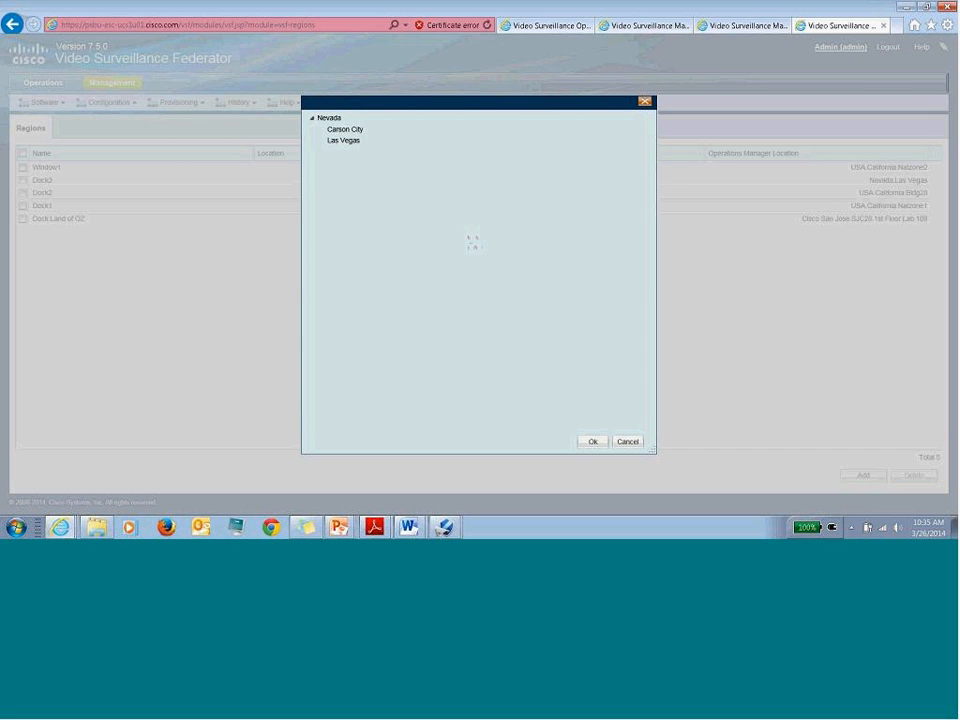
left_click(360, 130)
left_click(593, 442)
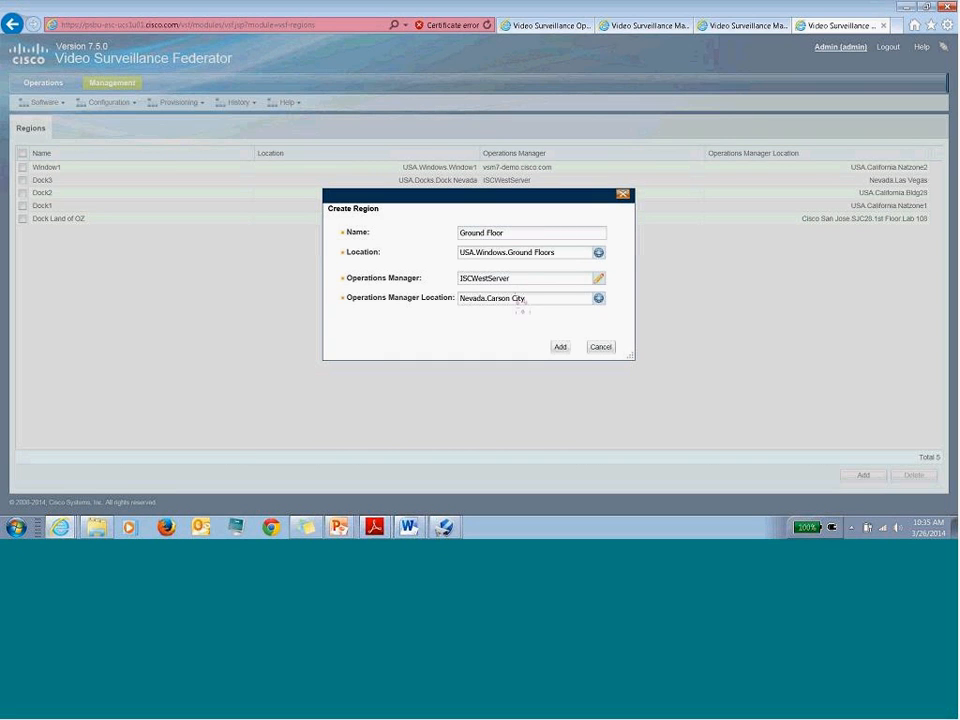
left_click(561, 347)
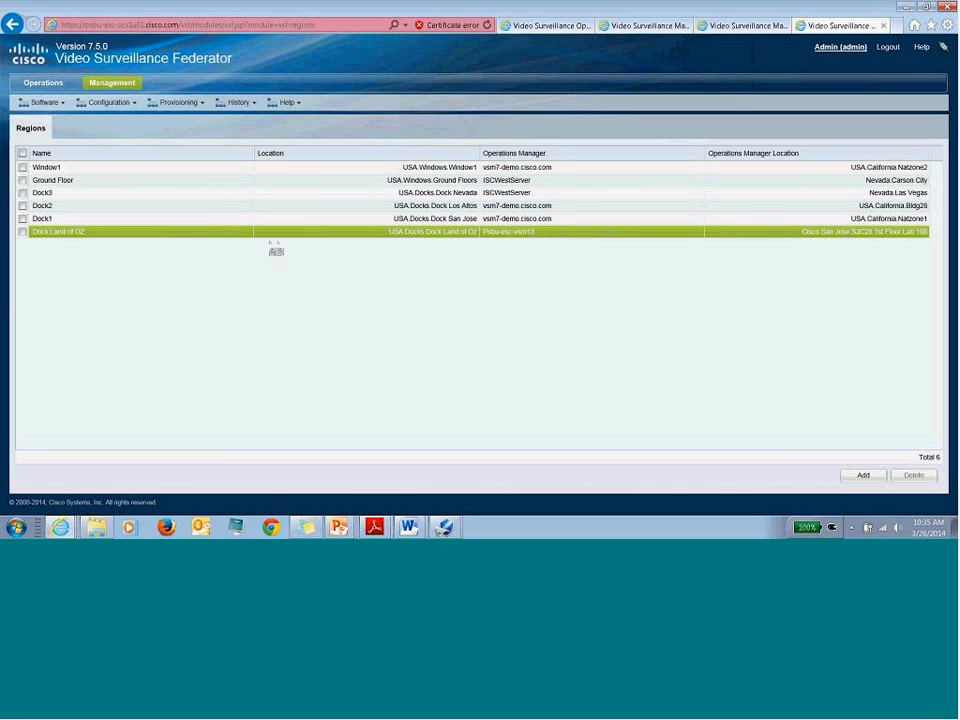
- Select the new Ground Floor region, then return to Management and glance at the user groups
left_click(116, 184)
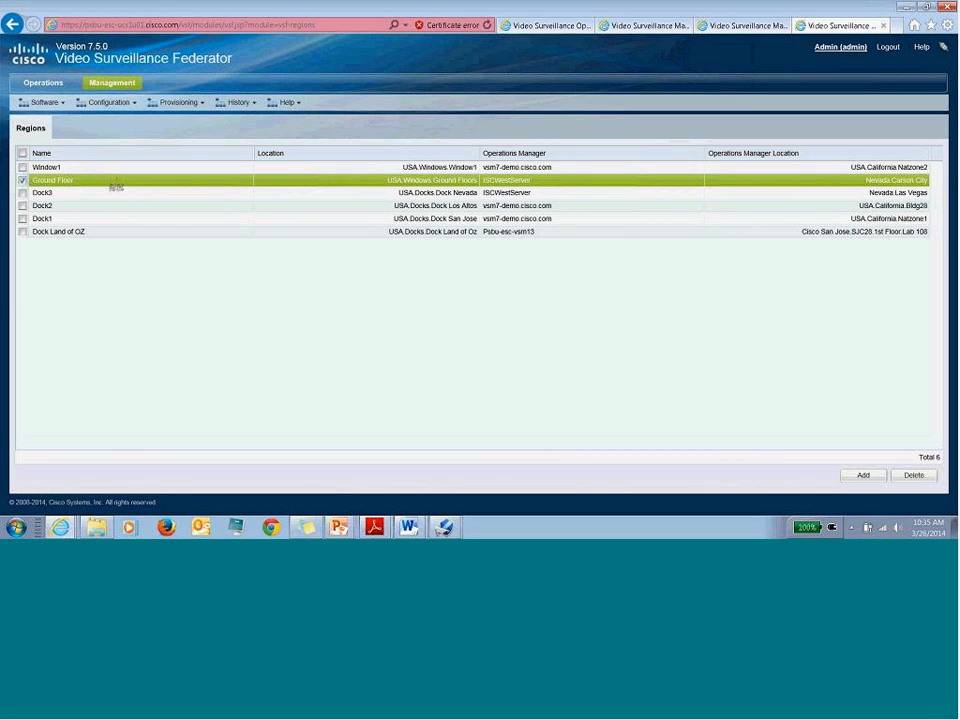
left_click(108, 82)
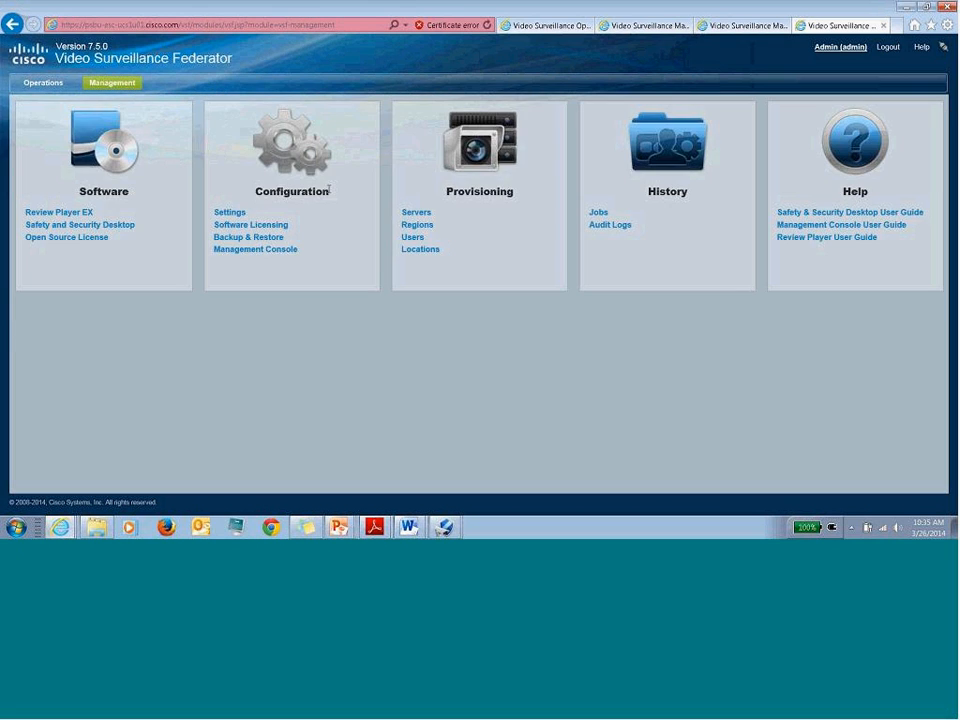
left_click(413, 240)
double_click(359, 25)
type("alerts")
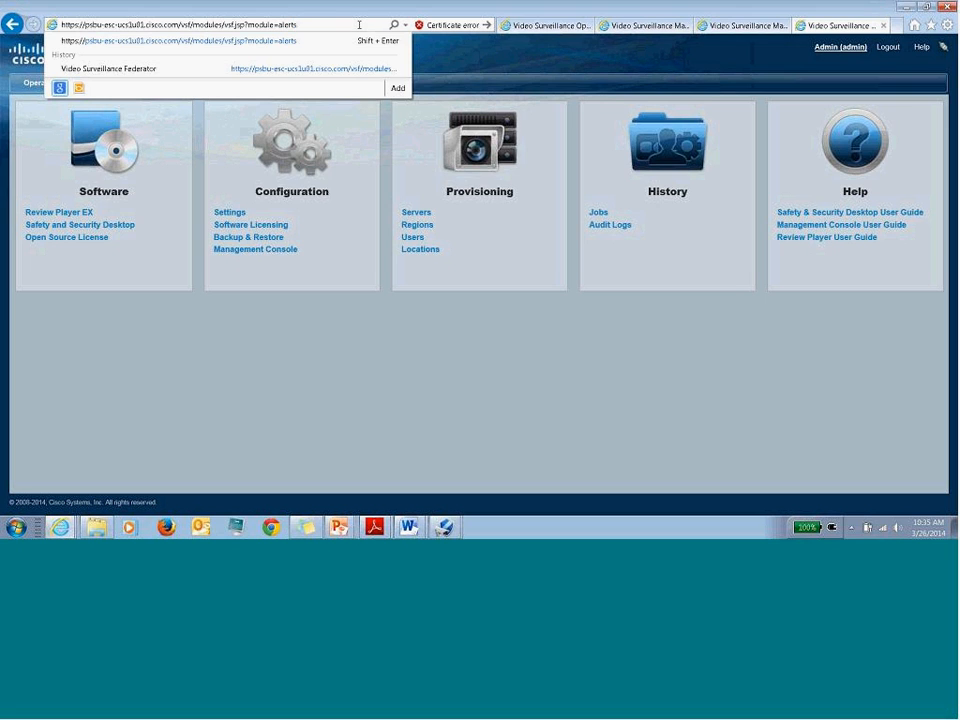
key("Return")
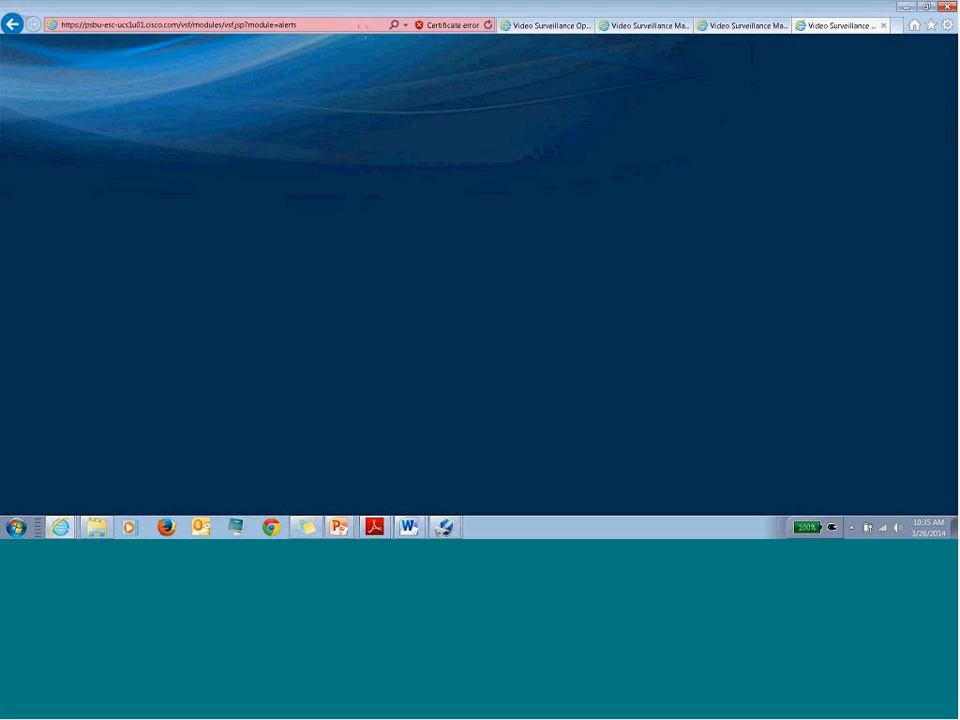
left_click(262, 83)
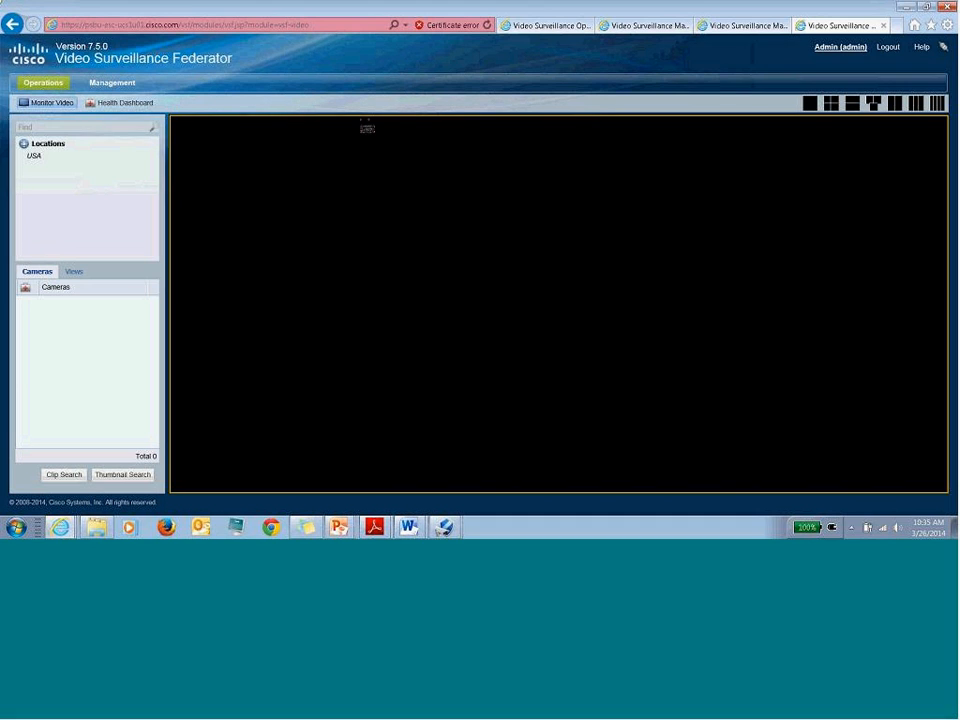
left_click(50, 168)
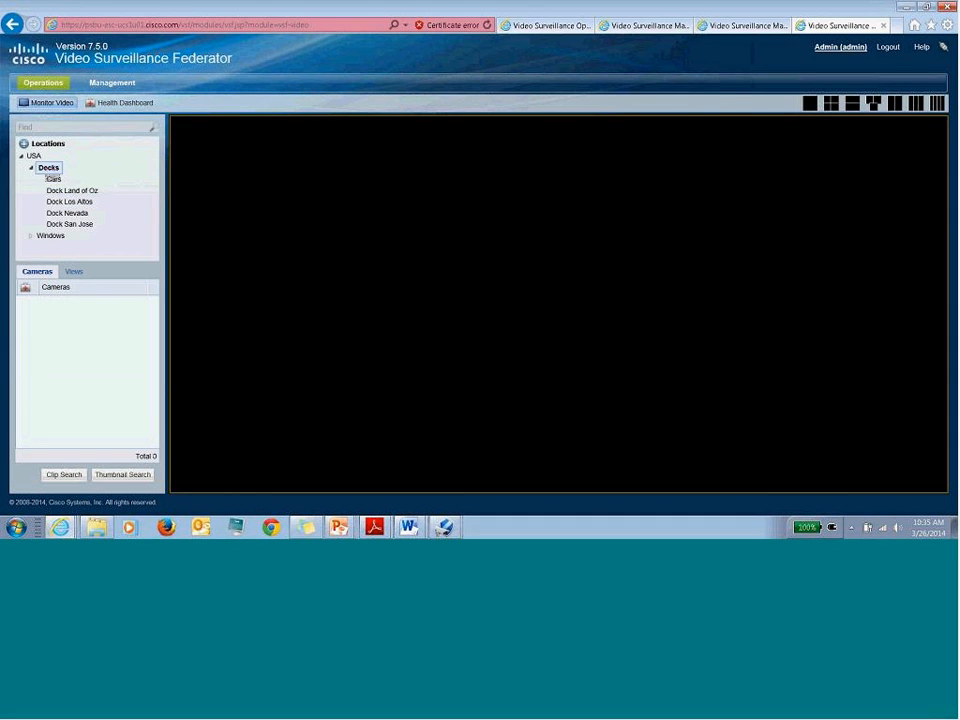
left_click(38, 157)
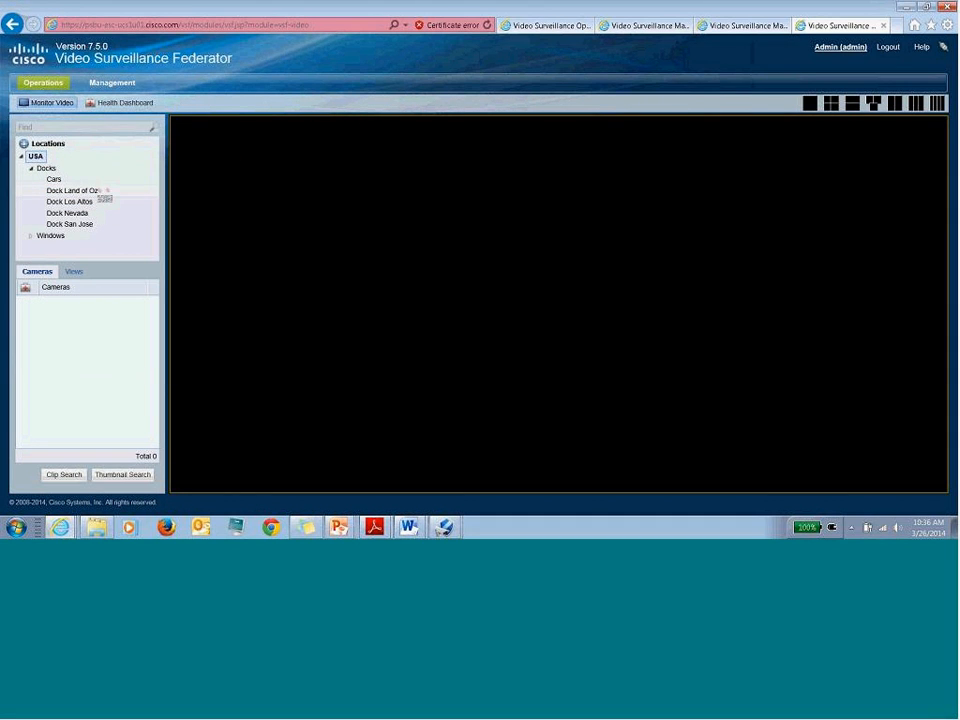
left_click(31, 235)
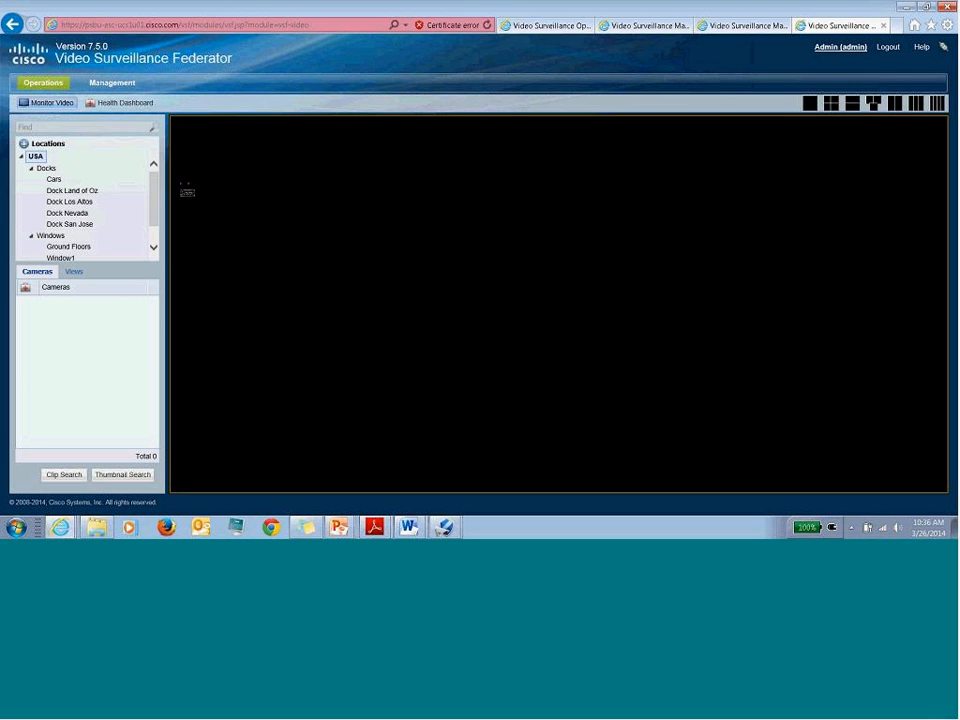
scroll(155, 200, "down", 1)
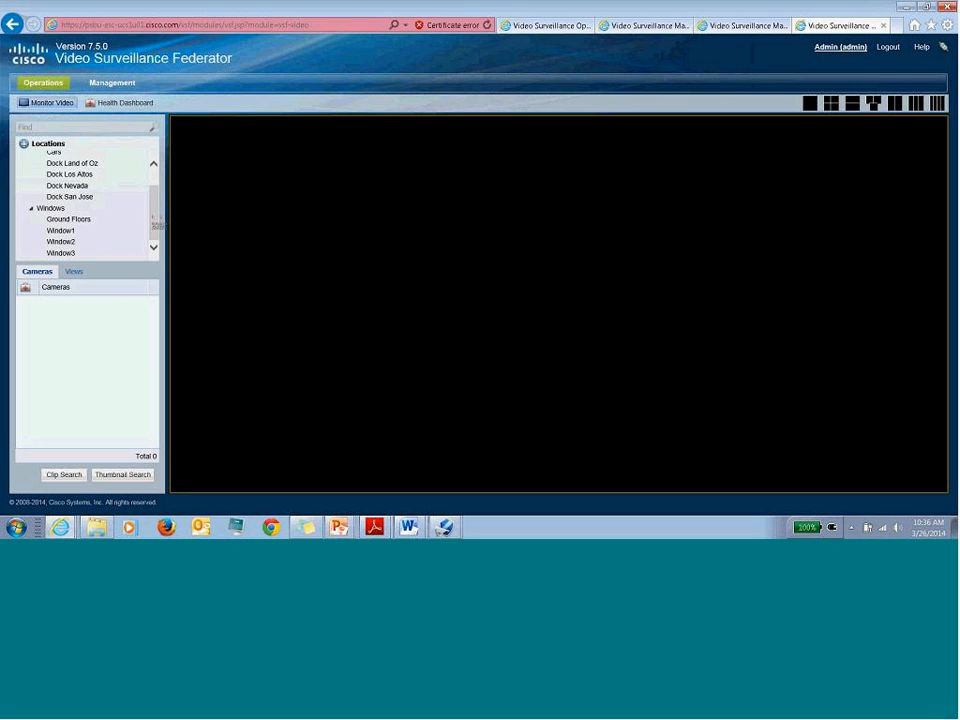
left_click(68, 219)
left_click(112, 82)
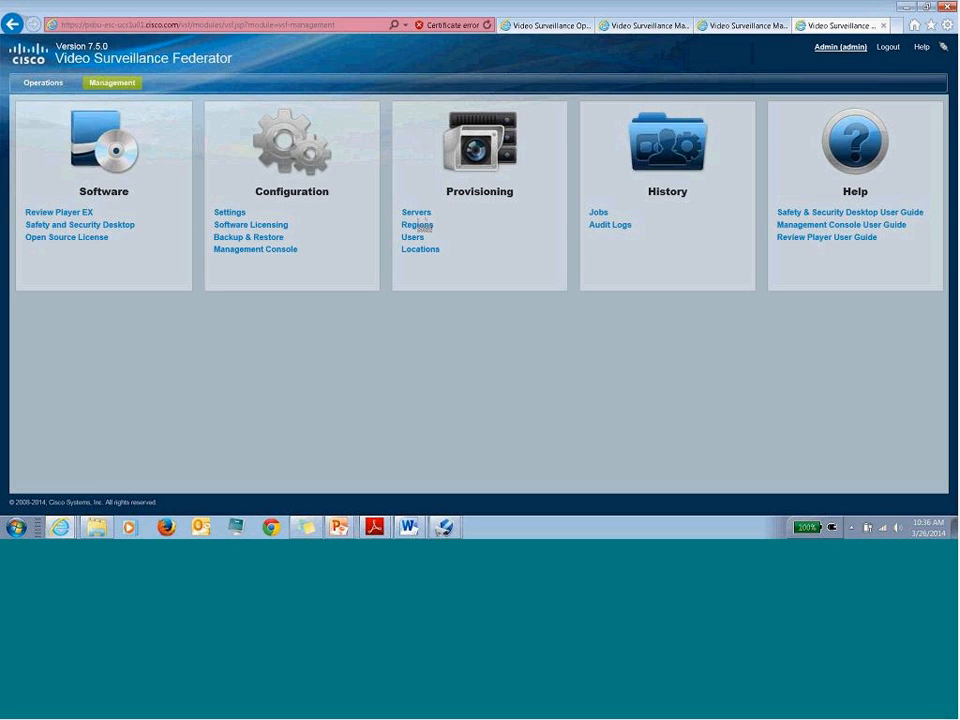
- Browse the Locations and Servers pages, then open Regions and select Window1
left_click(422, 251)
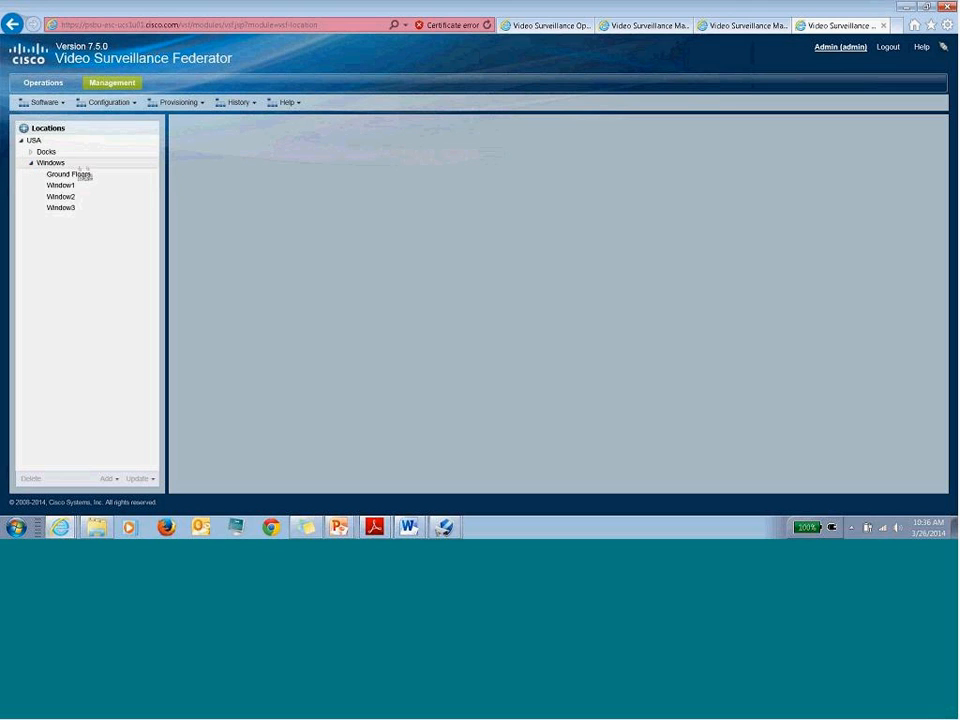
left_click(80, 175)
left_click(112, 83)
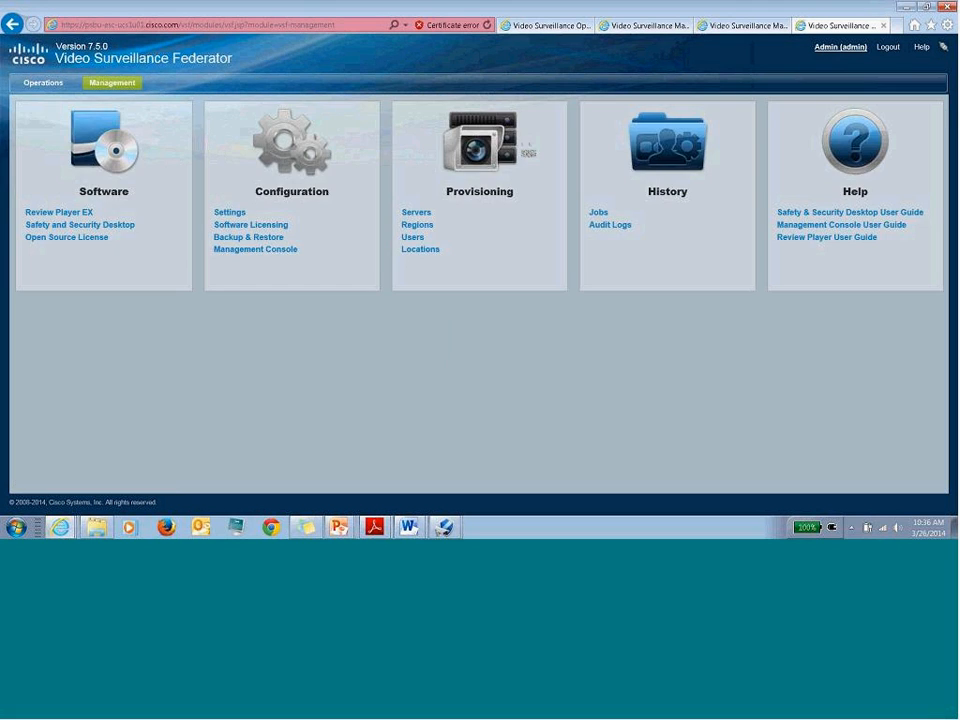
left_click(418, 220)
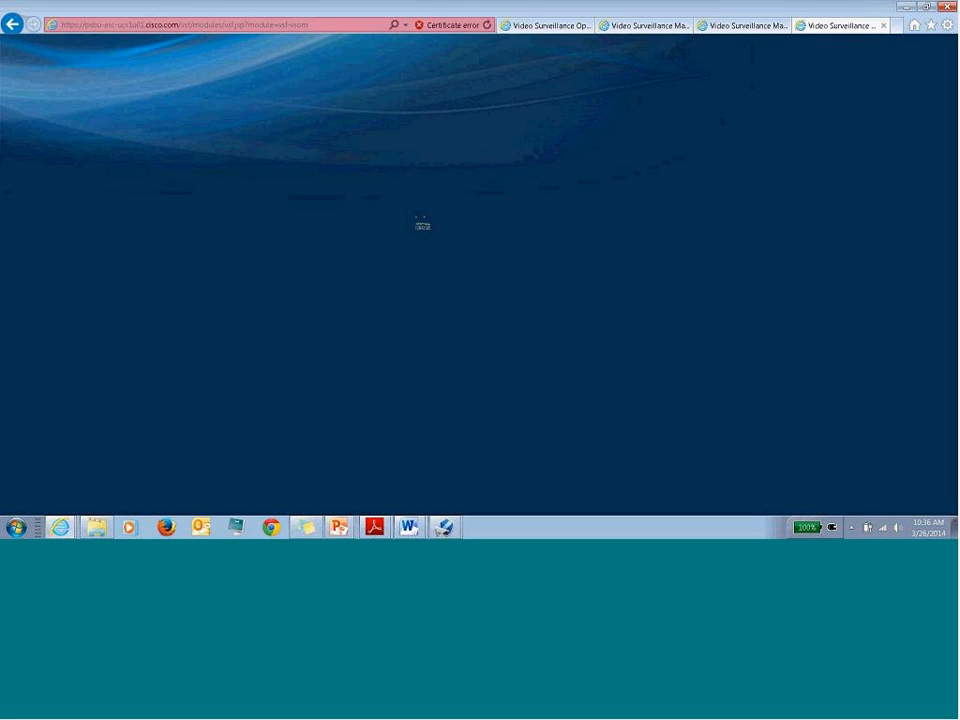
left_click(114, 84)
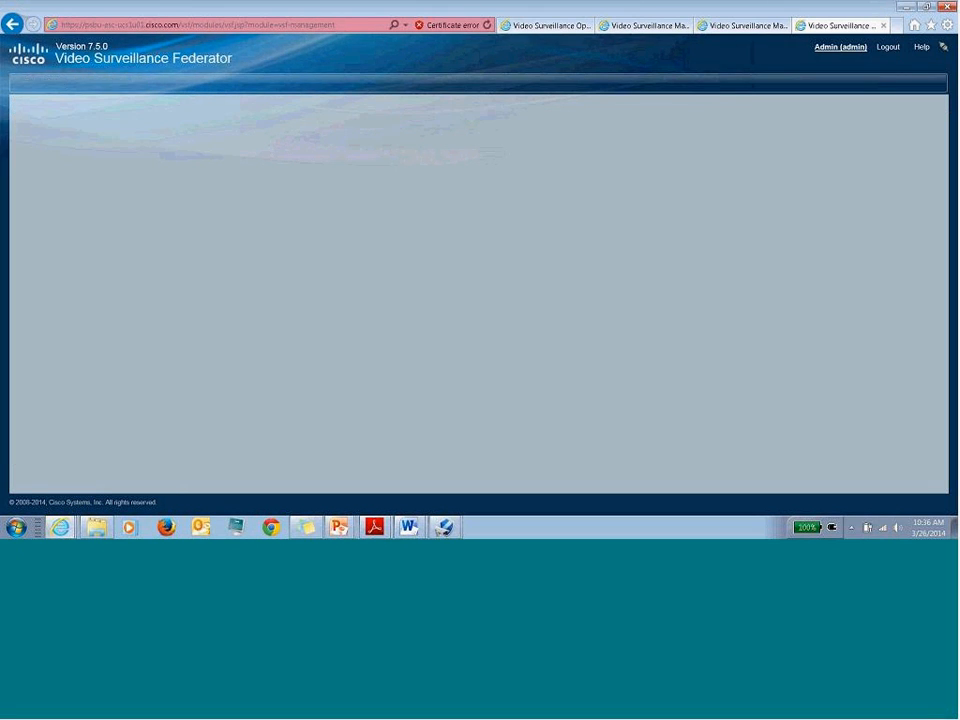
left_click(422, 251)
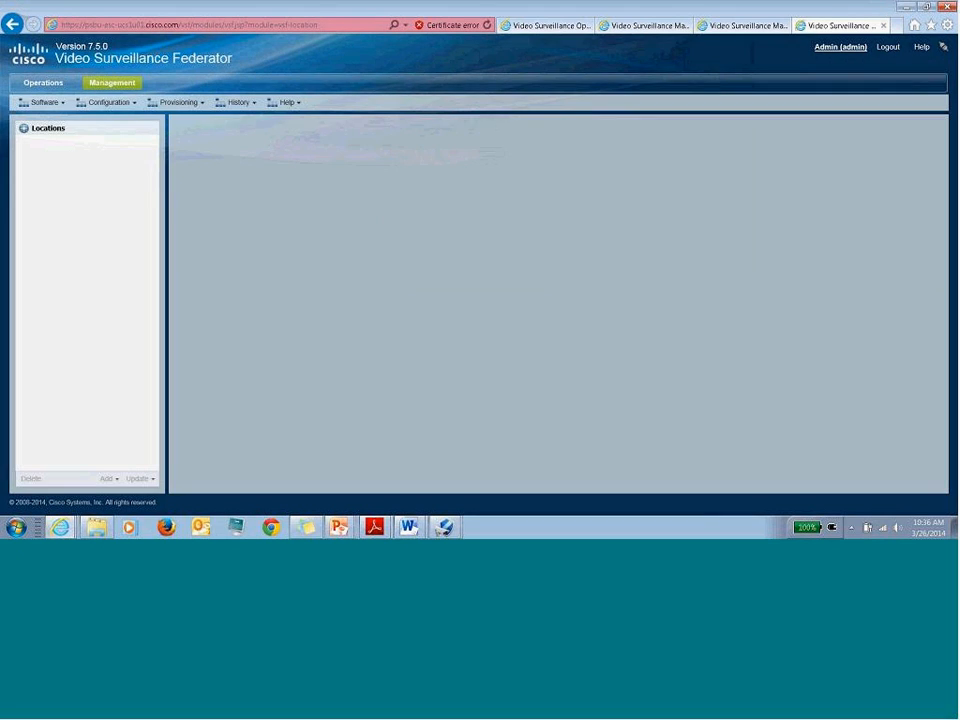
left_click(111, 83)
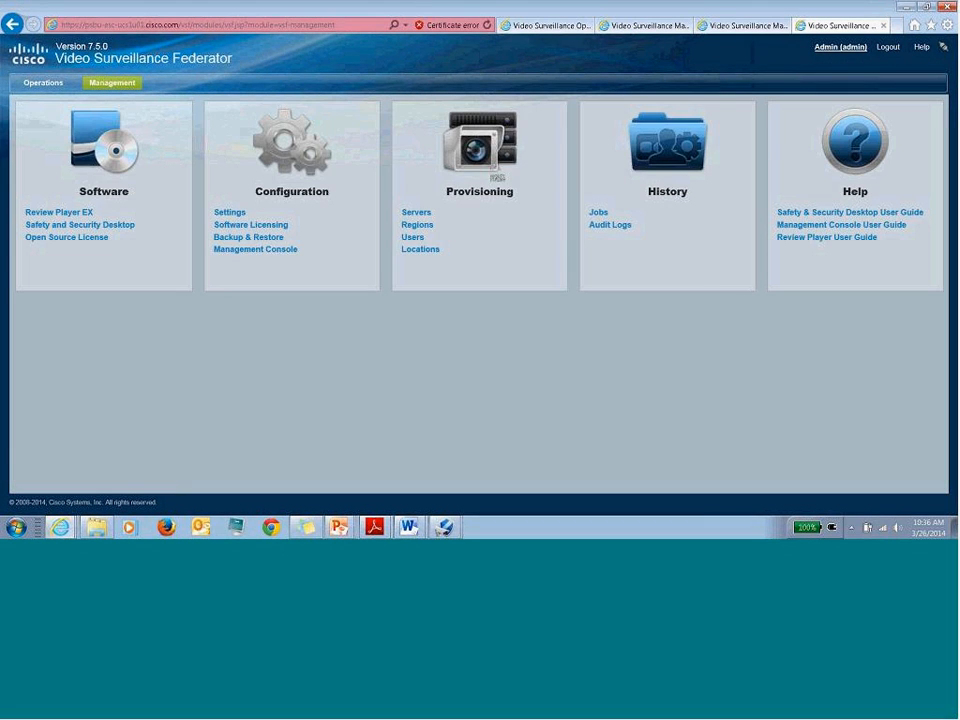
left_click(418, 225)
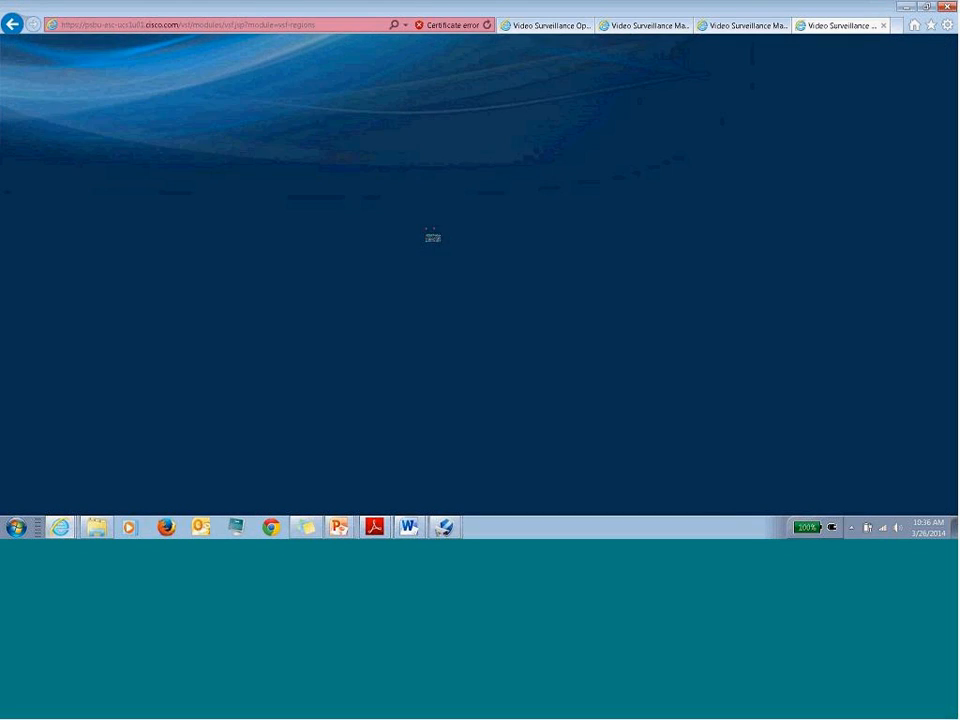
left_click(22, 167)
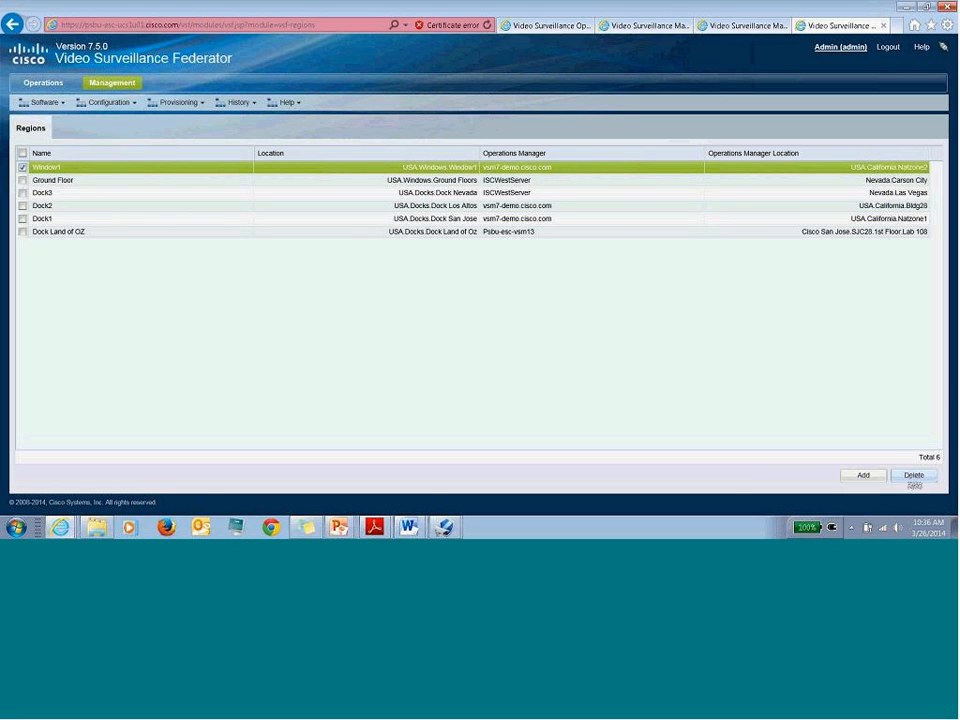
- Delete the Window1 region and reopen the Regions list
left_click(914, 475)
left_click(453, 294)
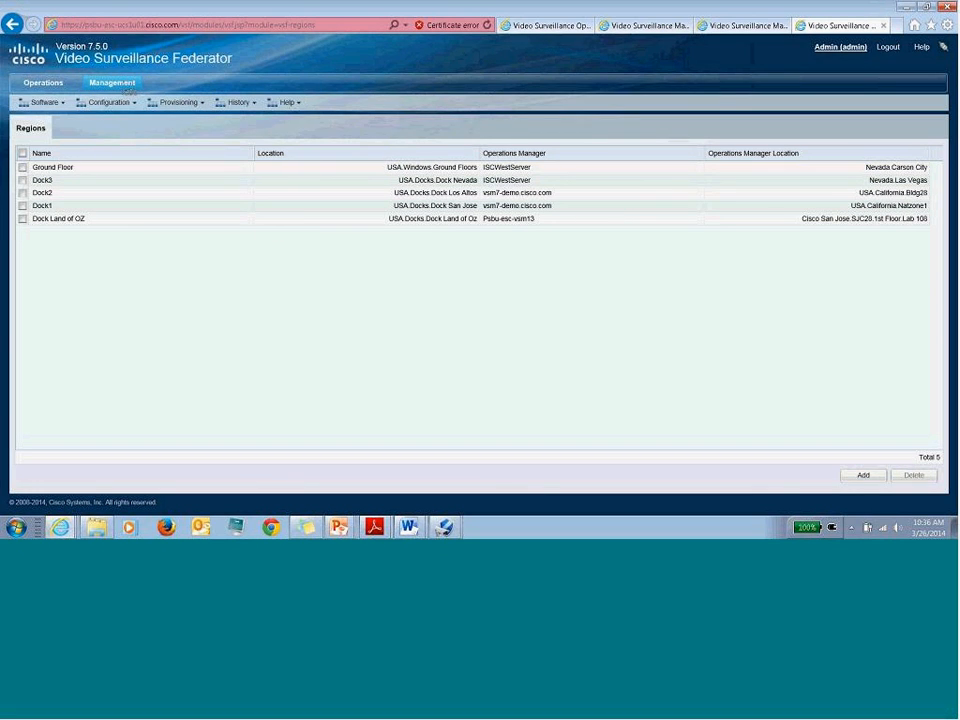
left_click(113, 84)
left_click(415, 227)
- Start a new region 'Ground floor2' with location USA.Windows.Ground Floors
left_click(863, 475)
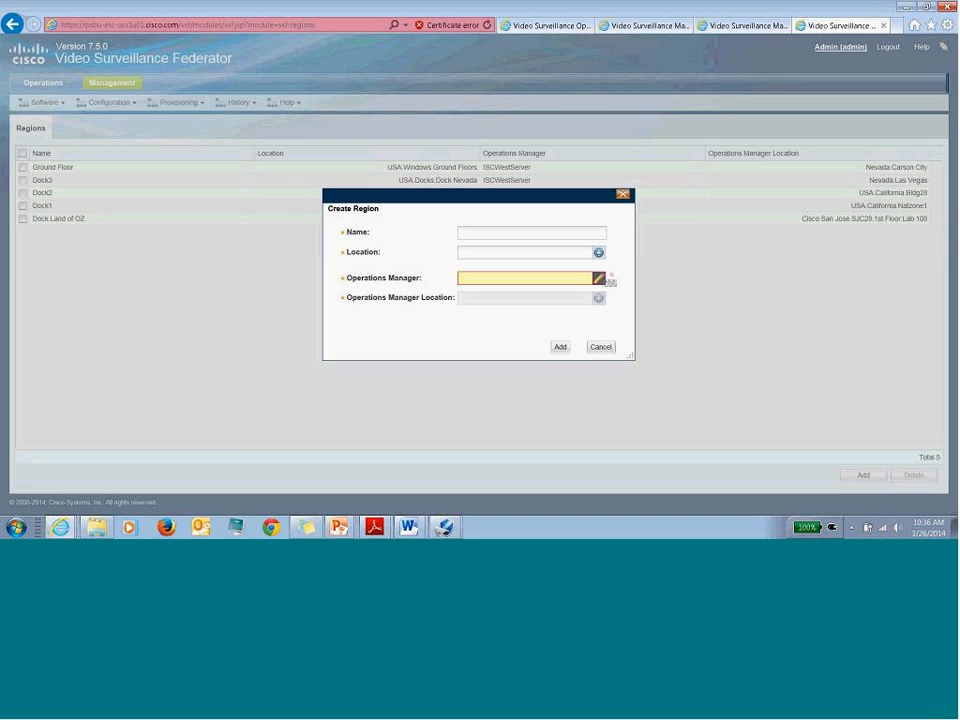
type("Ground floor2")
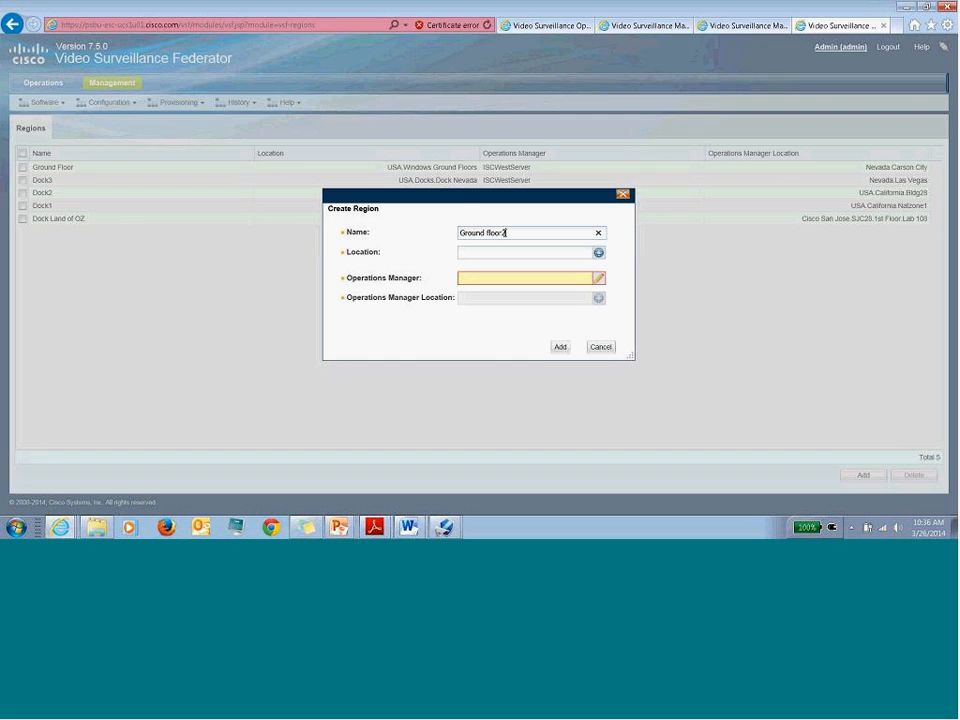
left_click(599, 253)
double_click(346, 142)
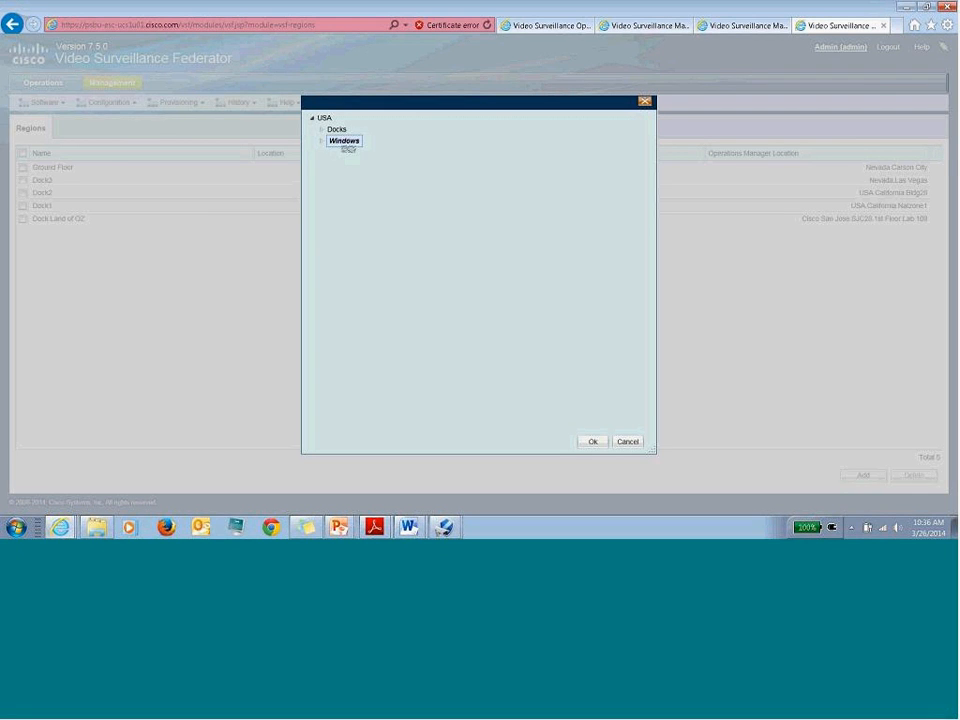
left_click(358, 153)
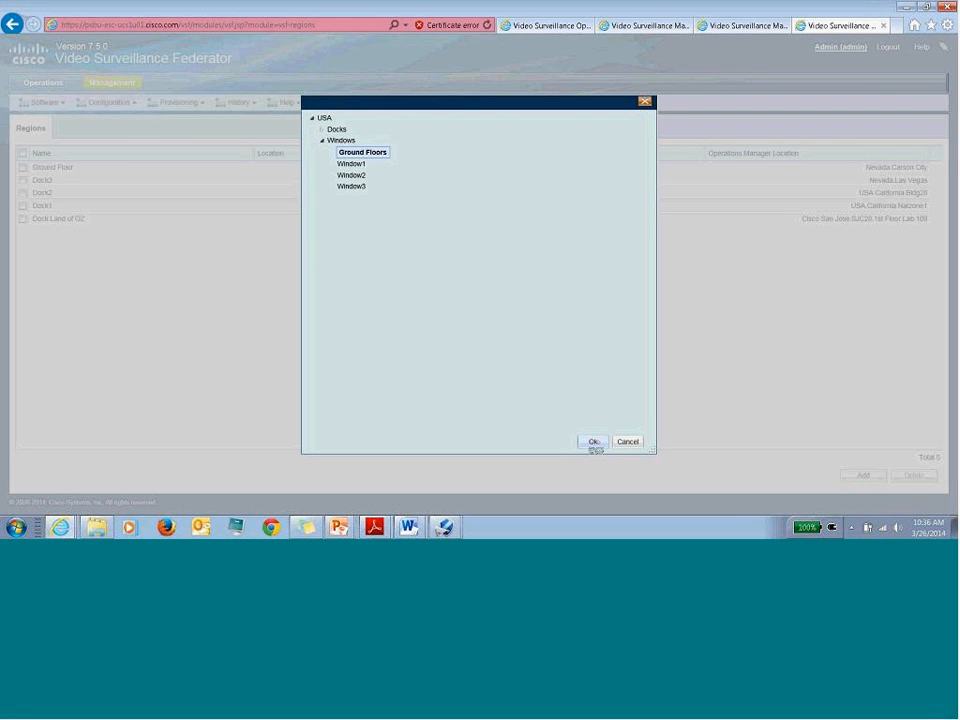
left_click(592, 441)
- Set vsm7-demo.cisco.com as Operations Manager, located at USA.California.Natzone2
left_click(599, 278)
left_click(372, 161)
left_click(380, 174)
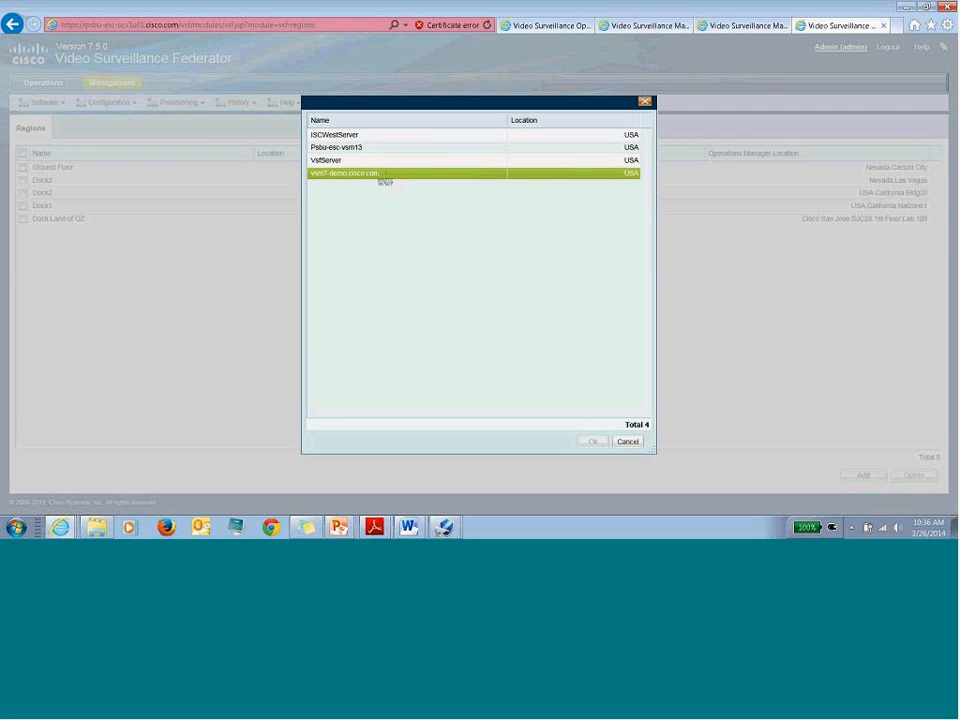
left_click(380, 174)
left_click(322, 130)
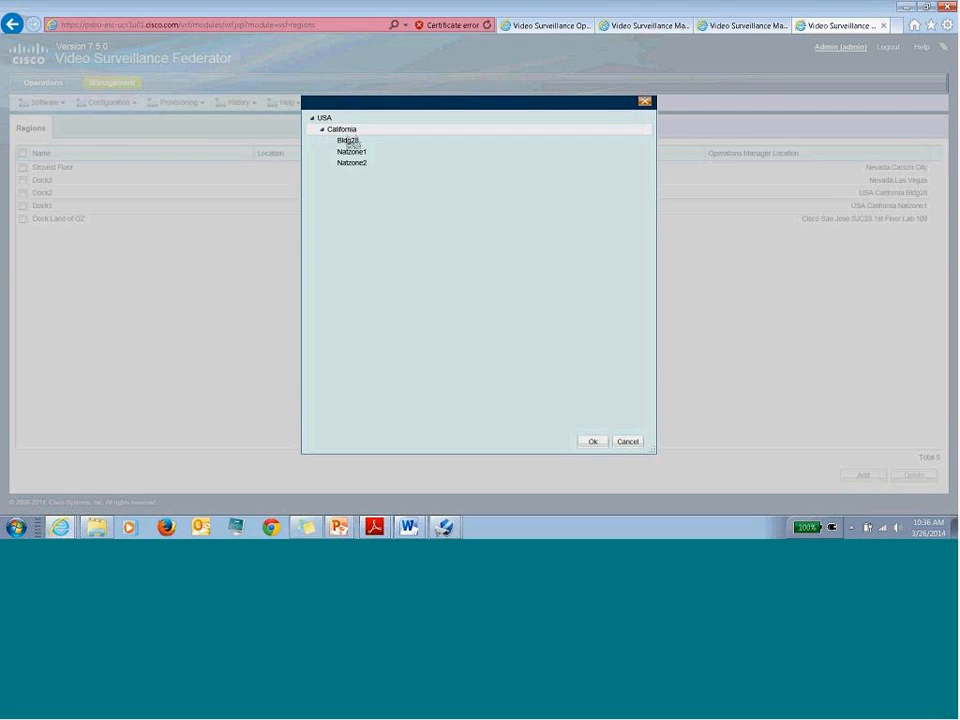
double_click(353, 164)
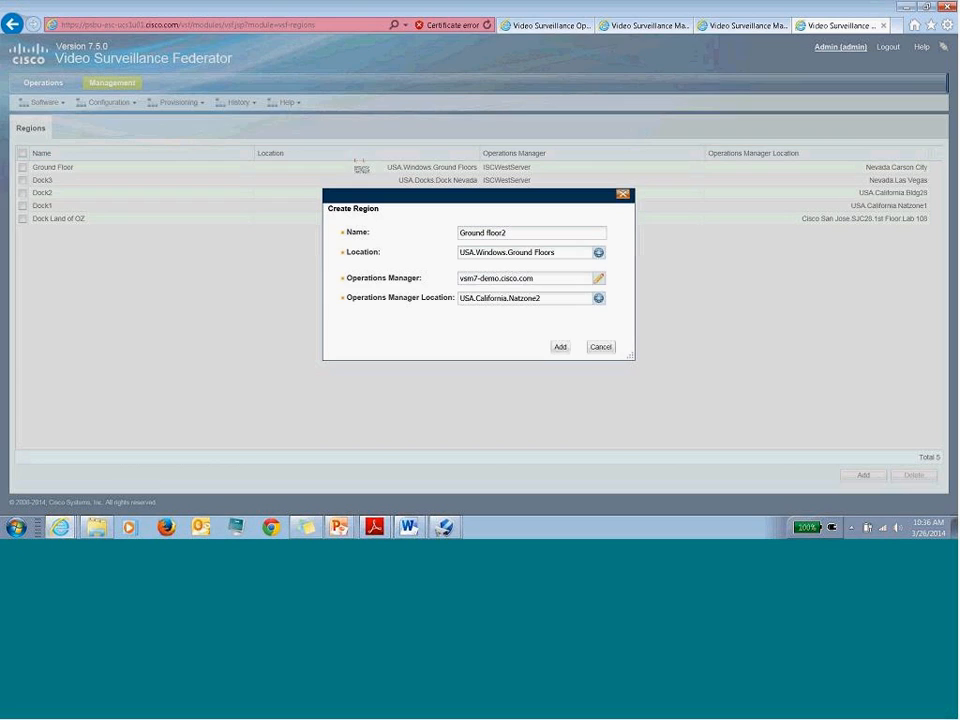
- Attempt to add Ground floor2, dismiss the location-already-mapped error, cancel, and return to Management
left_click(560, 347)
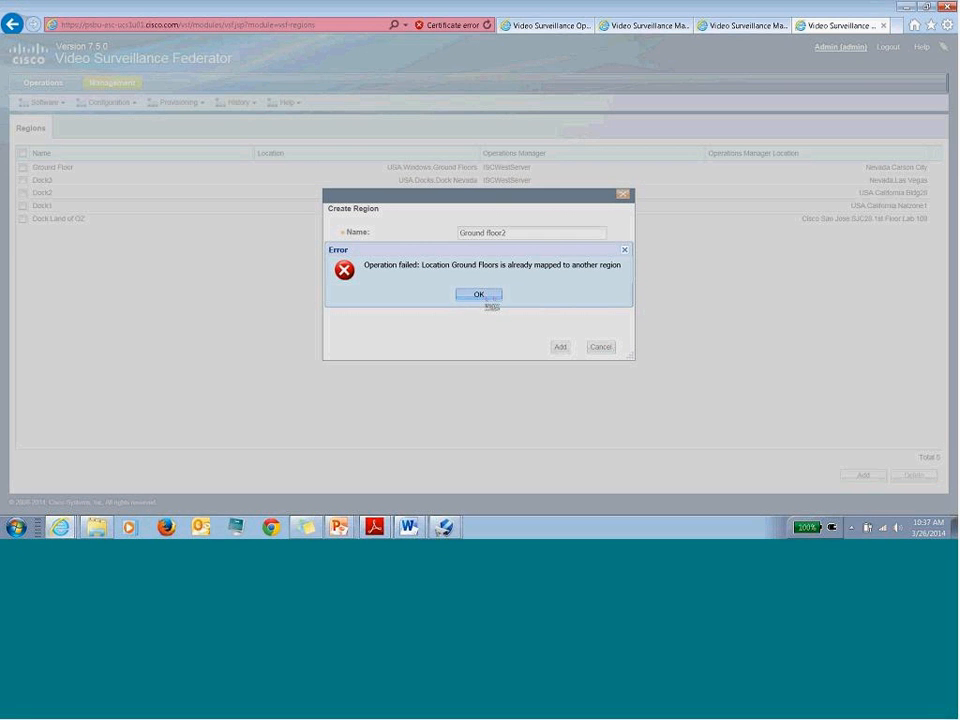
left_click(484, 296)
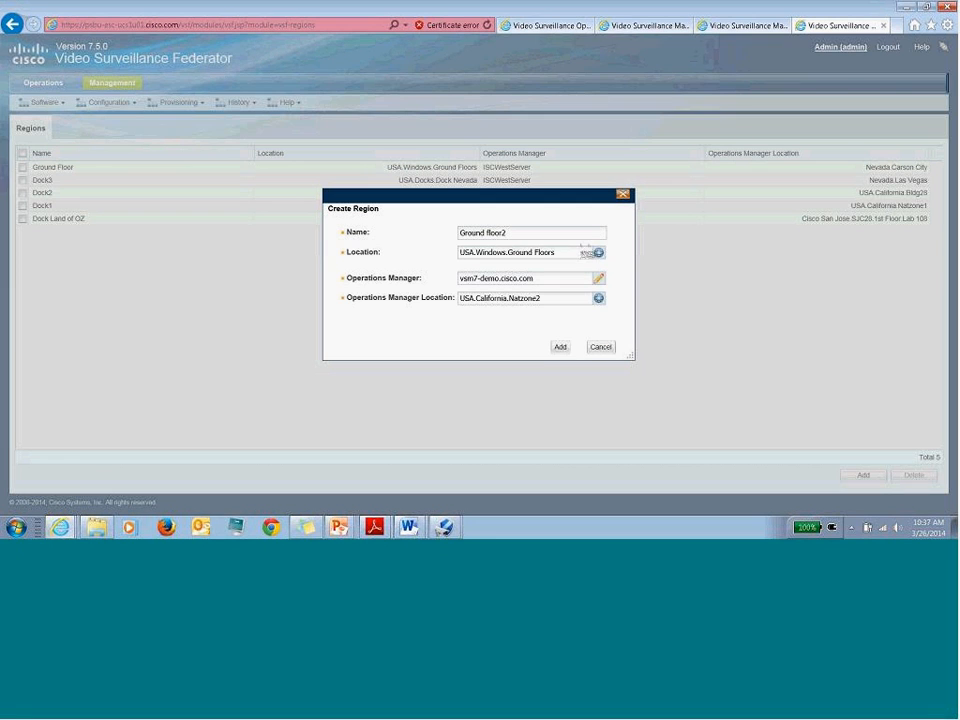
left_click(601, 348)
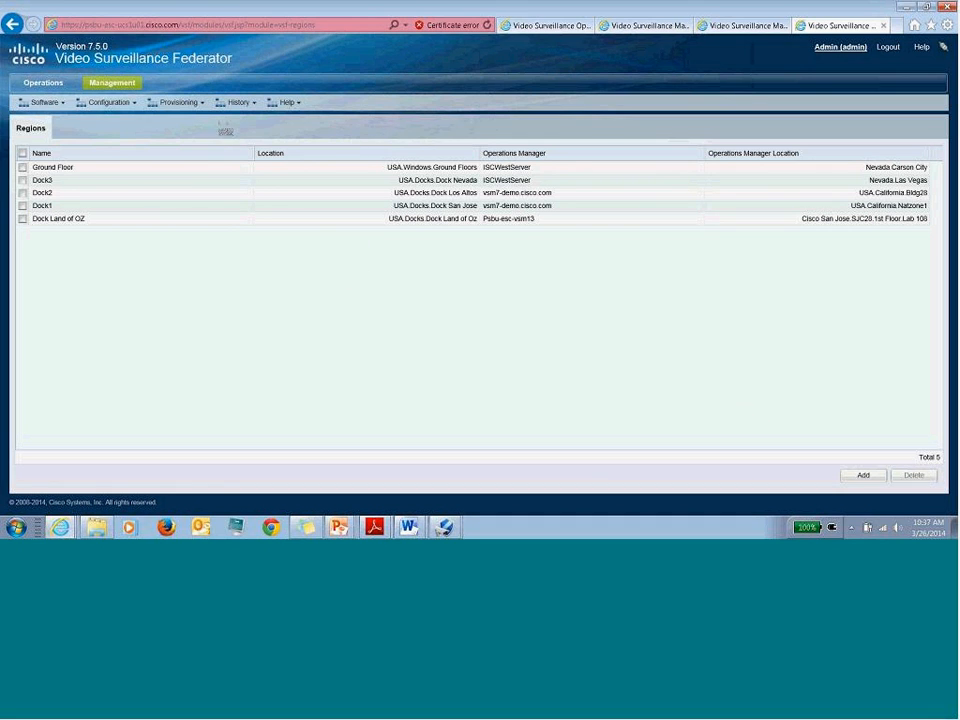
left_click(112, 86)
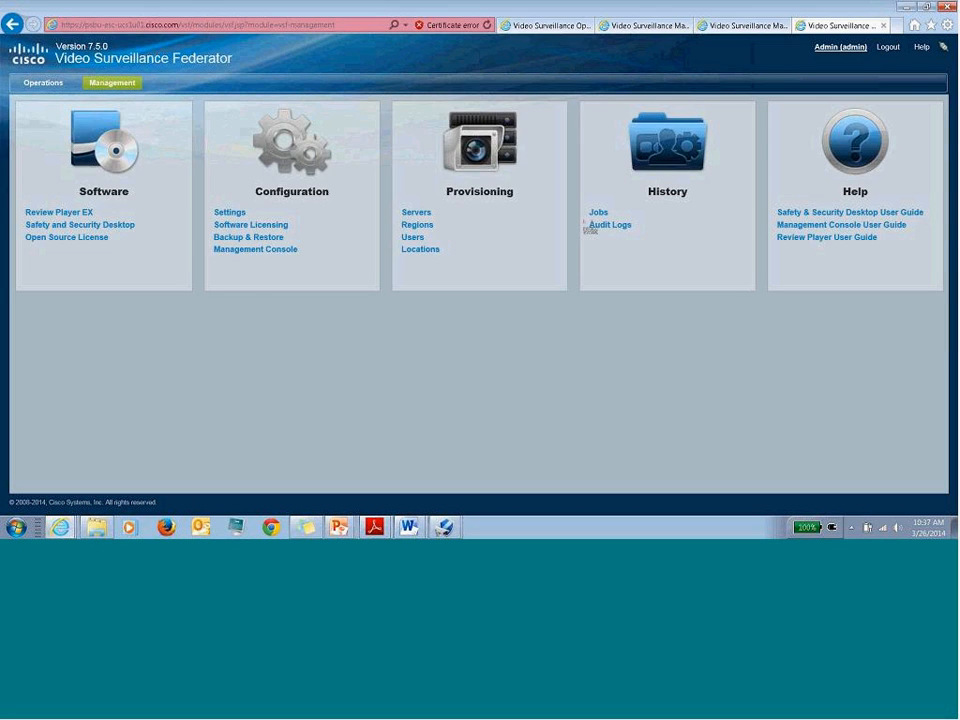
- In Locations, expand USA > Windows and bring up the Ground Floors edit form
left_click(420, 249)
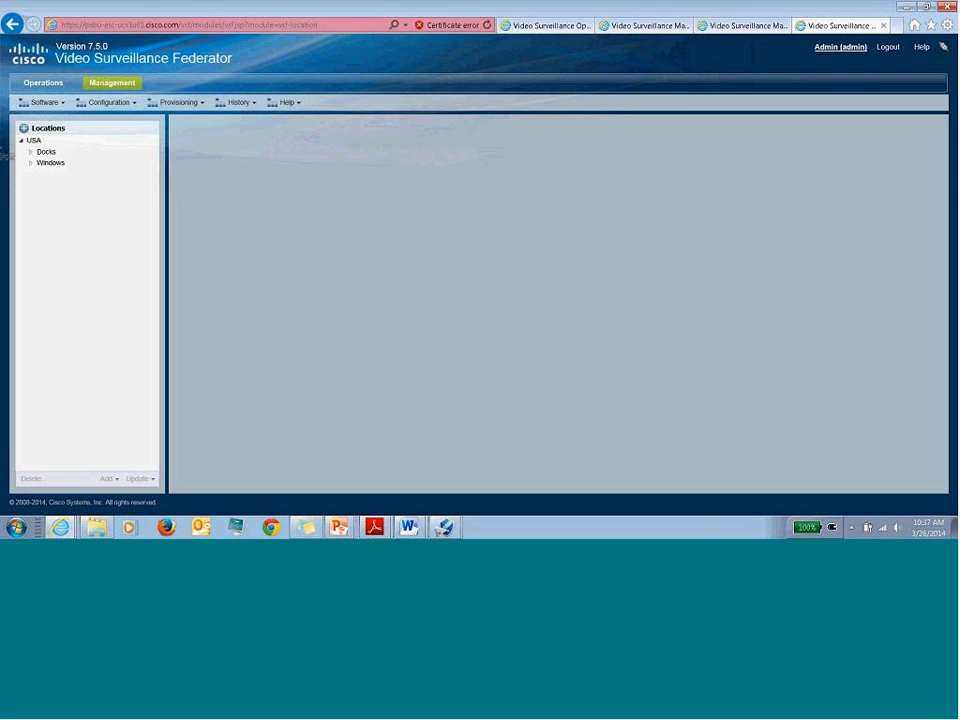
left_click(31, 153)
left_click(31, 153)
left_click(31, 164)
mouse_move(51, 164)
left_mouse_down()
mouse_move(65, 174)
mouse_move(45, 152)
mouse_move(48, 163)
mouse_move(46, 143)
left_mouse_up()
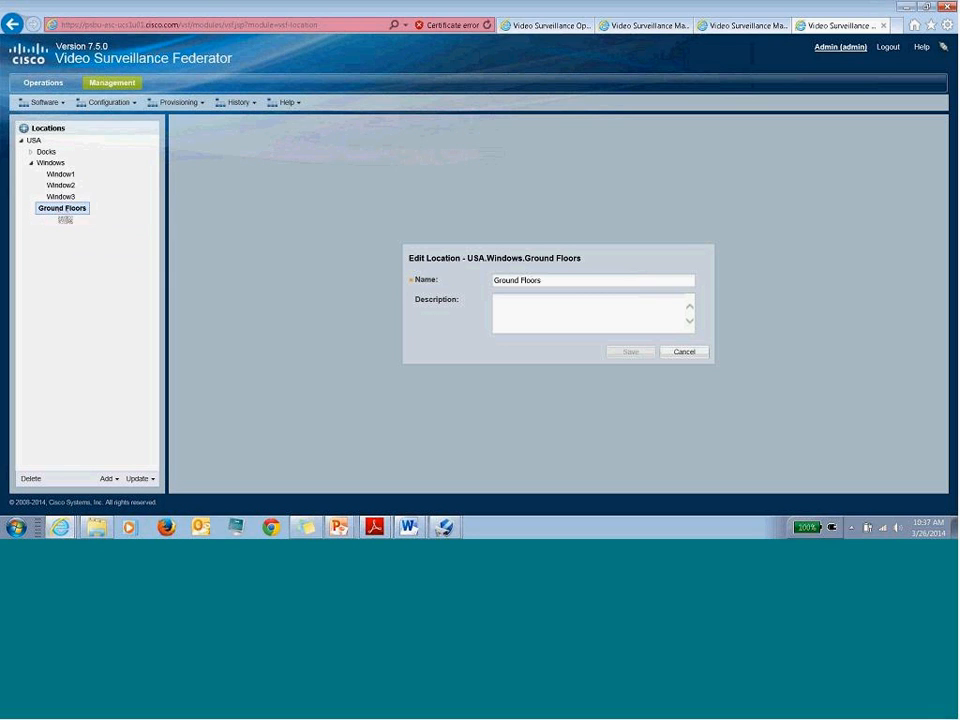
left_click(63, 209)
left_click(104, 234)
- Try adding a Bldg28 sub-location under Ground Floors, dismiss the region-node errors, and clear the name
left_click(107, 478)
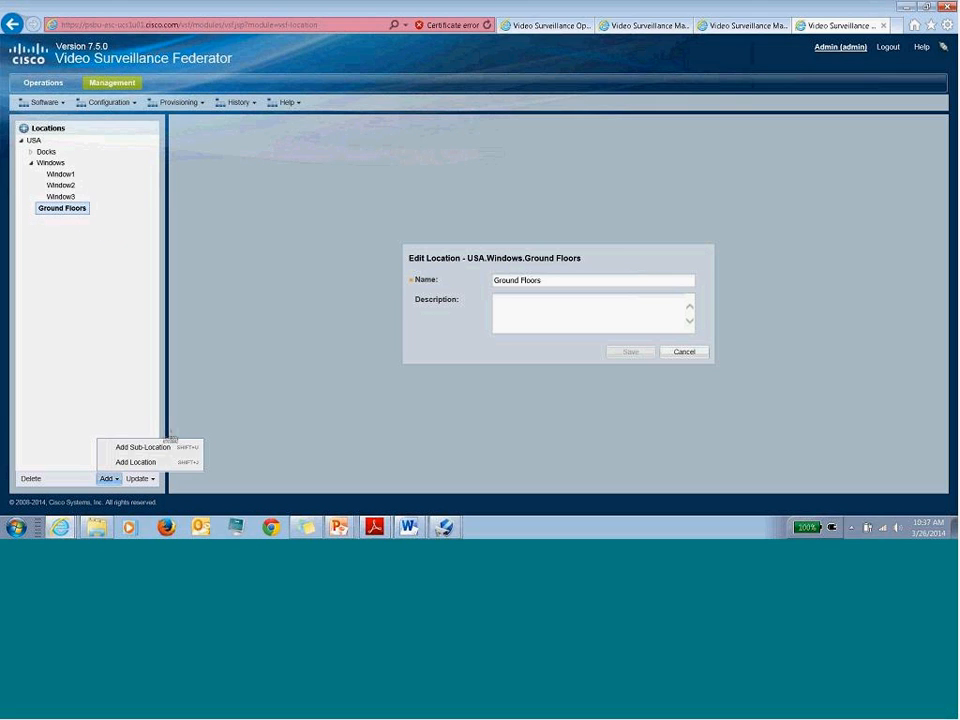
left_click(142, 447)
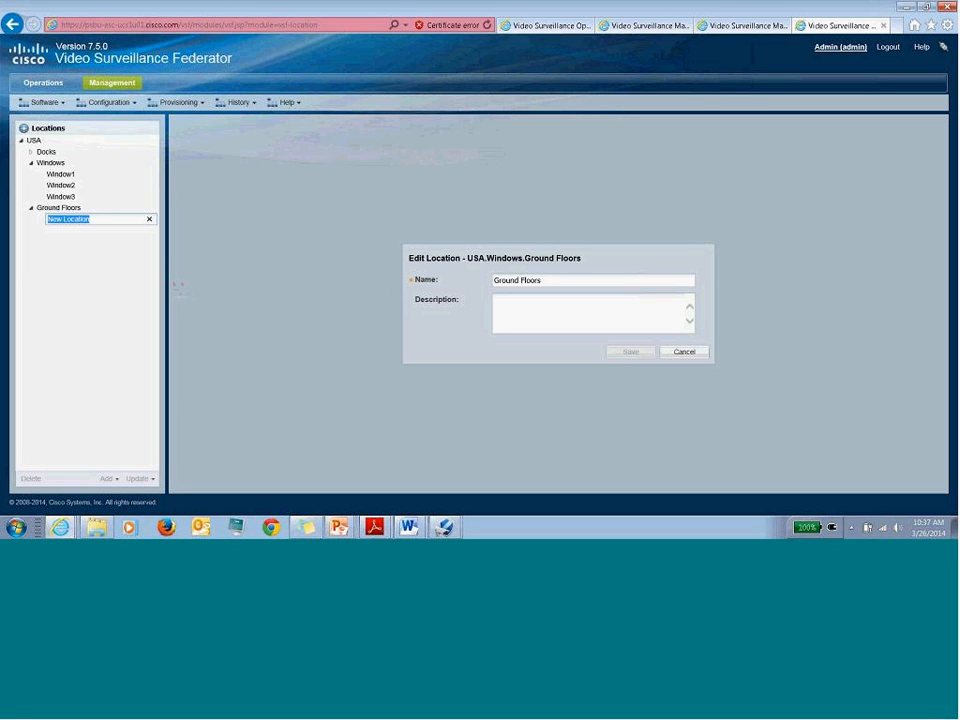
type("Bldg28")
key("Return")
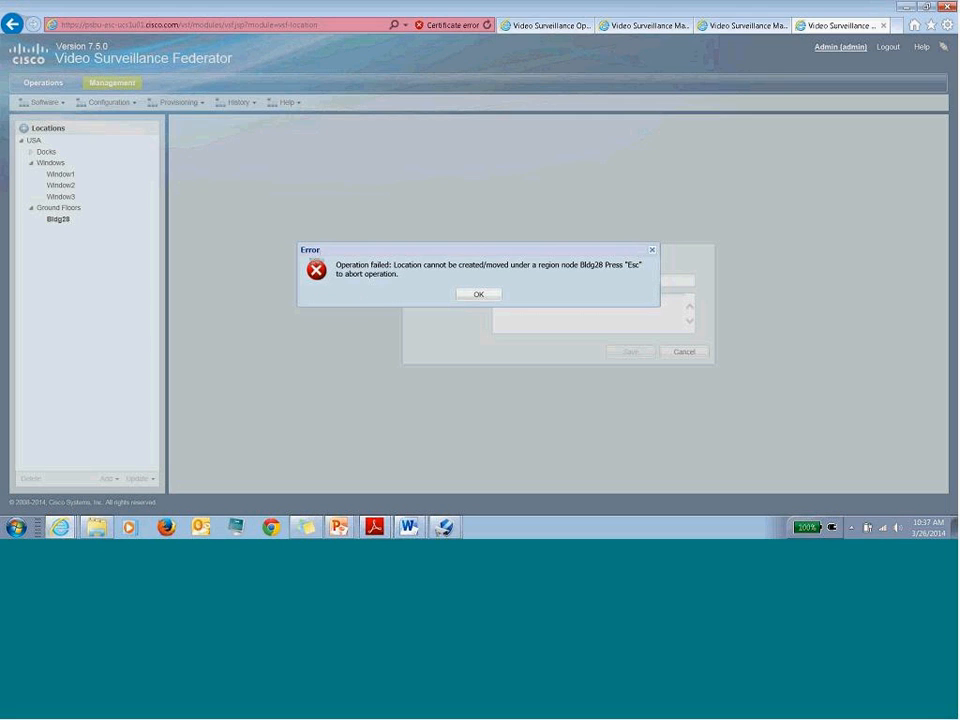
left_click(490, 298)
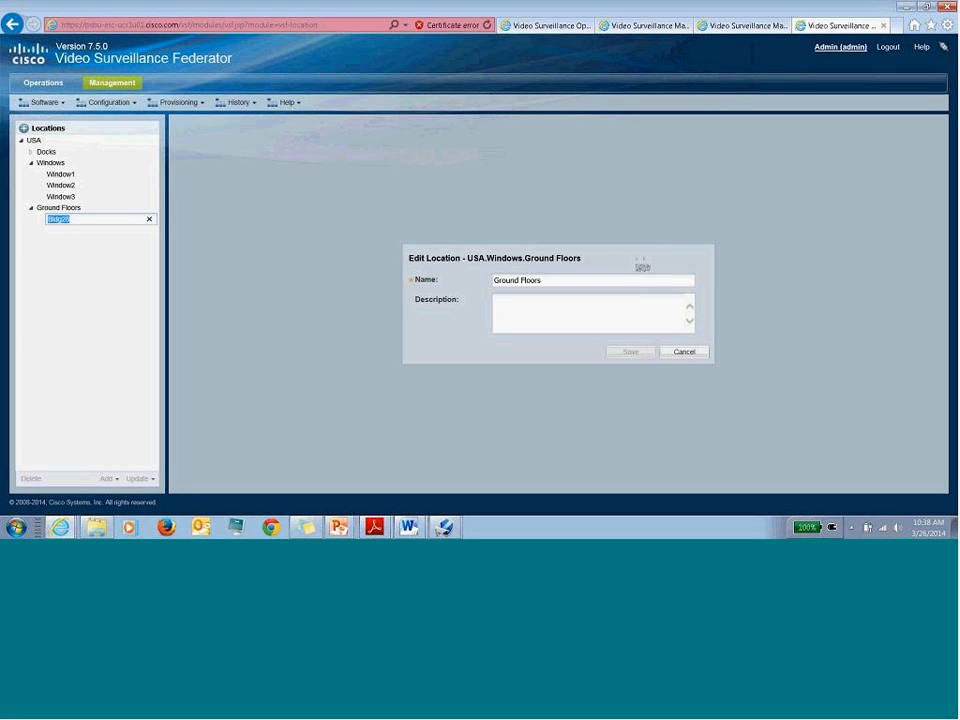
left_click(685, 352)
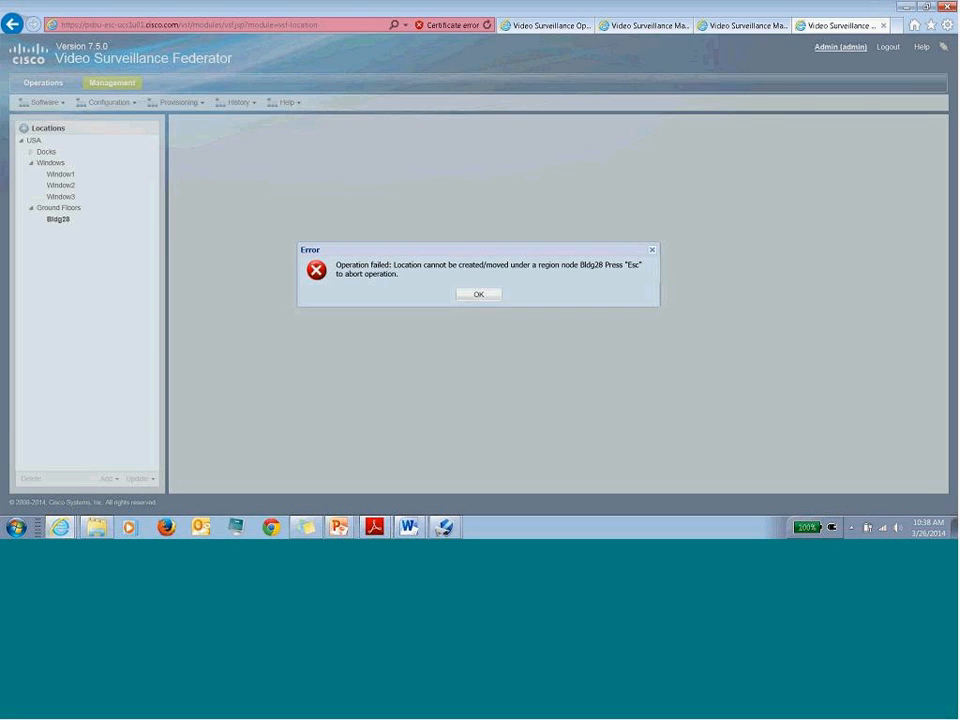
left_click(484, 294)
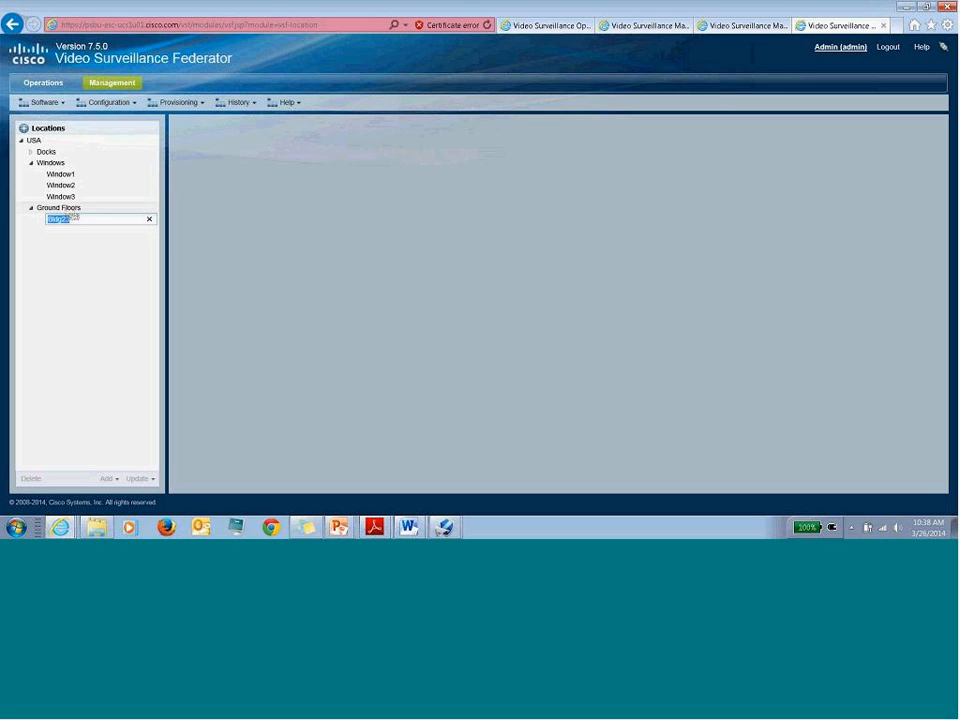
left_click(149, 219)
- Reselect Ground Floors, cancel the unchanged edit form, and go back to Management
left_click(76, 210)
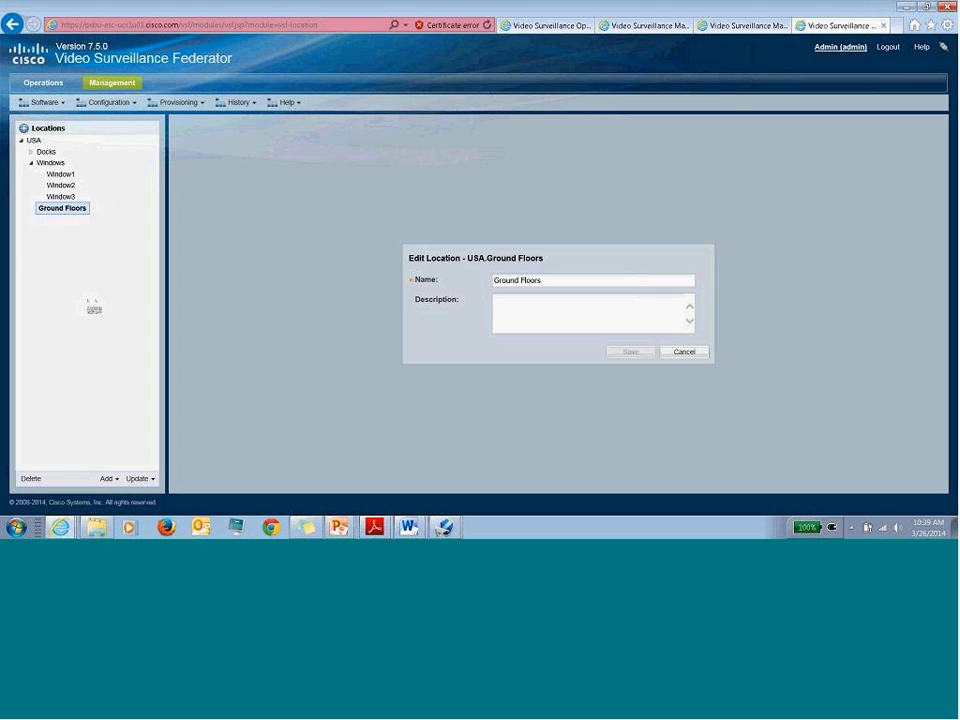
left_click(684, 352)
left_click(128, 86)
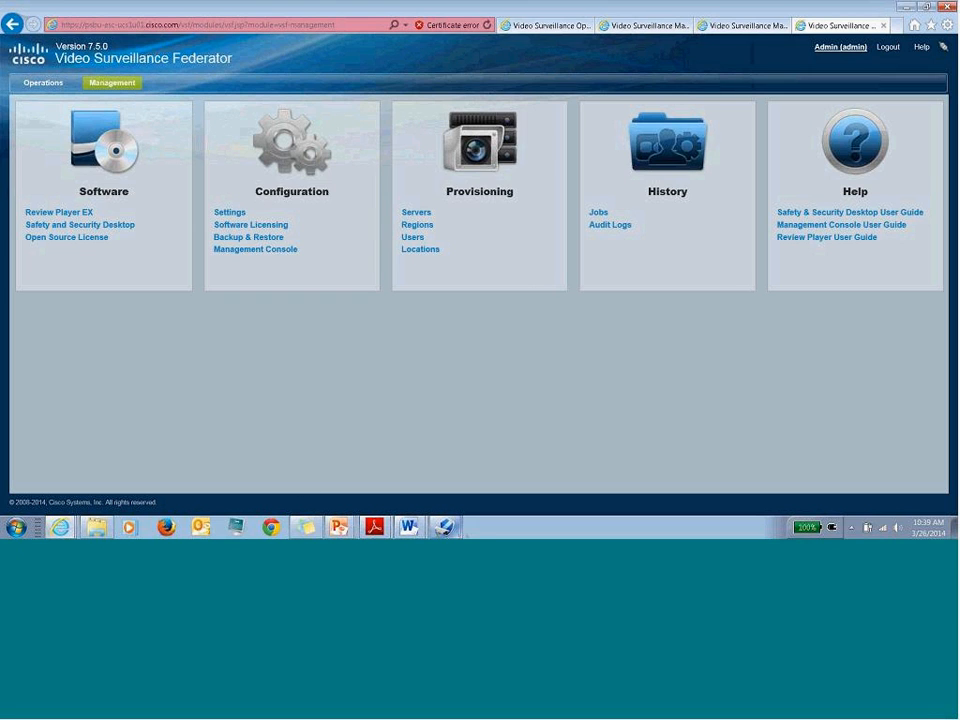
- Bring up the Federator Management home page from the open desktop windows
left_click(445, 527)
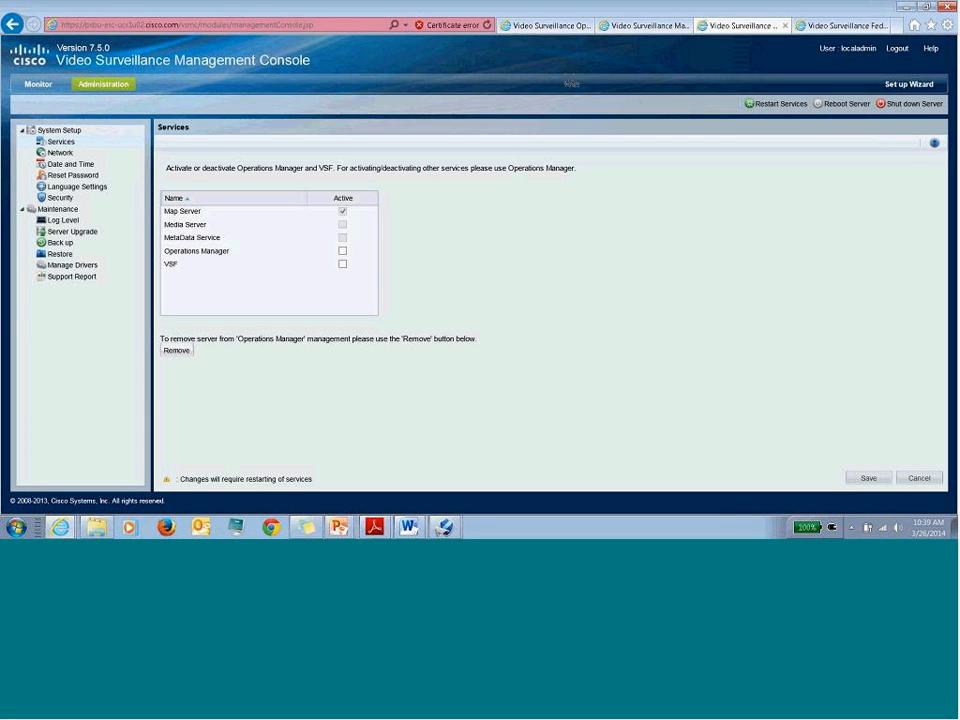
- Inspect a camera's orientation on the Lab 108 VSOM map, then return to the Federator Management page
left_click(535, 25)
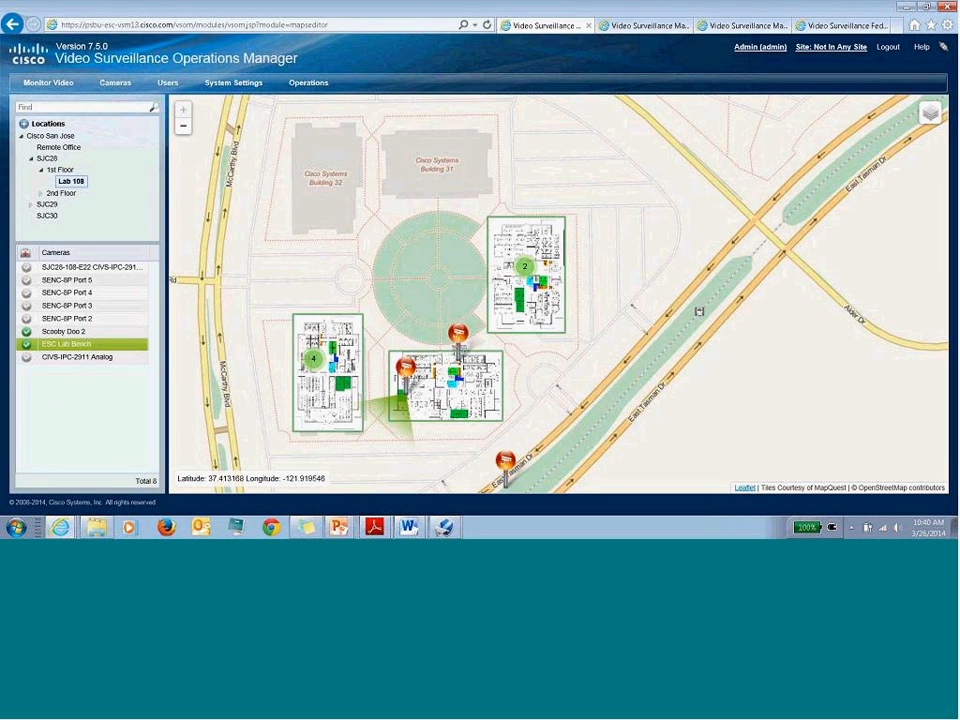
left_click(458, 334)
left_click(545, 155)
left_click(828, 28)
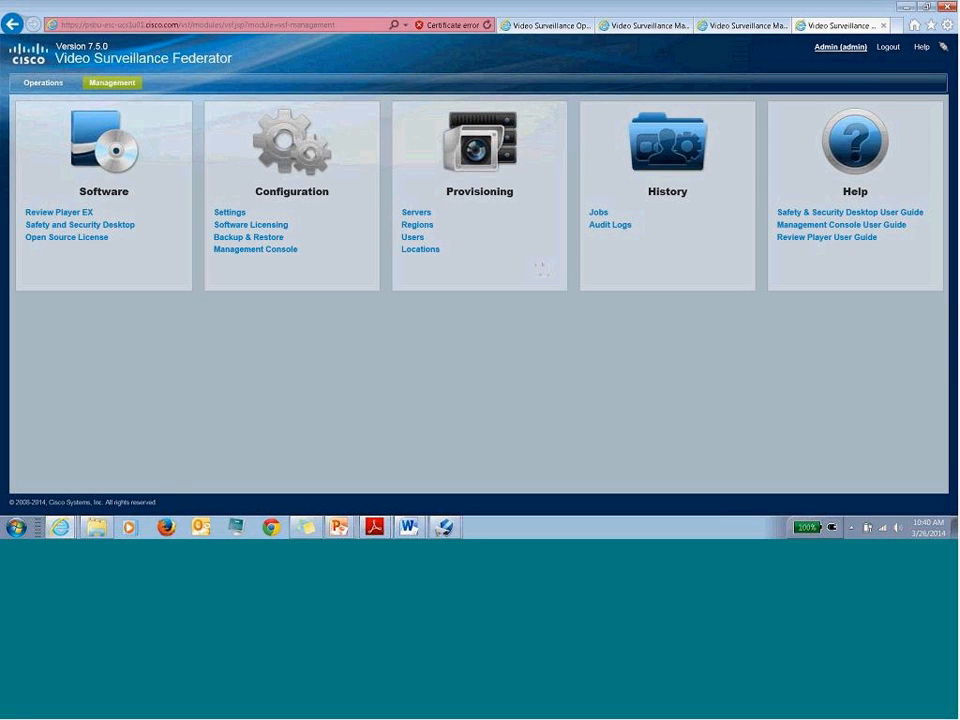
- Open Operations > Monitor Video, showing Docks, Ground Floors and Windows under USA with no cameras
left_click(43, 83)
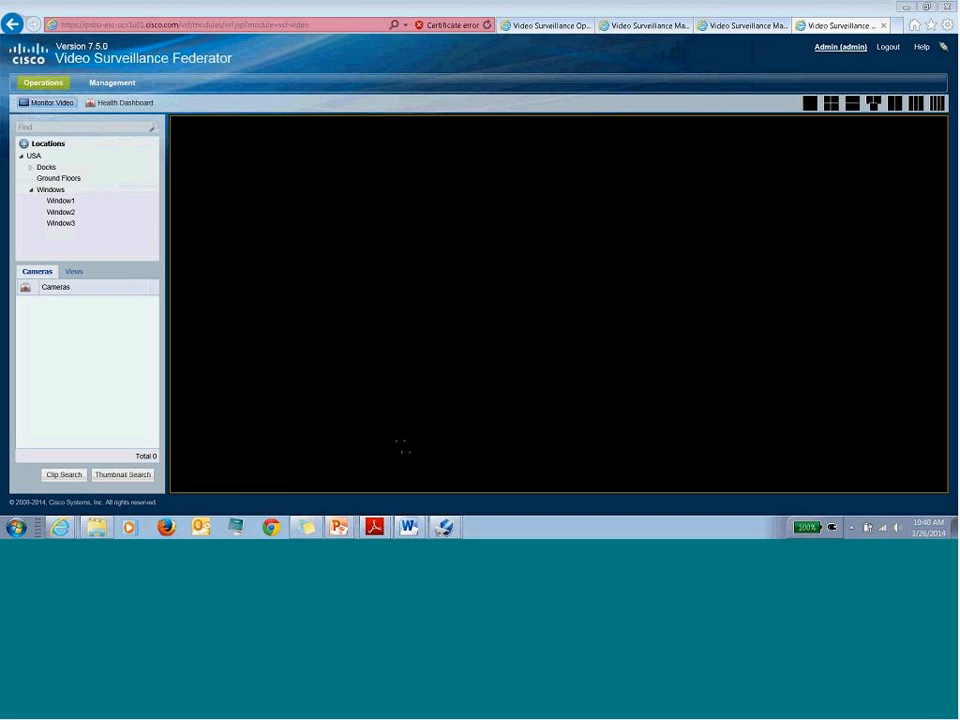
mouse_move(338, 527)
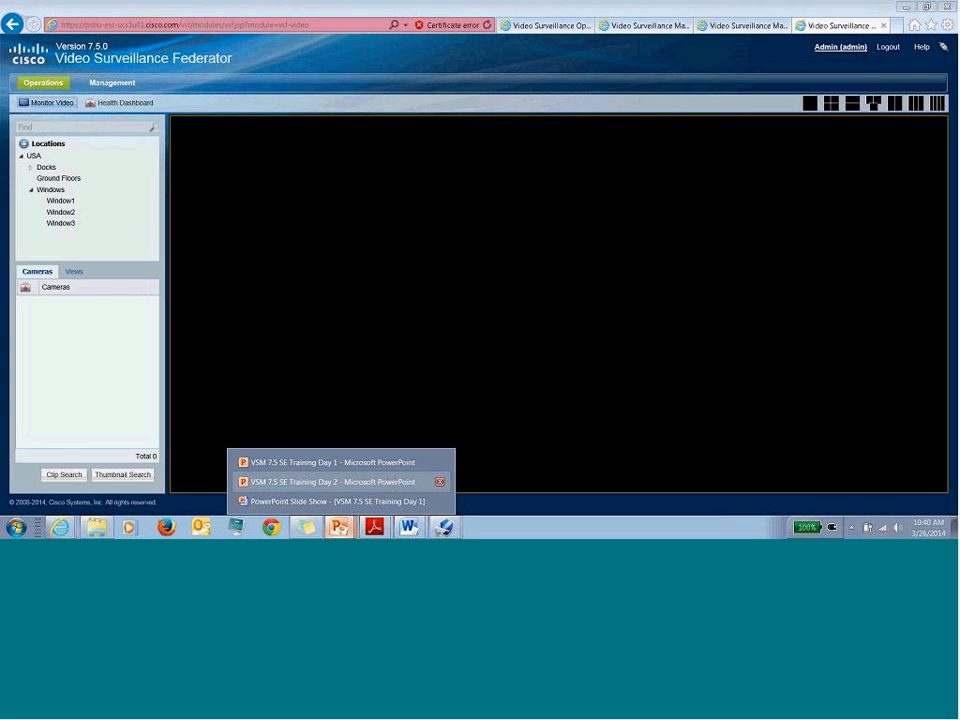
left_click(495, 265)
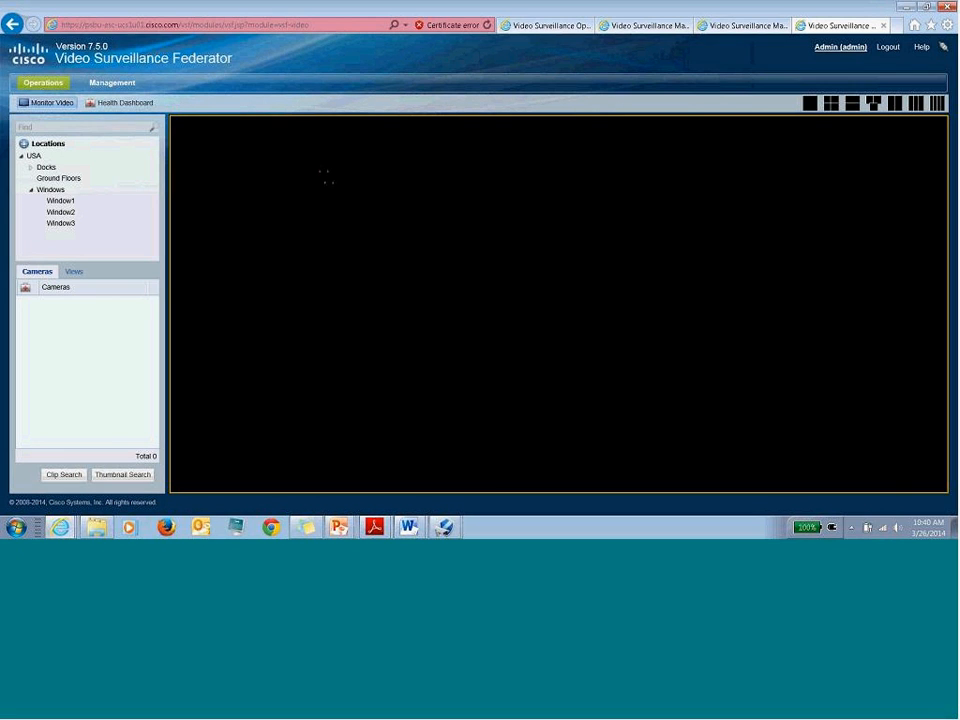
mouse_move(338, 527)
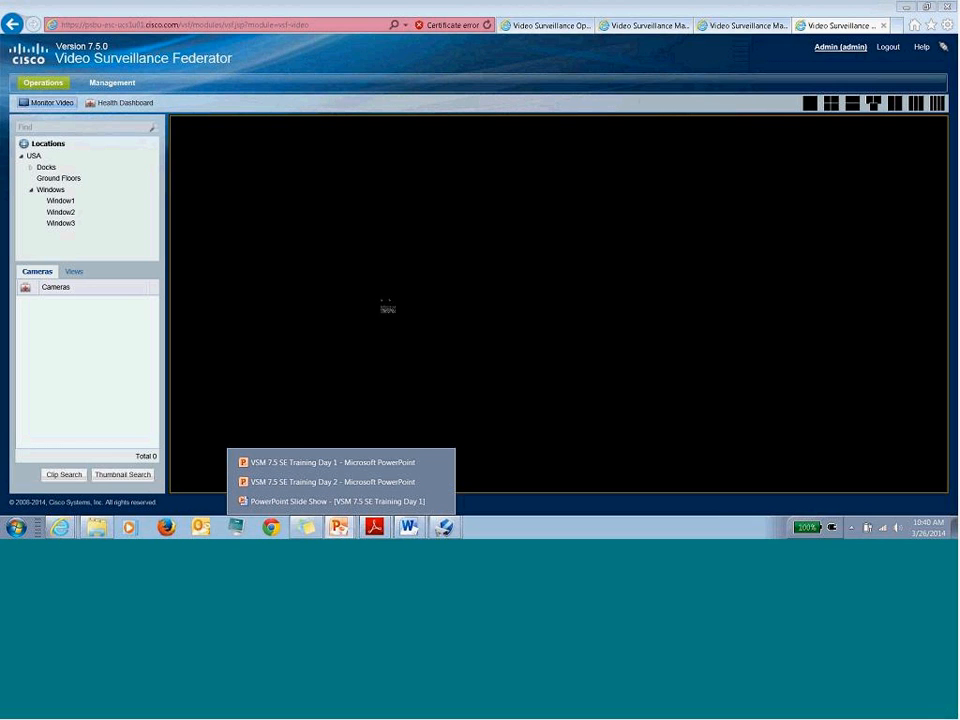
- Resume the PowerPoint slide show and advance to the VSF Troubleshooting slide
left_click(330, 501)
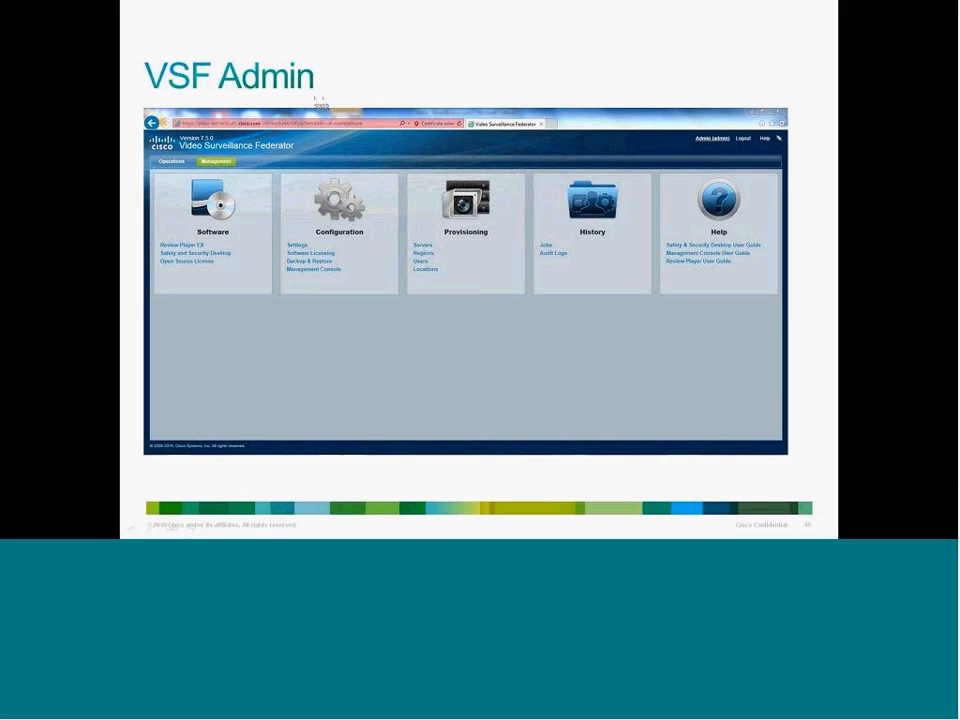
key("Right")
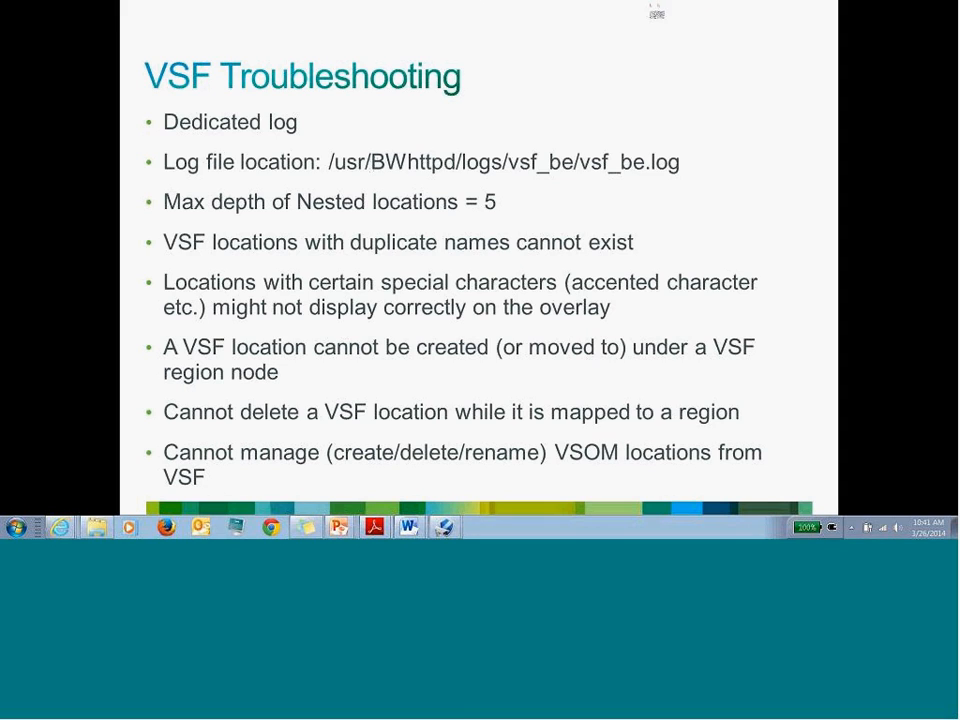
left_click(657, 18)
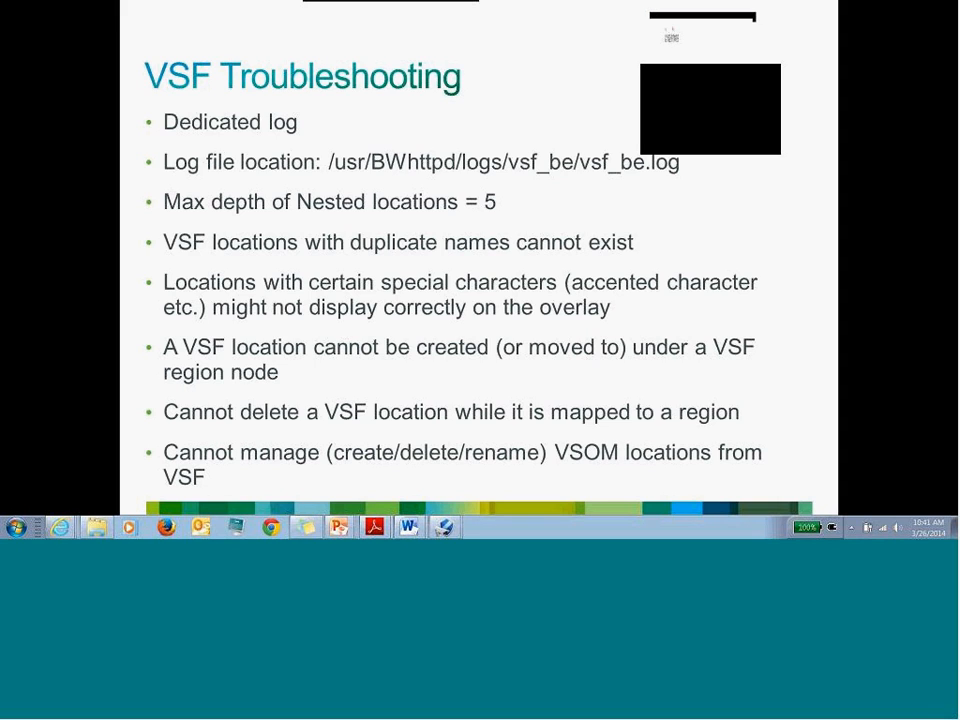
left_click(666, 30)
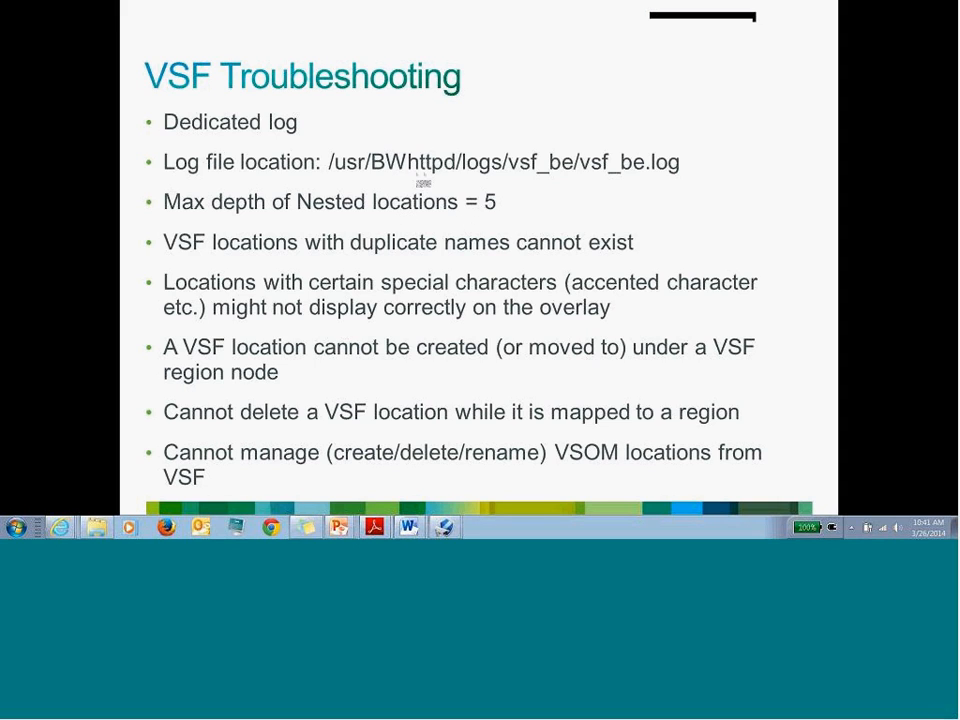